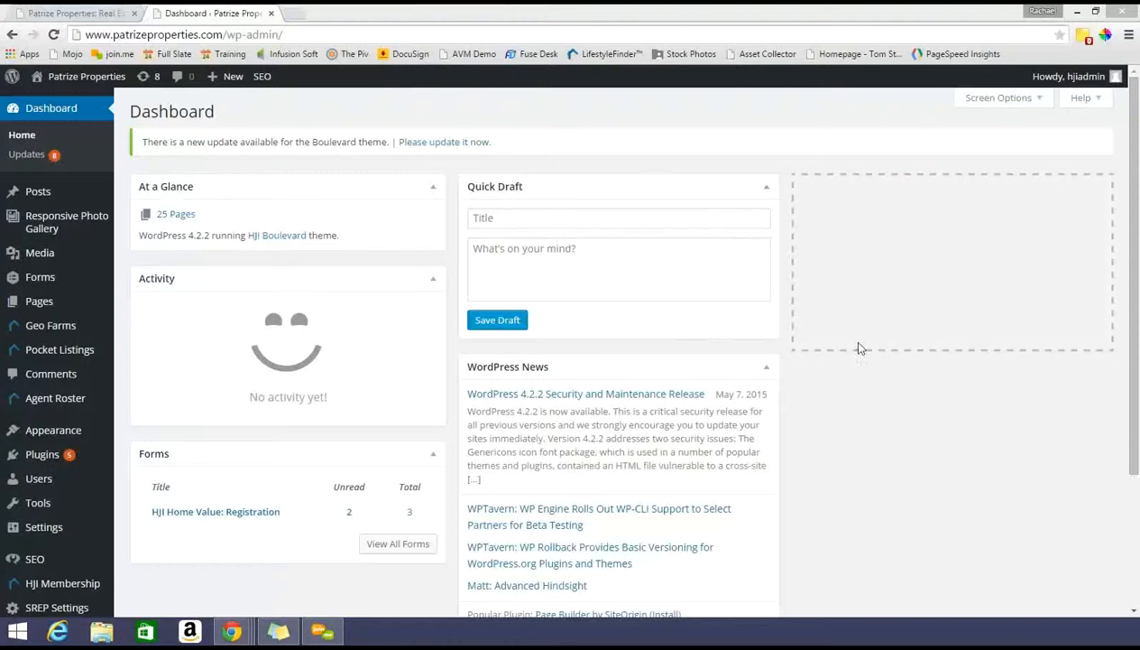
View the website's public home page and its navigation, and return to the WordPress dashboard.
{"action": "left_click", "coordinate": [86, 14]}
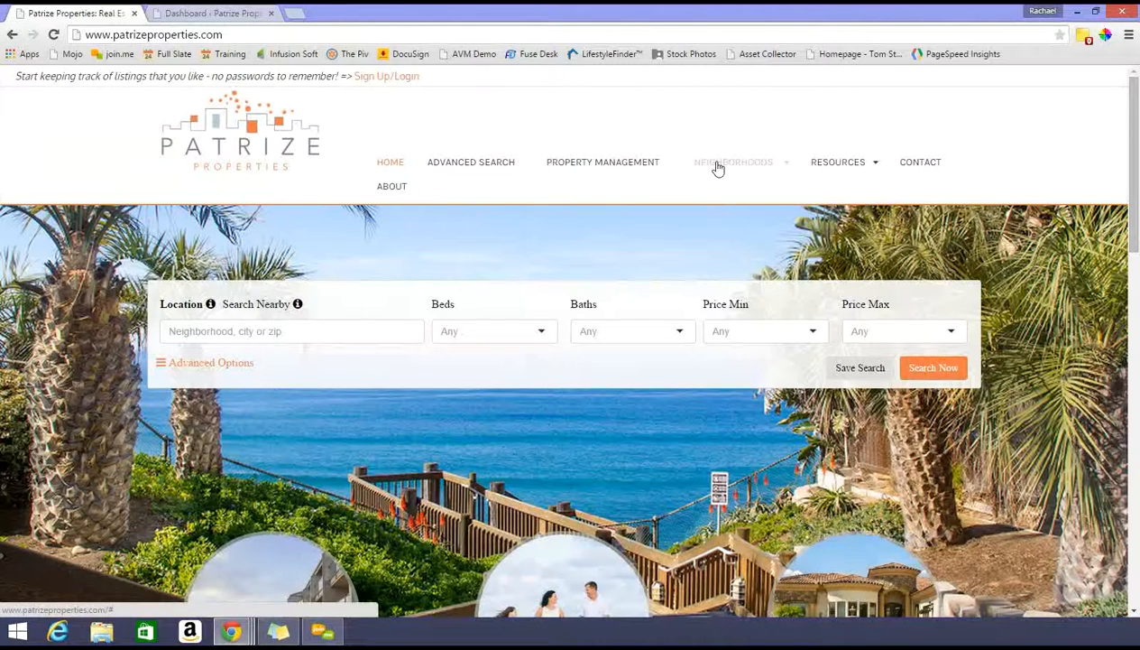
{"action": "left_click", "coordinate": [212, 13]}
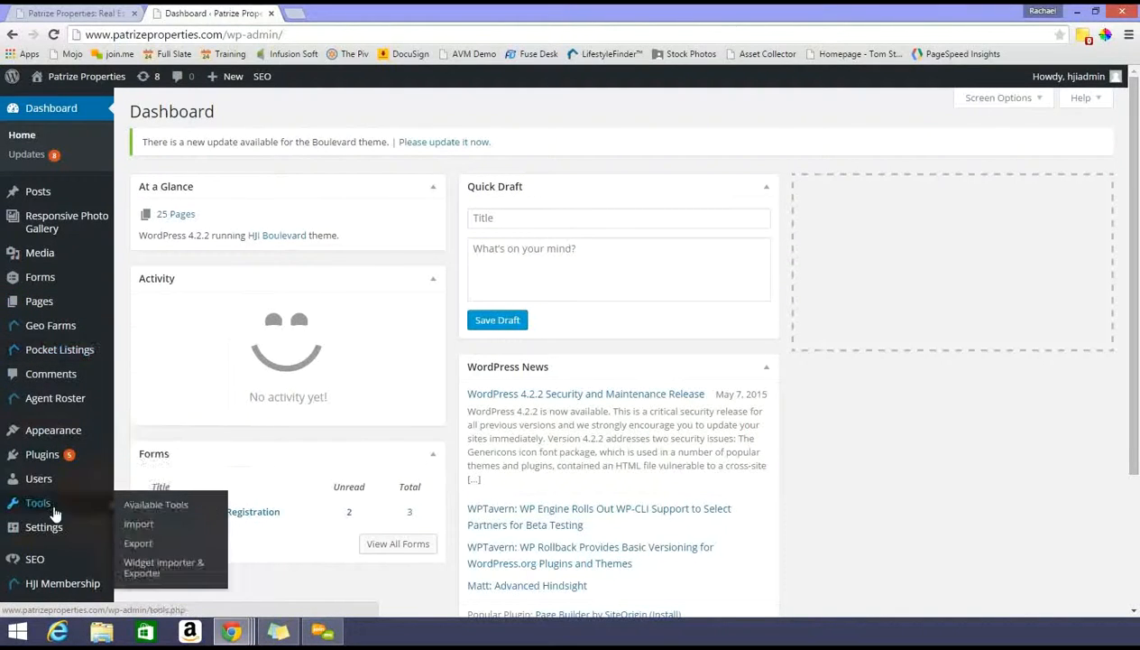
Open the list of SpatialMatch maps in the WordPress admin.
{"action": "mouse_move", "coordinate": [56, 451]}
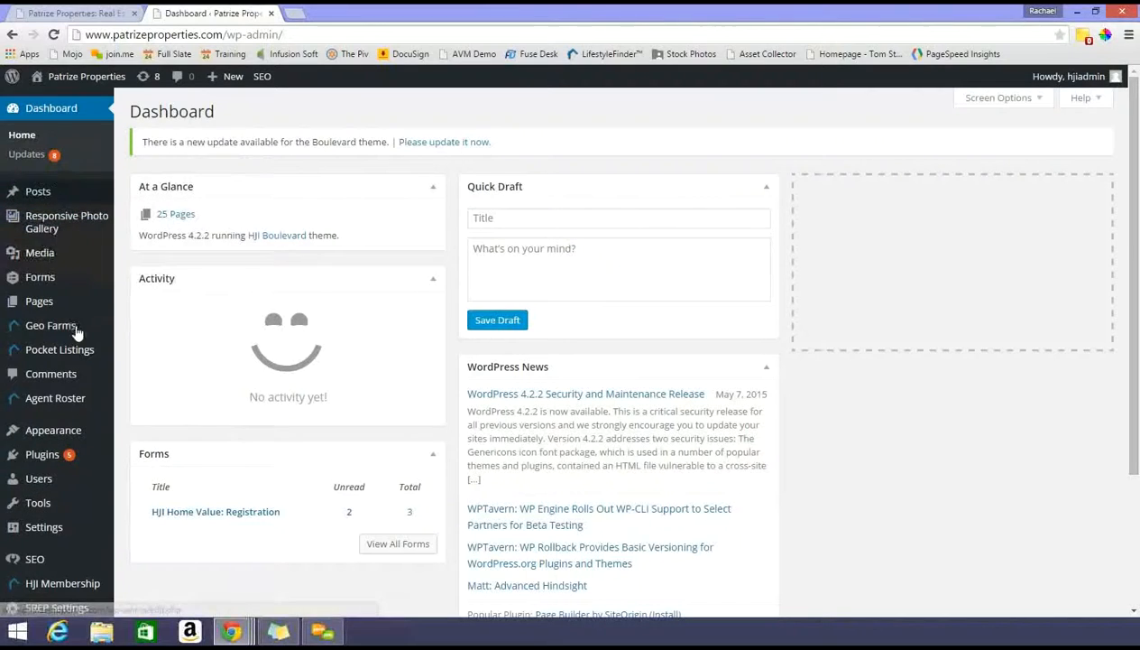
{"action": "scroll", "coordinate": [59, 508], "scroll_direction": "down", "scroll_amount": 3}
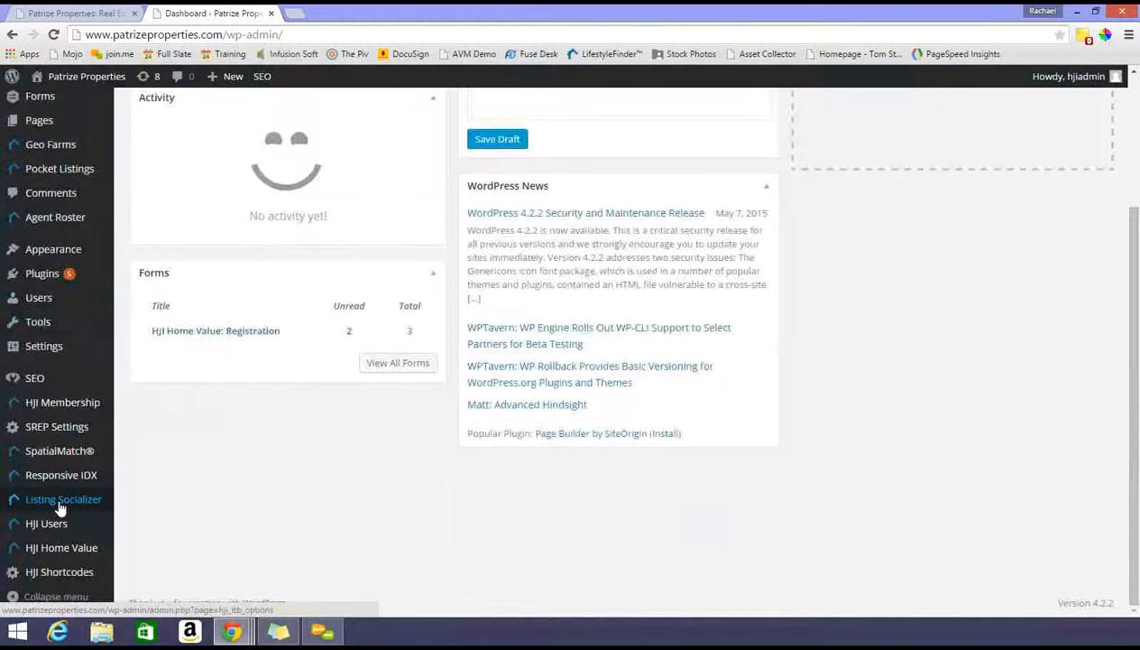
{"action": "left_click", "coordinate": [72, 454]}
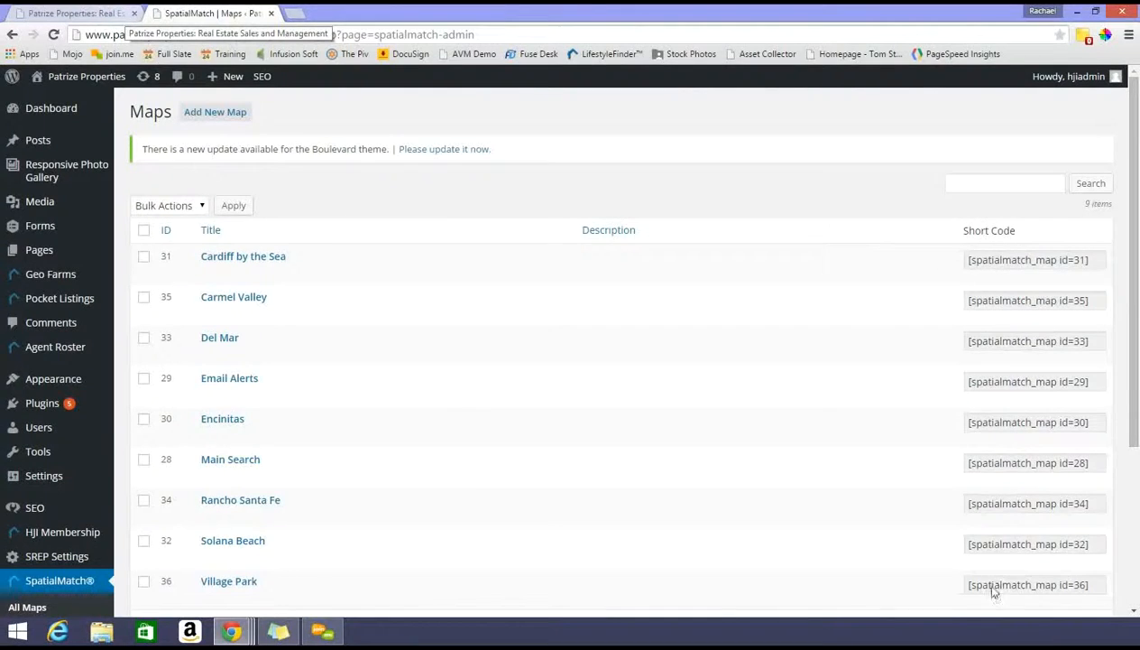
{"action": "scroll", "coordinate": [632, 384], "scroll_direction": "down", "scroll_amount": 3}
{"action": "scroll", "coordinate": [631, 387], "scroll_direction": "up", "scroll_amount": 3}
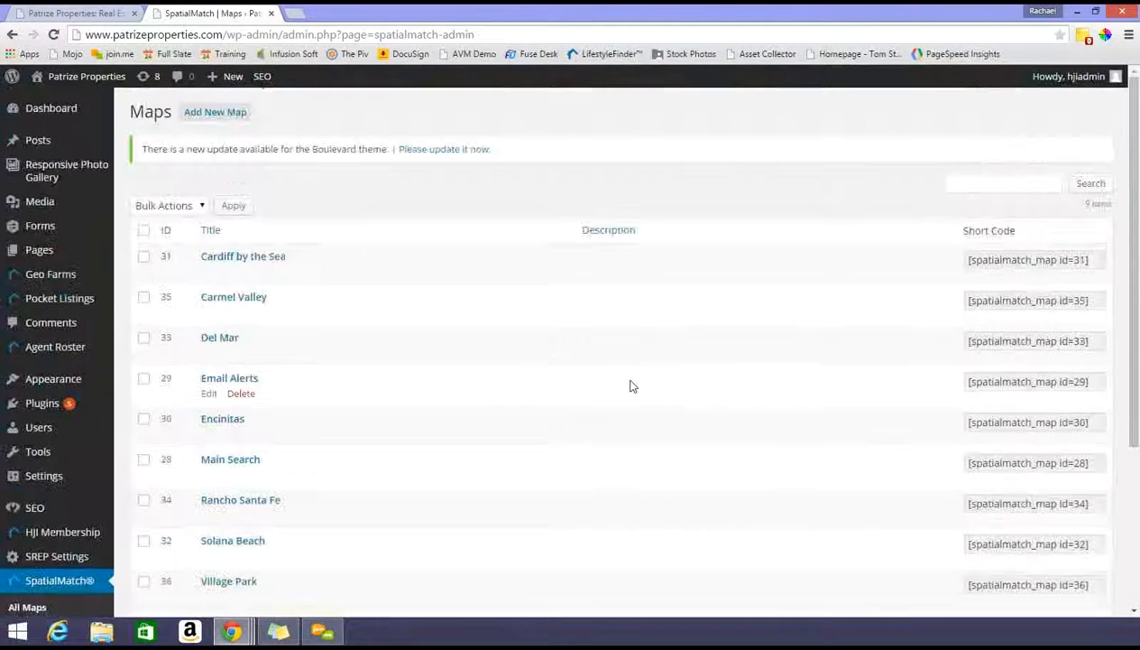
Start a new SpatialMatch map and title it Oceanside.
{"action": "left_click", "coordinate": [213, 117]}
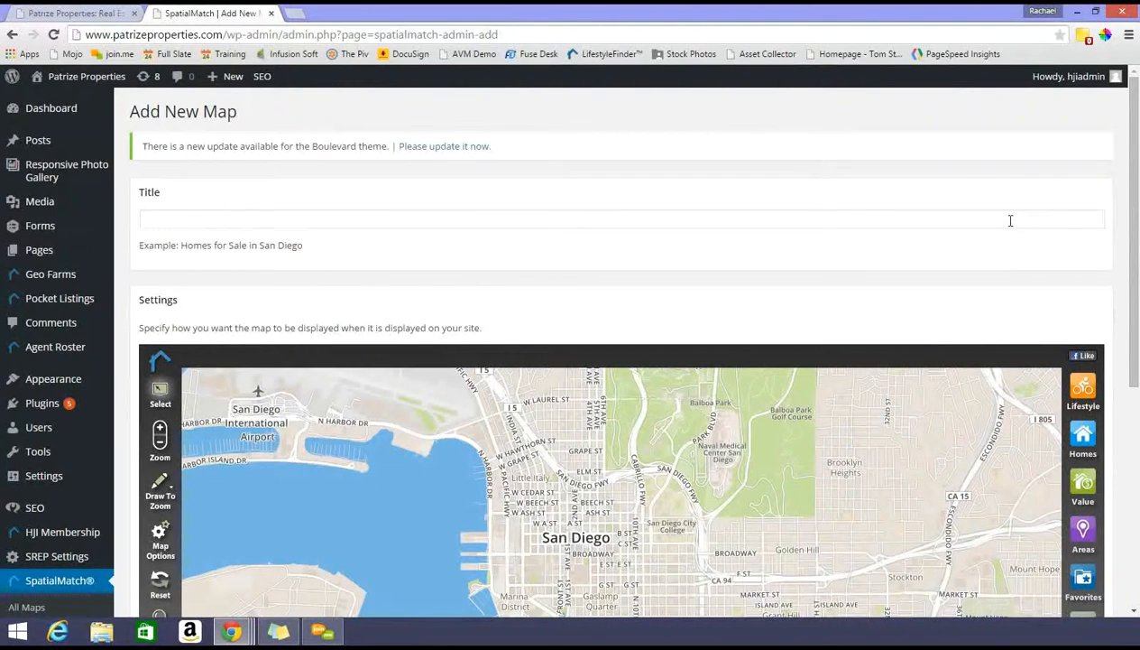
{"action": "left_click", "coordinate": [1009, 221]}
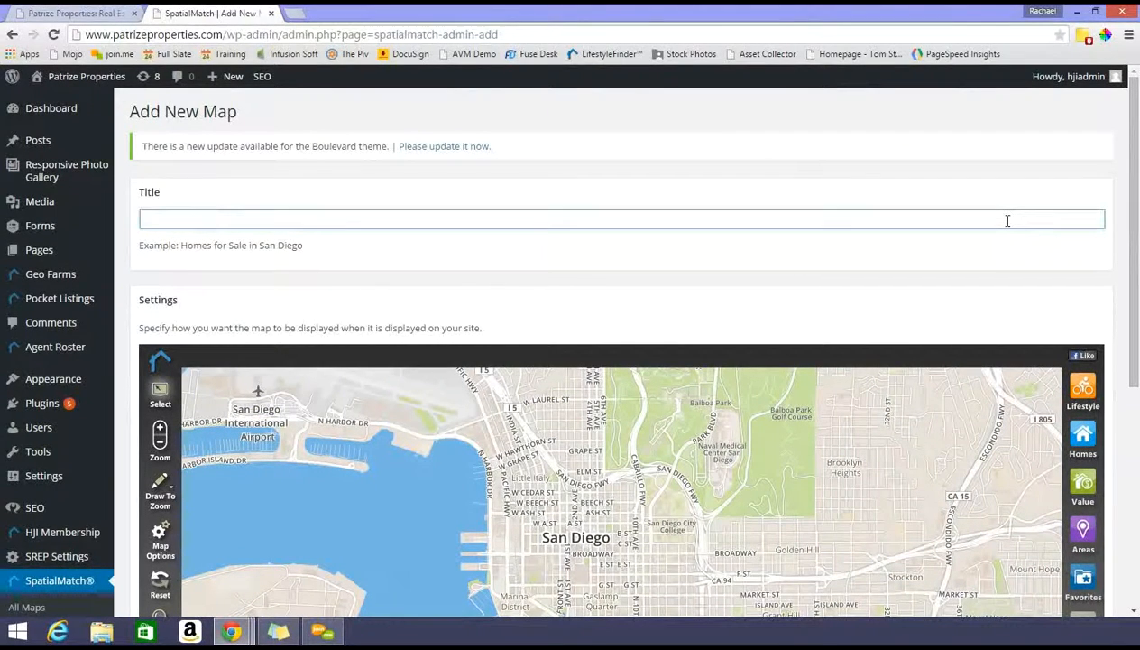
{"action": "type", "text": "Oceanside"}
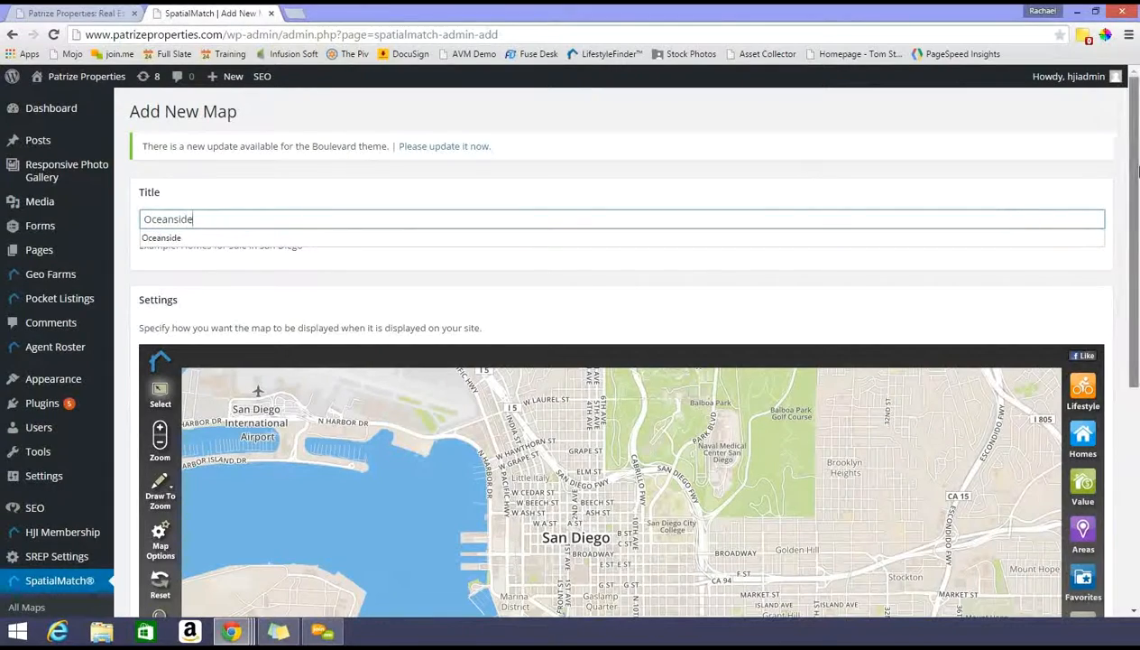
Move the new map's display to zip code 92056 using its location search.
{"action": "left_click_drag", "start_coordinate": [1135, 192], "coordinate": [1138, 202]}
{"action": "scroll", "coordinate": [1138, 203], "scroll_direction": "down", "scroll_amount": 2}
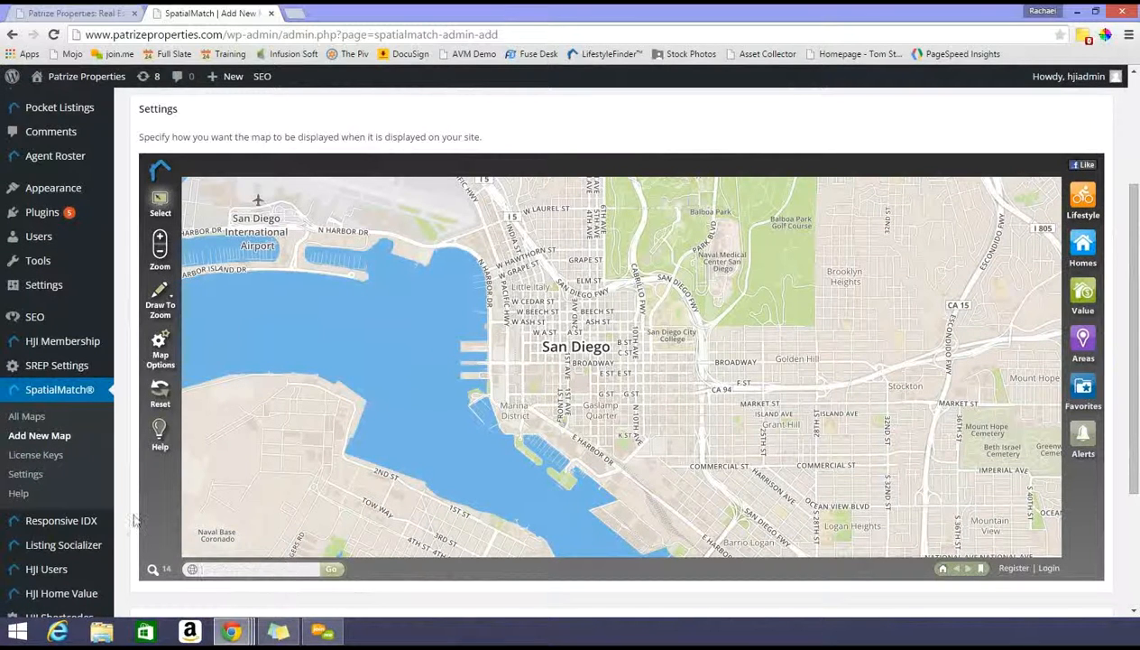
{"action": "type", "text": "92056"}
{"action": "key", "text": "Return"}
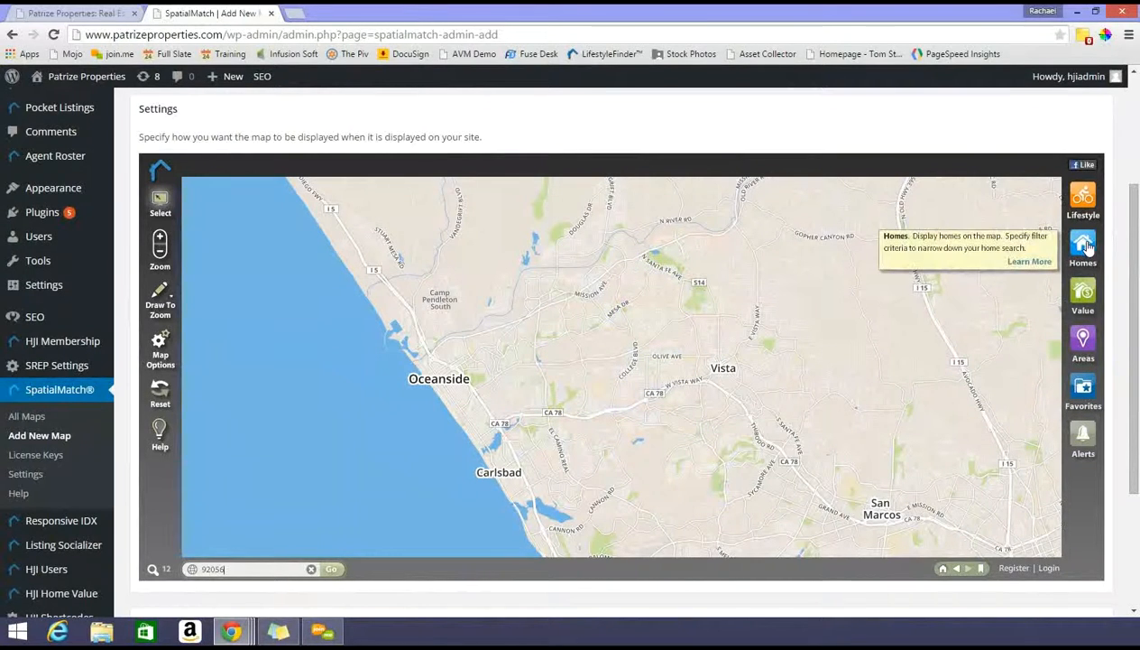
Display For Sale homes on the map, excluding the Prefab, Mobile, Modular, Rowhome and Twinhome types.
{"action": "left_click", "coordinate": [1086, 247]}
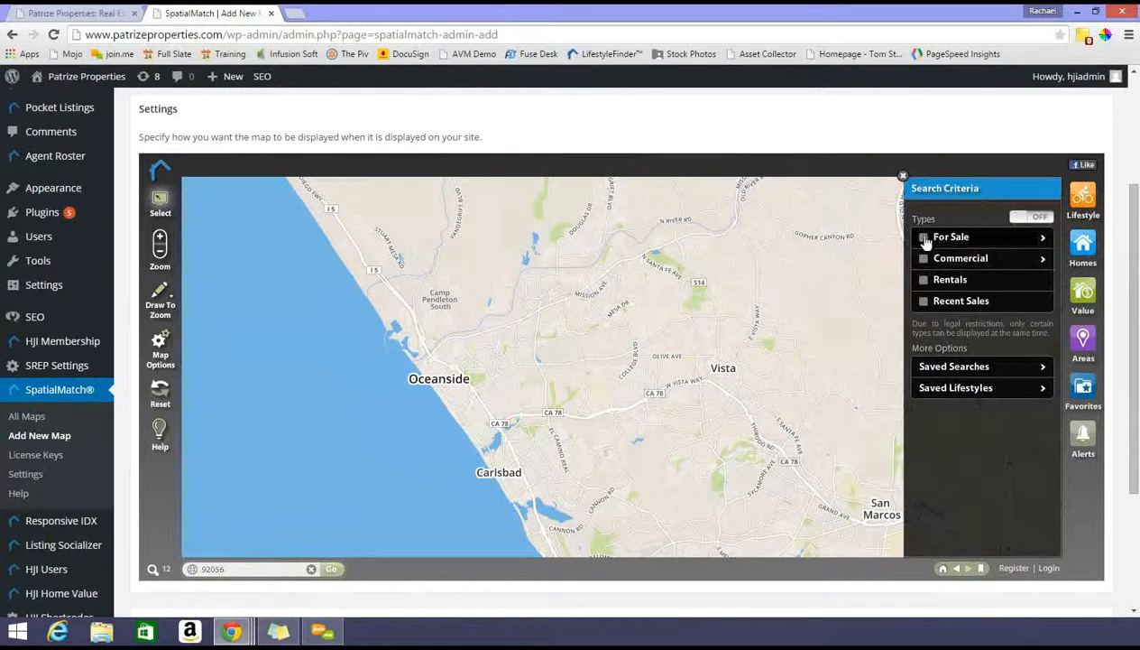
{"action": "left_click", "coordinate": [924, 237]}
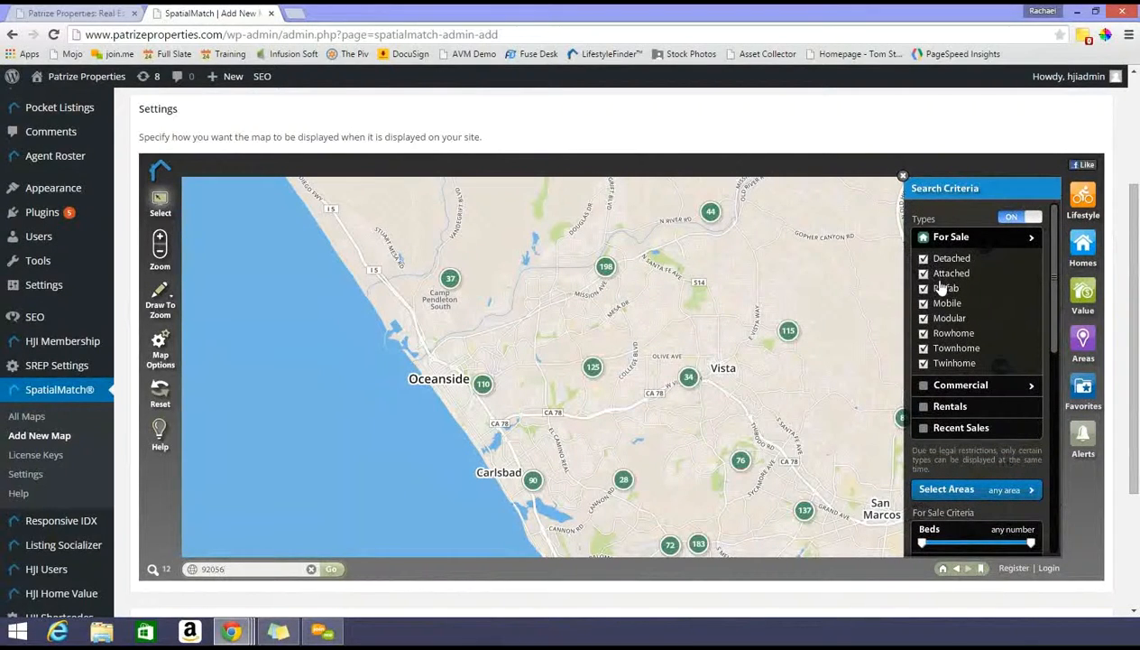
{"action": "left_click", "coordinate": [924, 289]}
{"action": "left_click", "coordinate": [924, 303]}
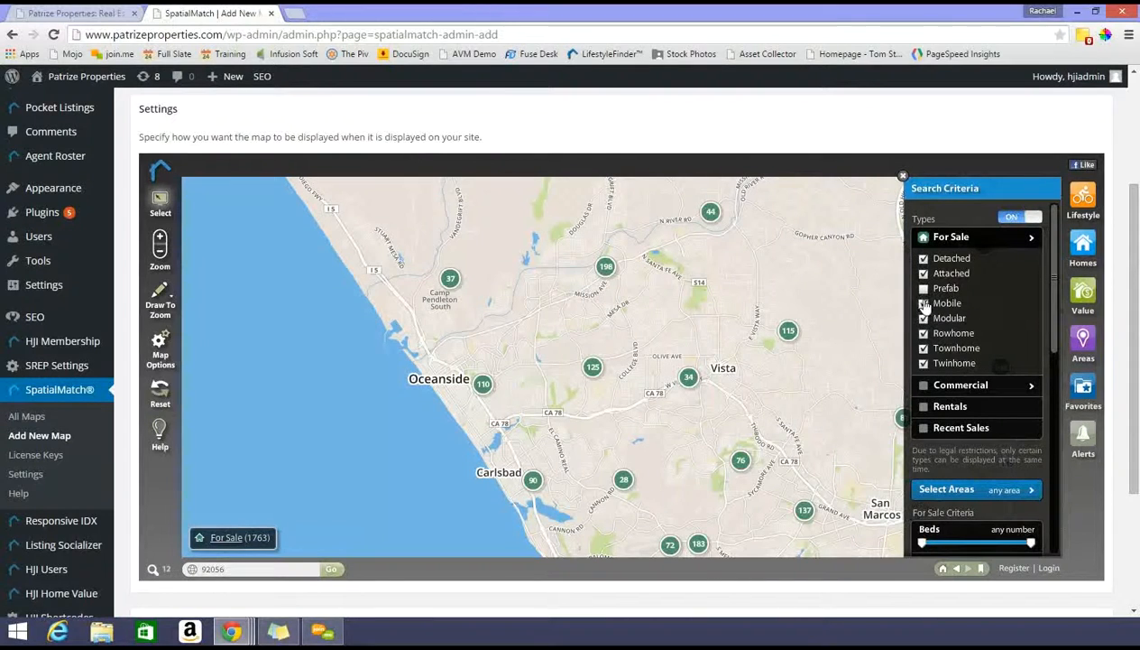
{"action": "left_click", "coordinate": [923, 319]}
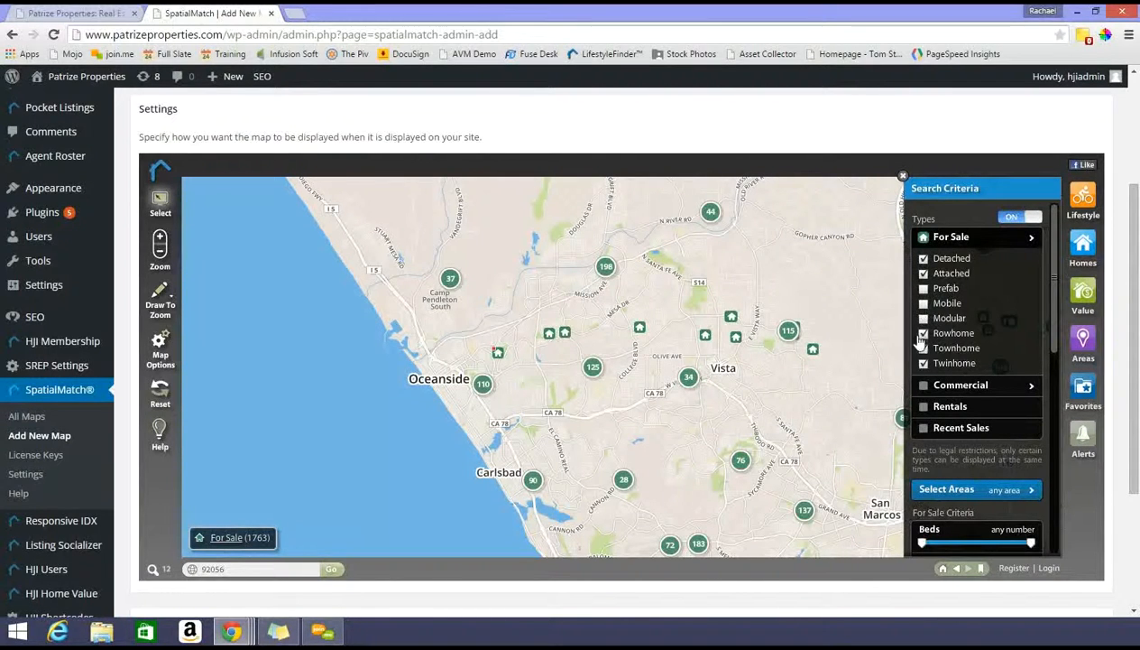
{"action": "left_click", "coordinate": [923, 333]}
{"action": "left_click", "coordinate": [924, 363]}
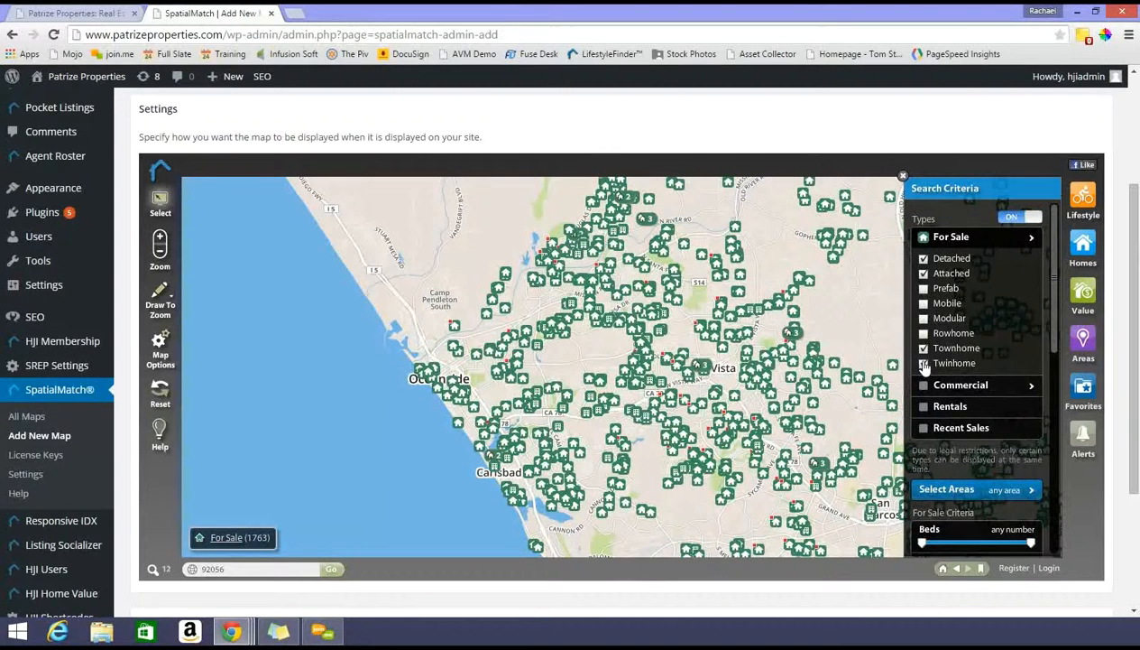
{"action": "left_click", "coordinate": [973, 238]}
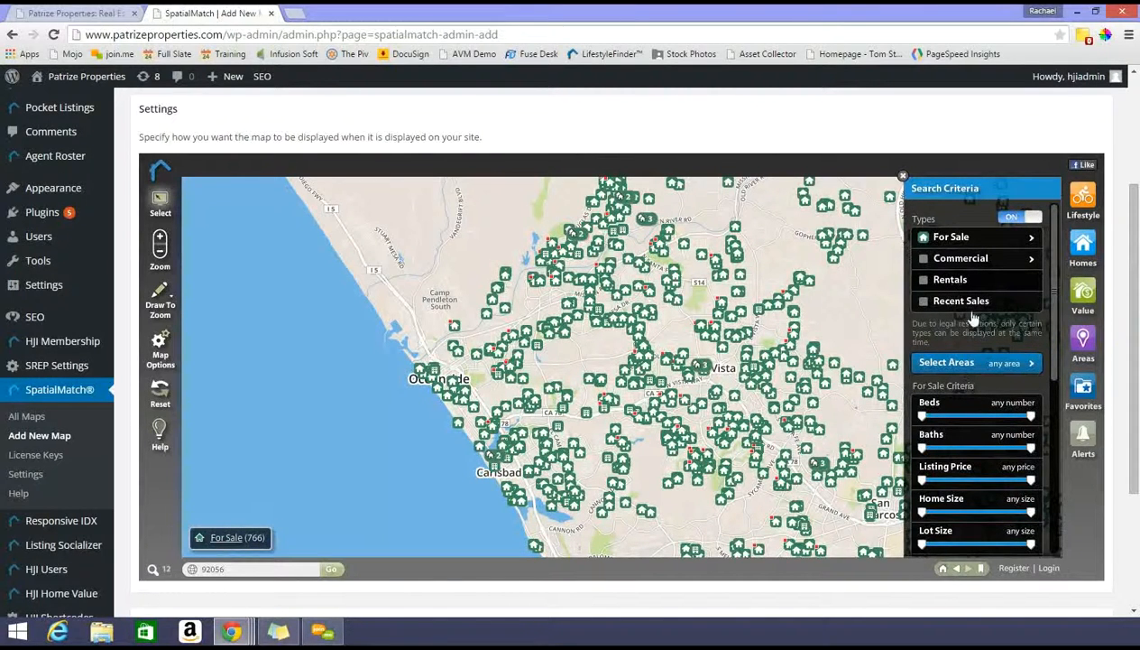
Limit the home search to the city of Oceanside.
{"action": "left_click", "coordinate": [988, 370]}
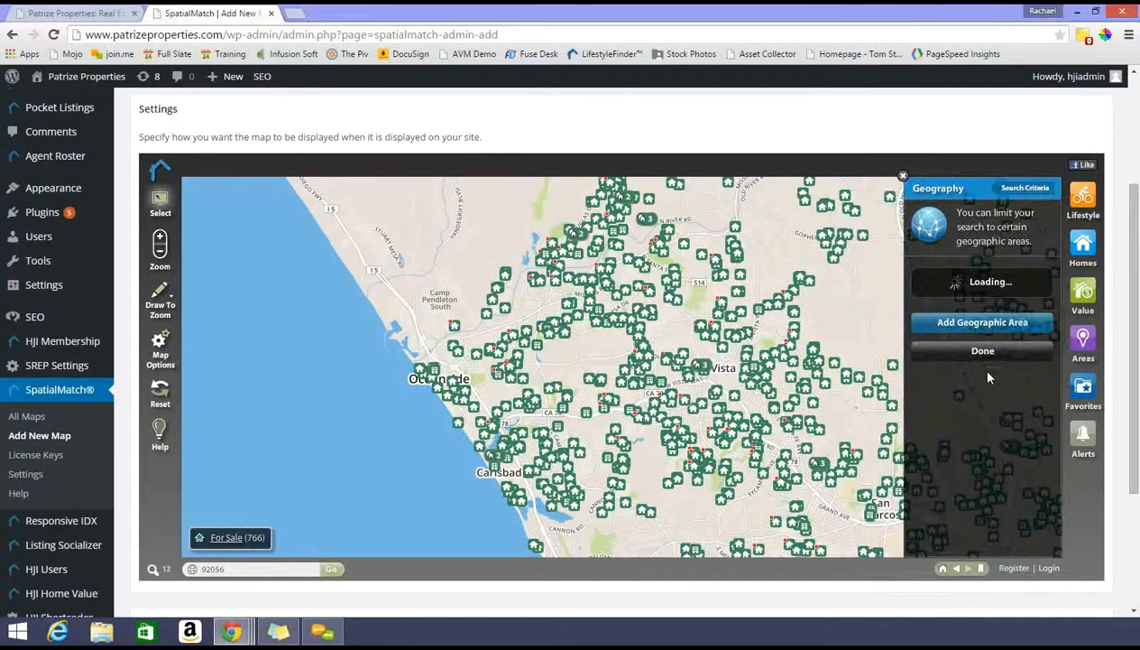
{"action": "left_click", "coordinate": [973, 388]}
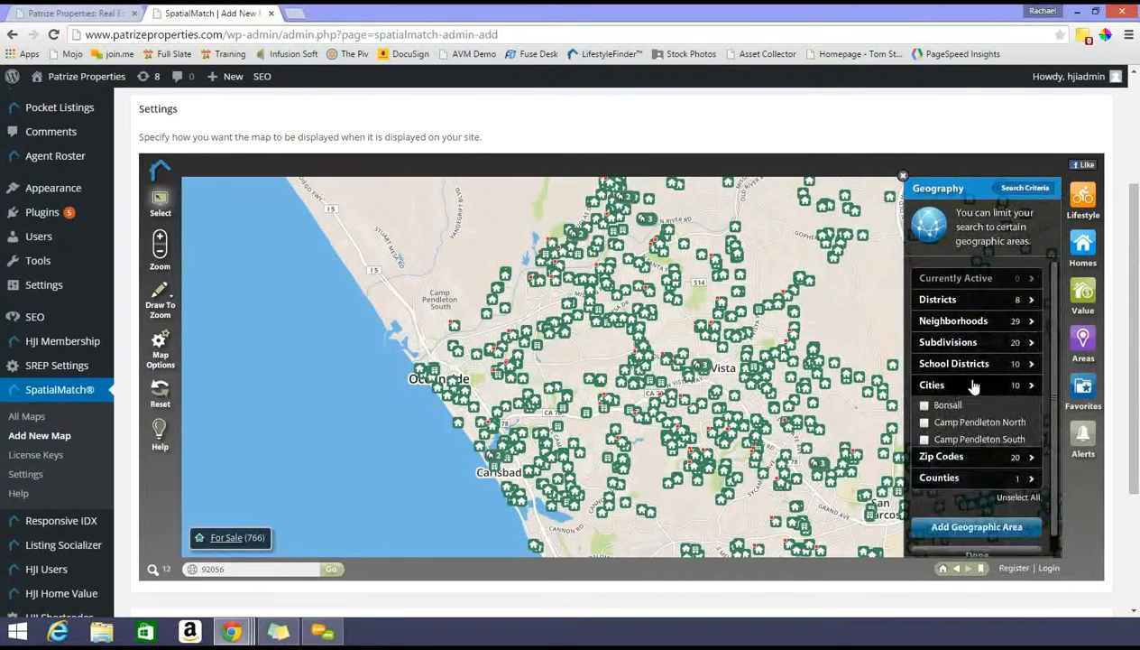
{"action": "scroll", "coordinate": [984, 370], "scroll_direction": "down", "scroll_amount": 1}
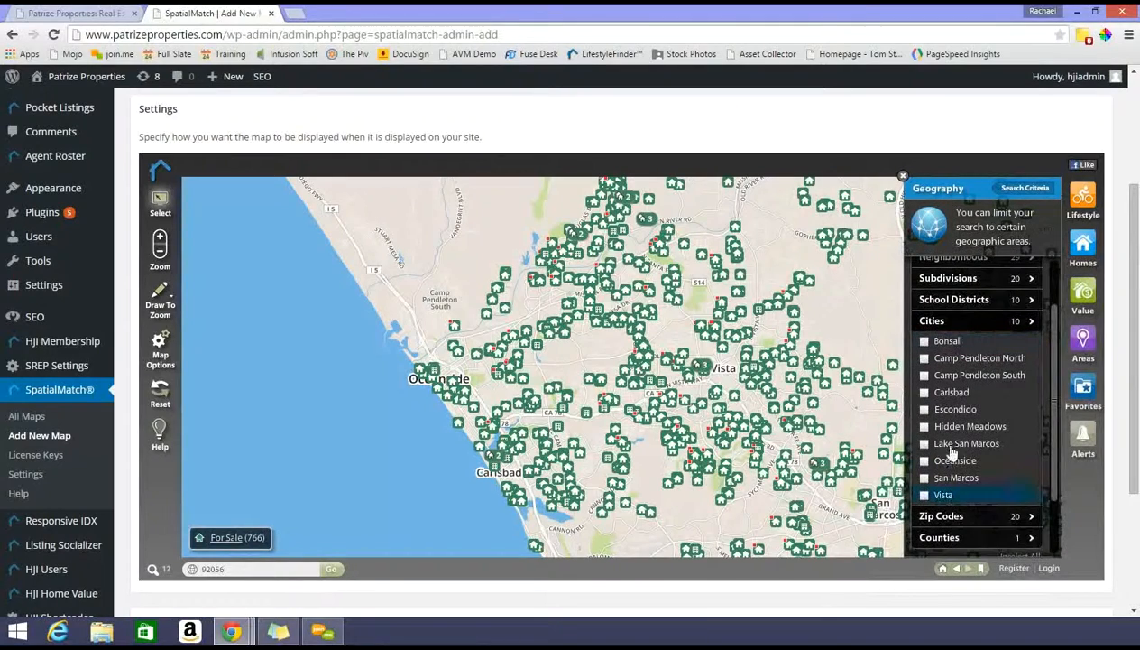
{"action": "left_click", "coordinate": [950, 463]}
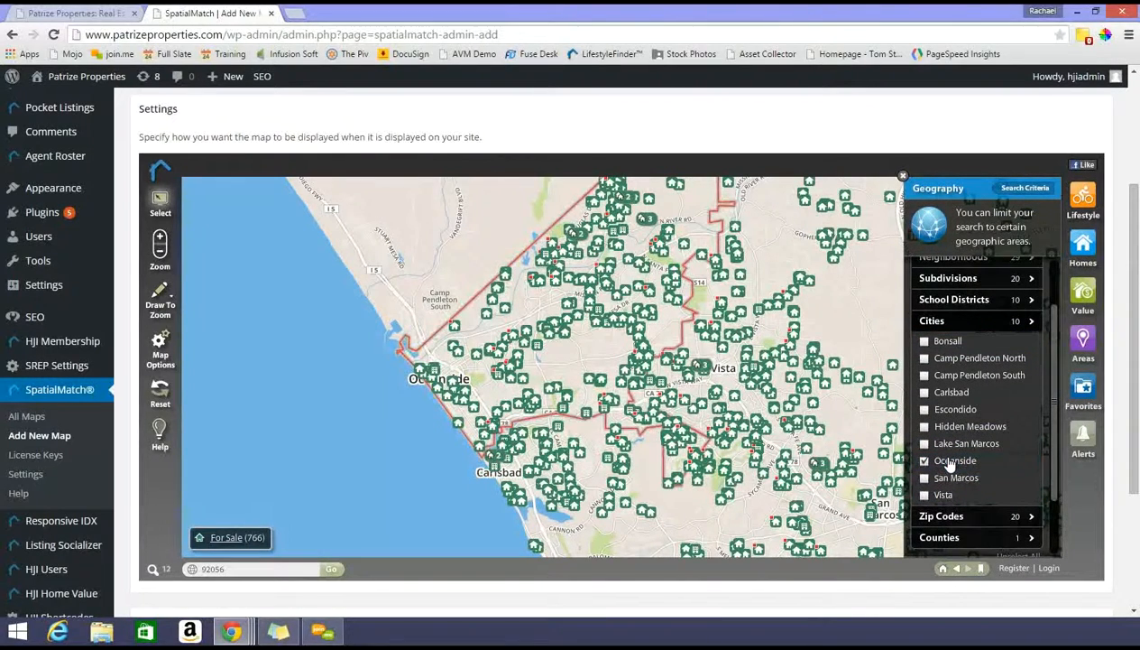
{"action": "left_click", "coordinate": [992, 327]}
{"action": "scroll", "coordinate": [1019, 400], "scroll_direction": "up", "scroll_amount": 3}
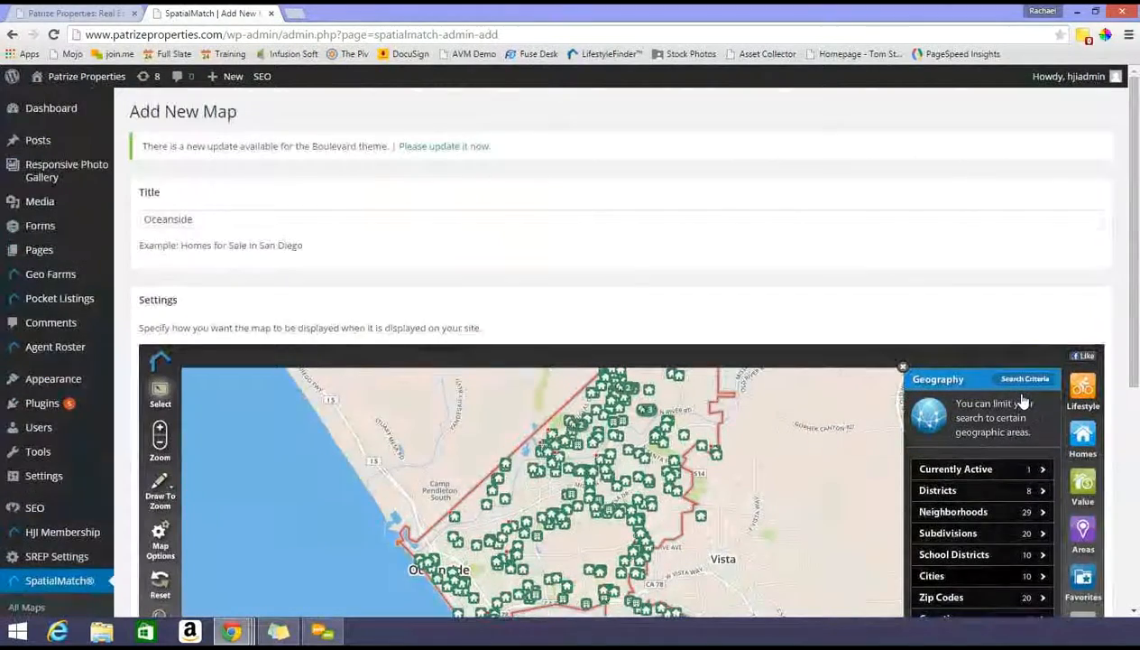
Reposition the map to frame the whole Oceanside boundary and return to the search criteria.
{"action": "scroll", "coordinate": [1023, 400], "scroll_direction": "down", "scroll_amount": 3}
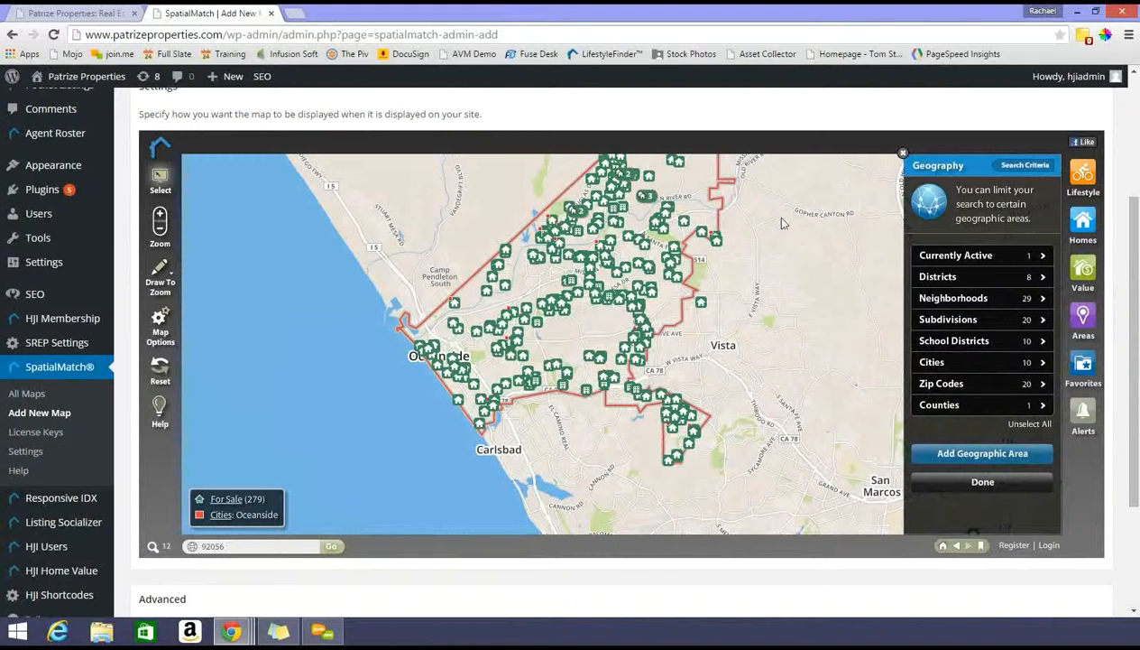
{"action": "left_click_drag", "start_coordinate": [783, 223], "coordinate": [752, 284]}
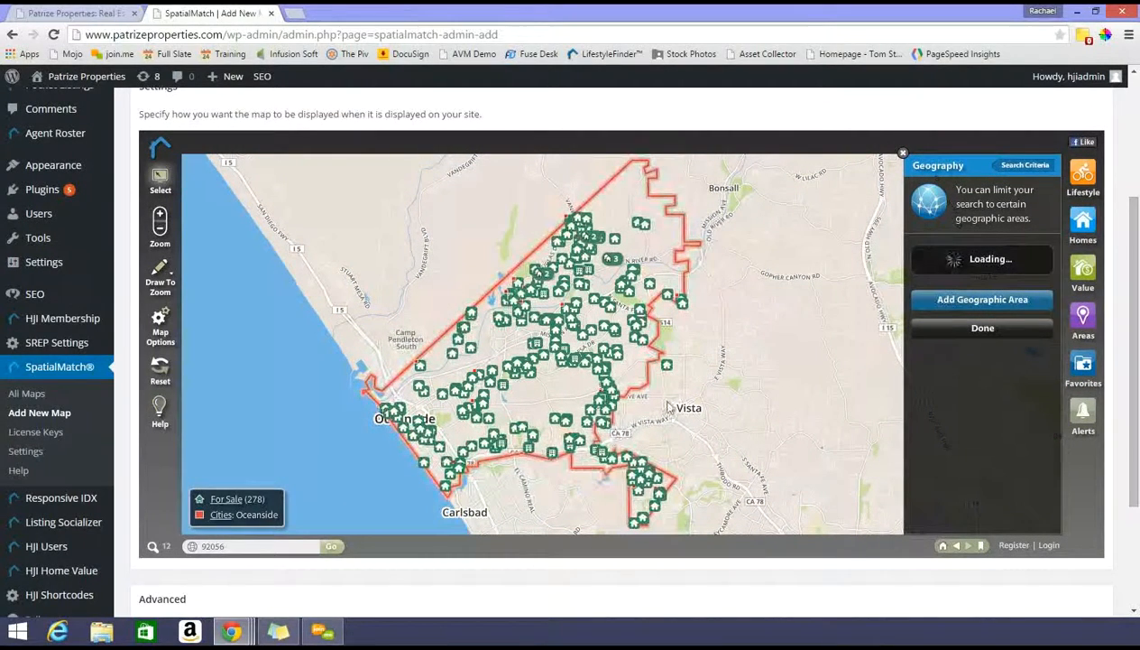
{"action": "left_click", "coordinate": [1040, 166]}
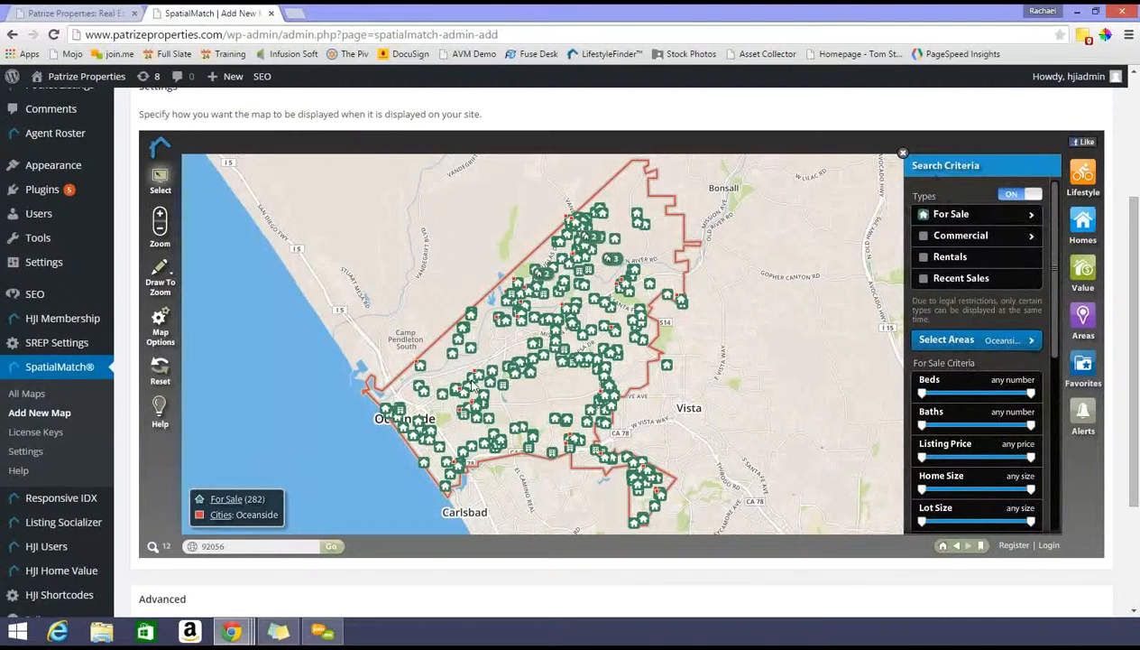
Save the Oceanside map with its optional description left blank.
{"action": "scroll", "coordinate": [456, 374], "scroll_direction": "down", "scroll_amount": 2}
{"action": "left_click", "coordinate": [352, 462]}
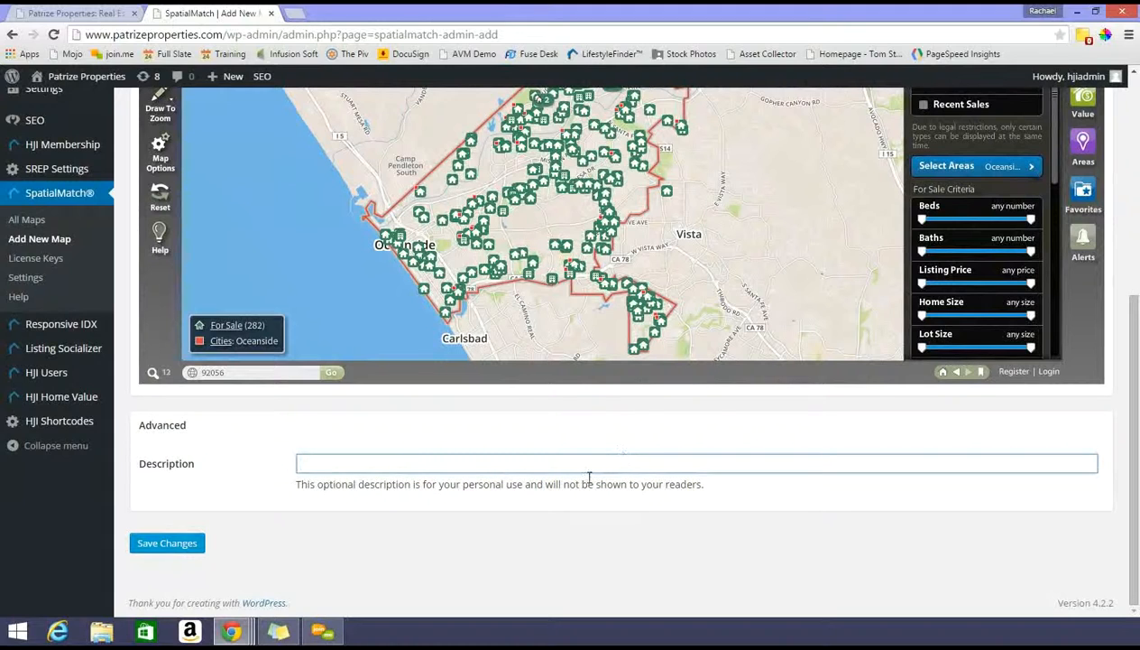
{"action": "left_click", "coordinate": [168, 544]}
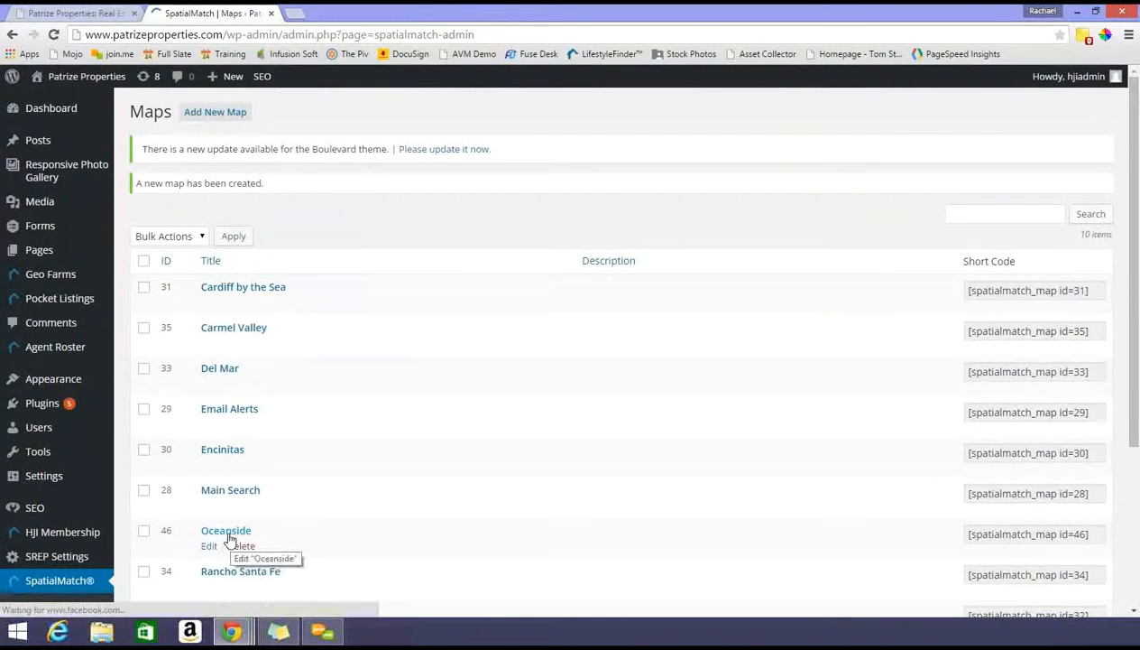
Create a new Geo Farms area titled "Homes for Sale in Oceanside" and place the cursor in its content body.
{"action": "mouse_move", "coordinate": [62, 283]}
{"action": "left_click", "coordinate": [61, 279]}
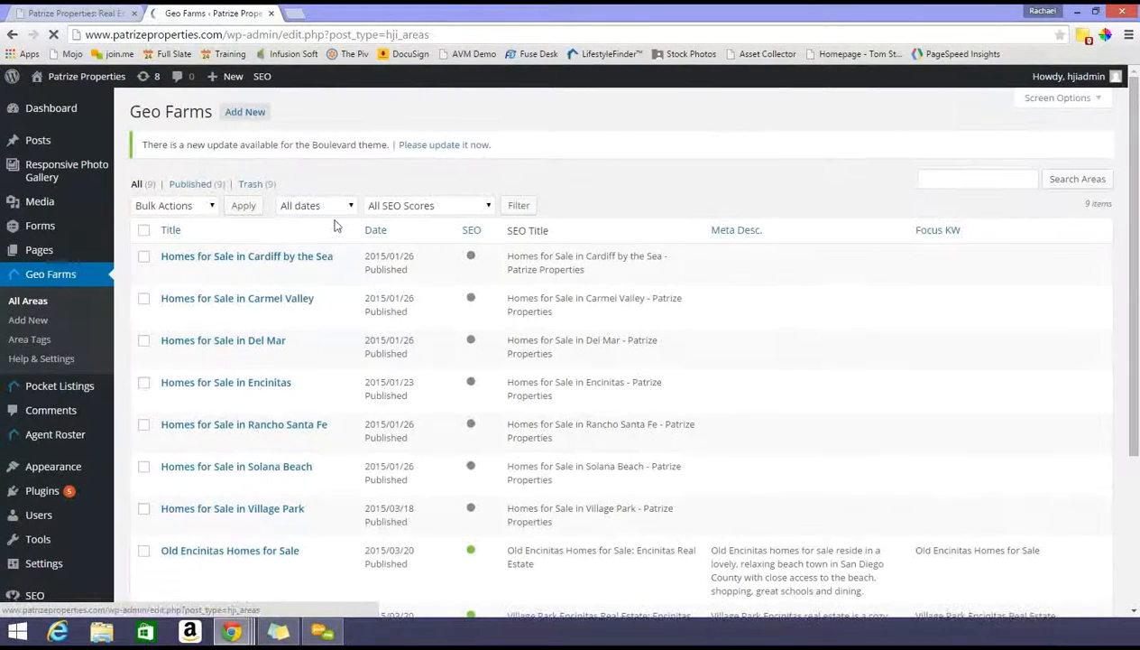
{"action": "left_click", "coordinate": [245, 116]}
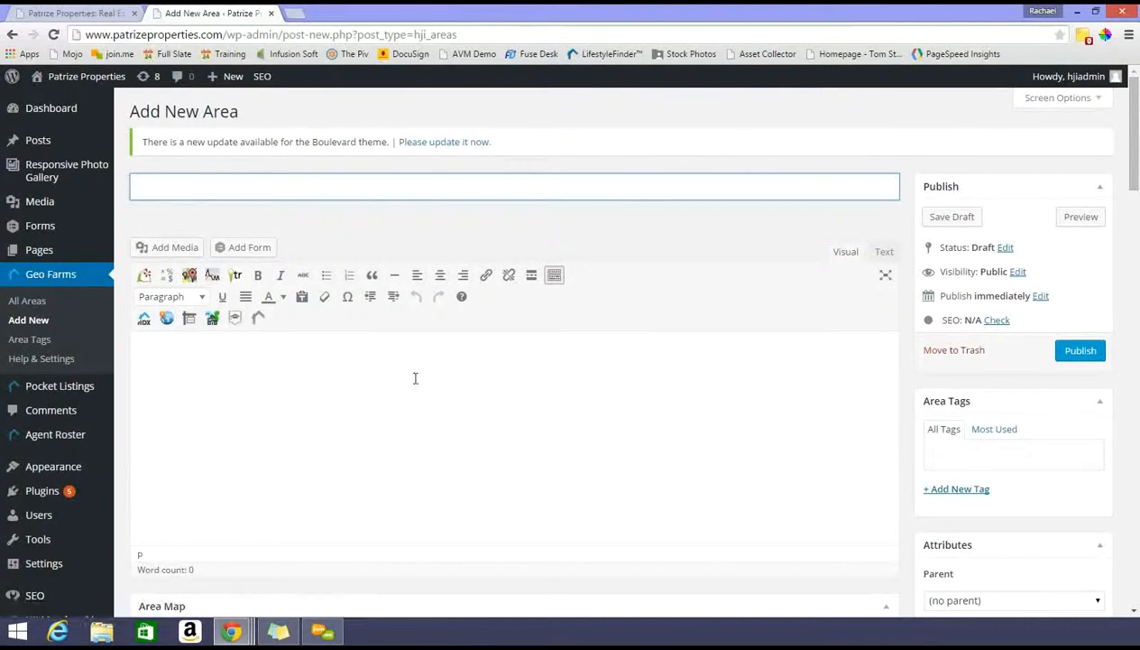
{"action": "type", "text": "Homes f"}
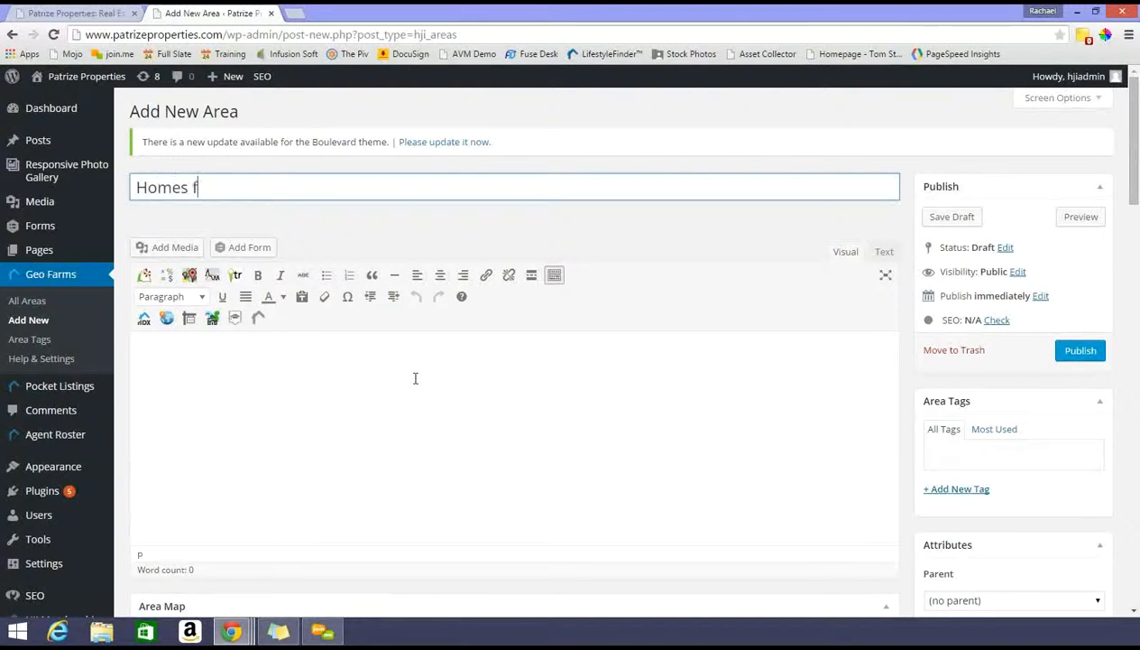
{"action": "type", "text": "or Sale in Oceanside"}
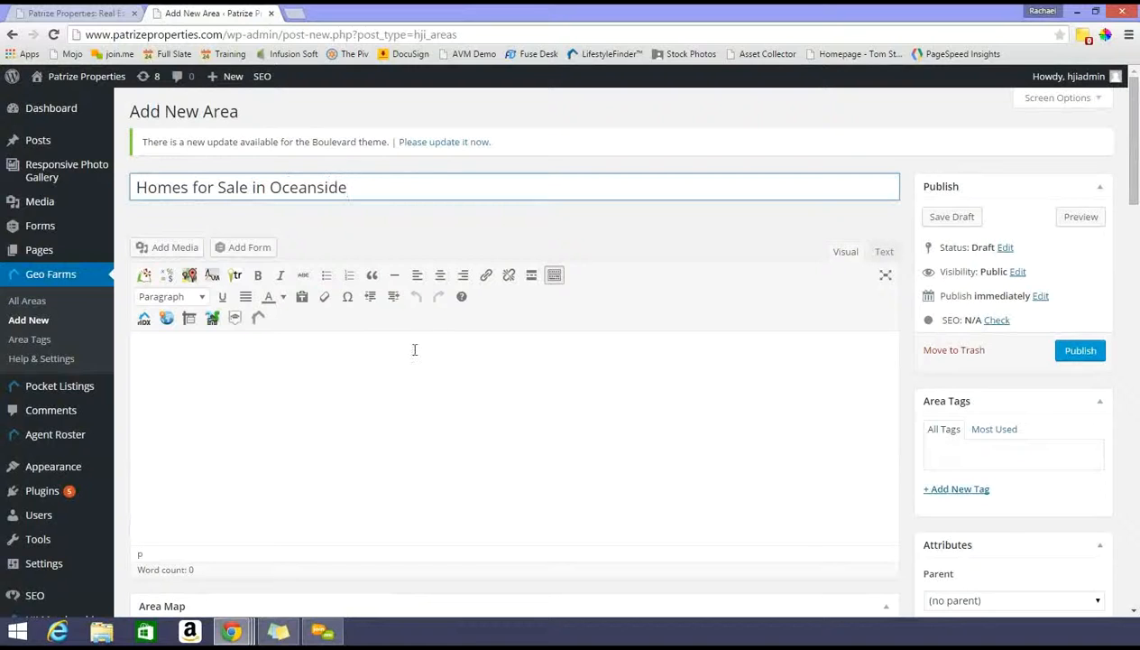
{"action": "left_click", "coordinate": [158, 350]}
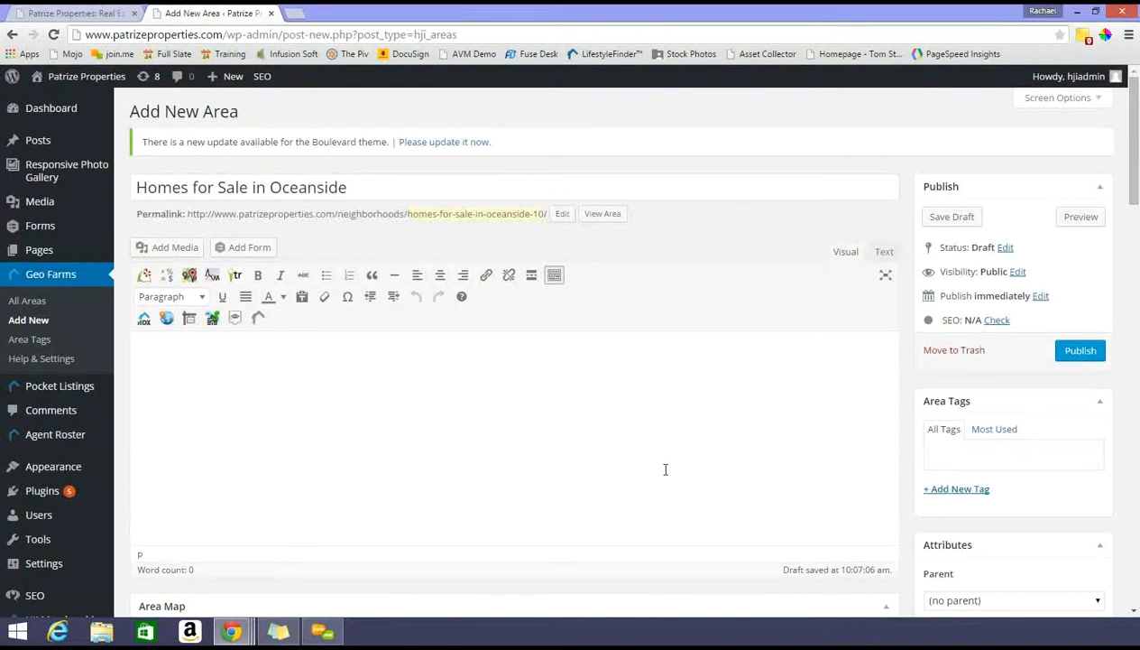
Look through the new area's Area Map, SEO, Tabs and shortcode reference sections.
{"action": "scroll", "coordinate": [1079, 458], "scroll_direction": "down", "scroll_amount": 5}
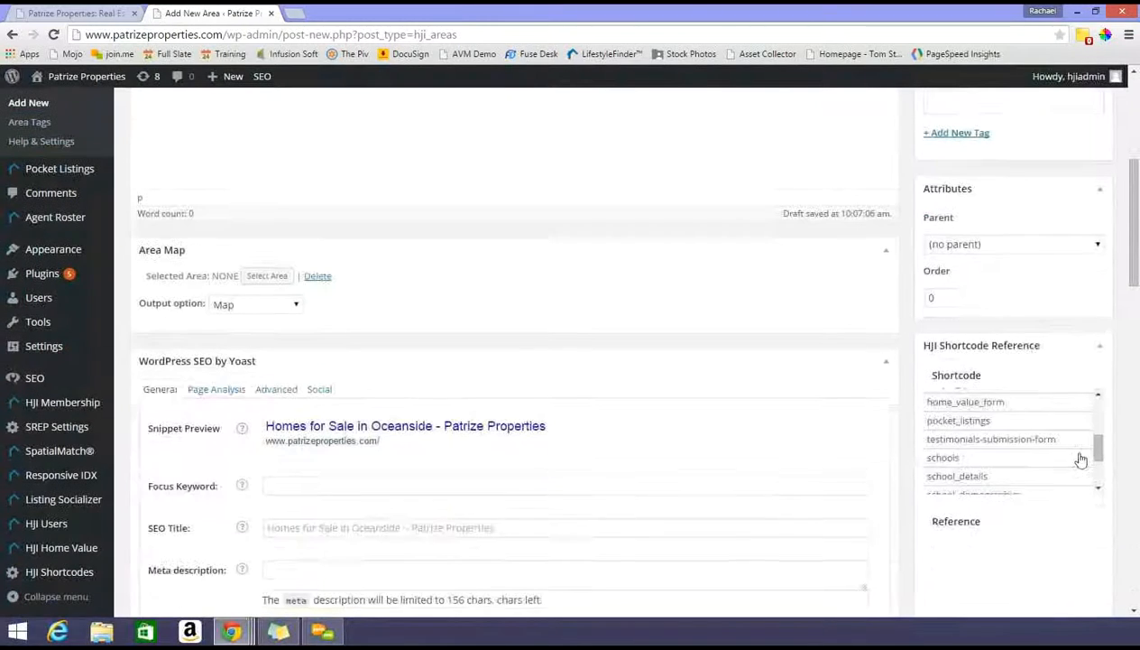
{"action": "scroll", "coordinate": [1081, 461], "scroll_direction": "down", "scroll_amount": 3}
{"action": "scroll", "coordinate": [1079, 459], "scroll_direction": "down", "scroll_amount": 4}
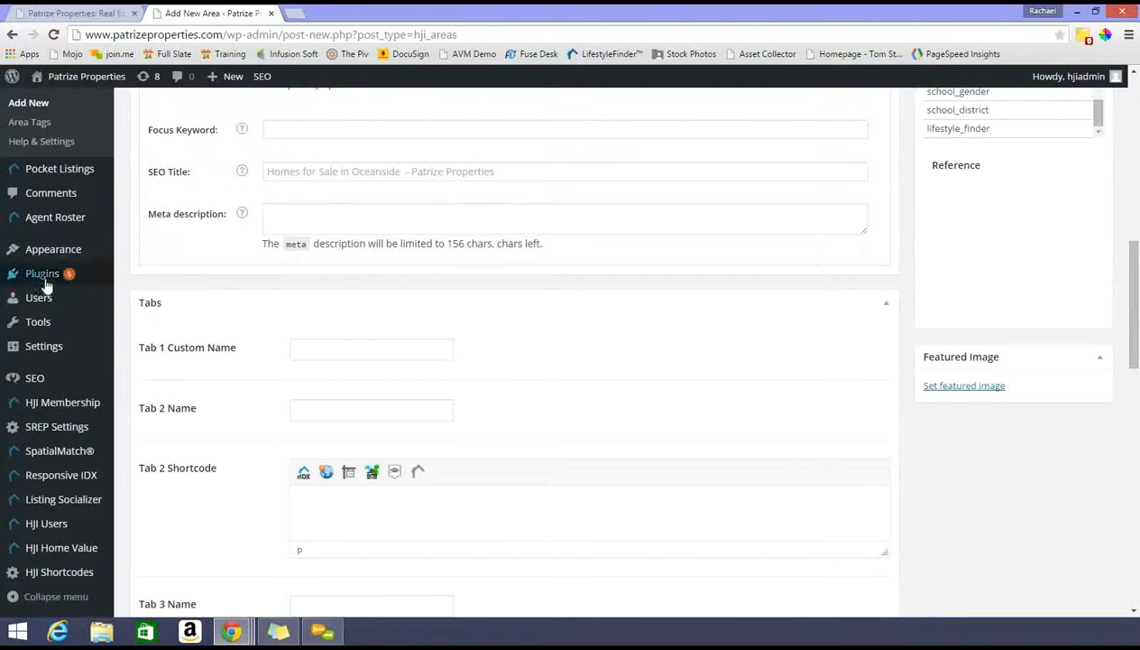
{"action": "scroll", "coordinate": [49, 257], "scroll_direction": "up", "scroll_amount": 5}
{"action": "mouse_move", "coordinate": [42, 203]}
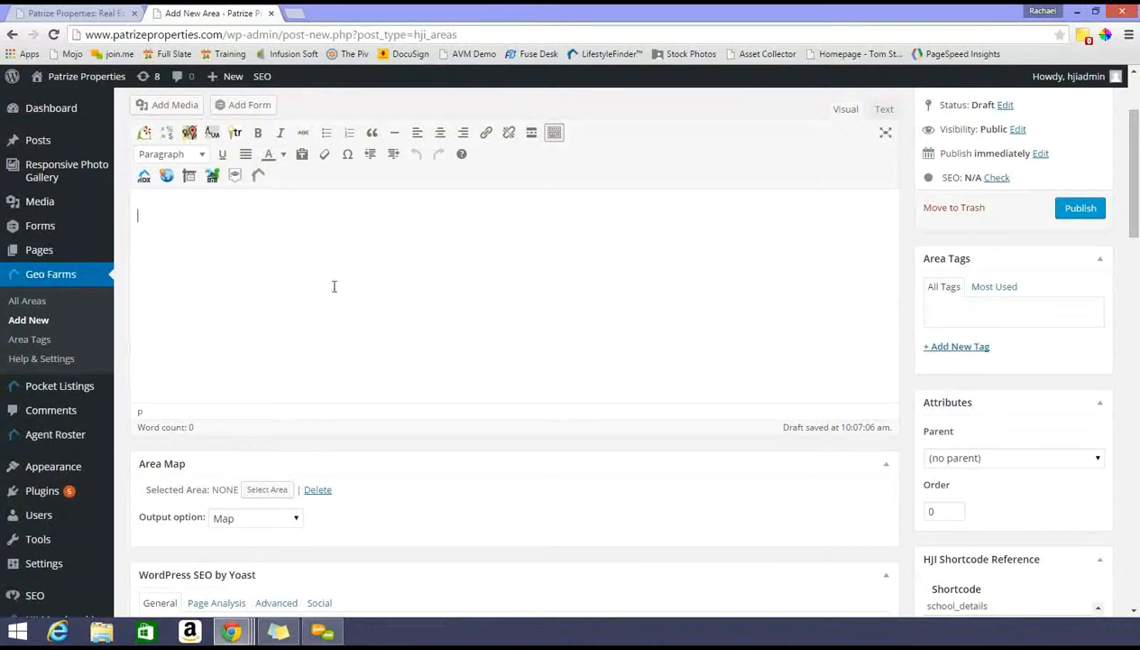
Examine the published Encinitas neighborhood page, including its area map, content tabs, overview text and property listings, as a reference for the new area.
{"action": "scroll", "coordinate": [332, 284], "scroll_direction": "down", "scroll_amount": 3}
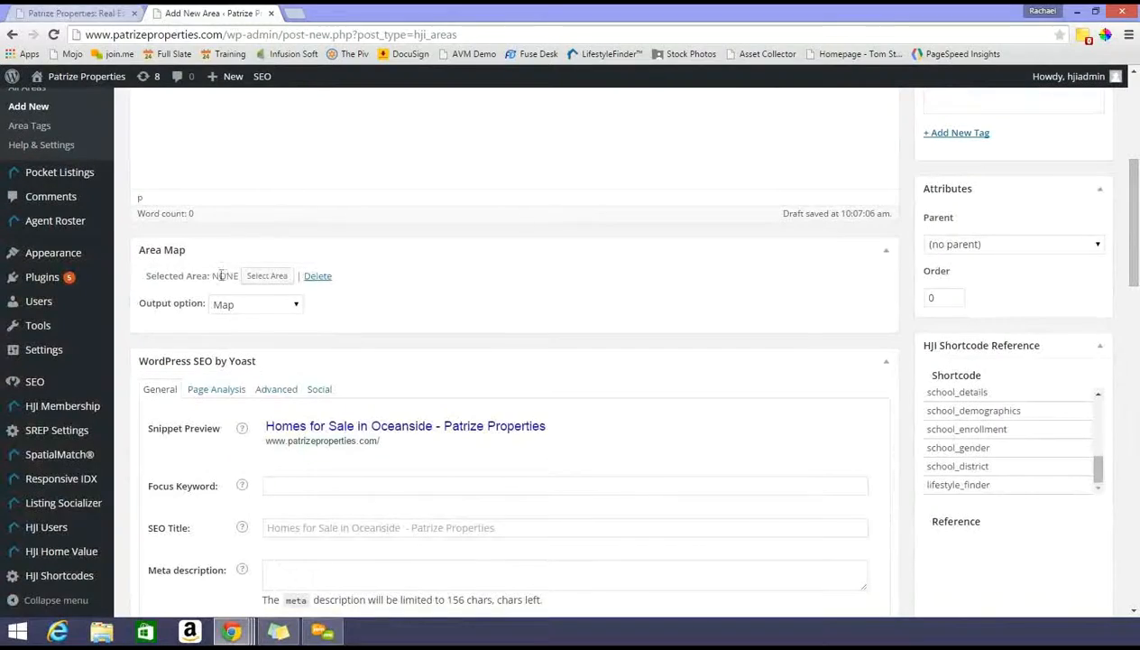
{"action": "left_click", "coordinate": [77, 13]}
{"action": "mouse_move", "coordinate": [742, 162]}
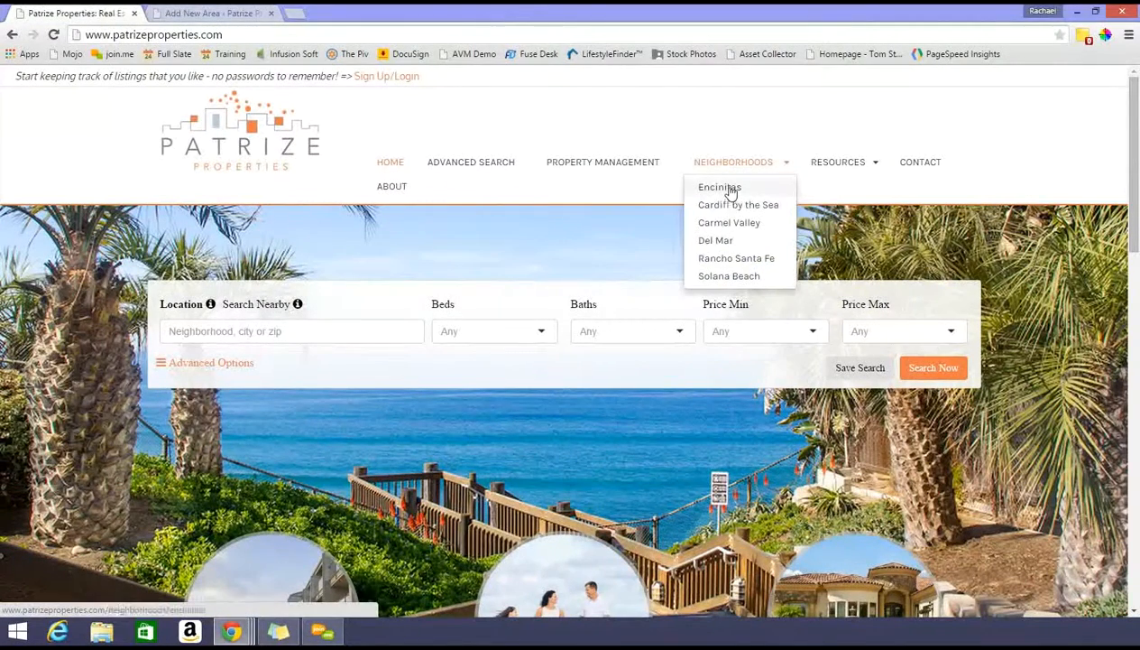
{"action": "left_click", "coordinate": [730, 194]}
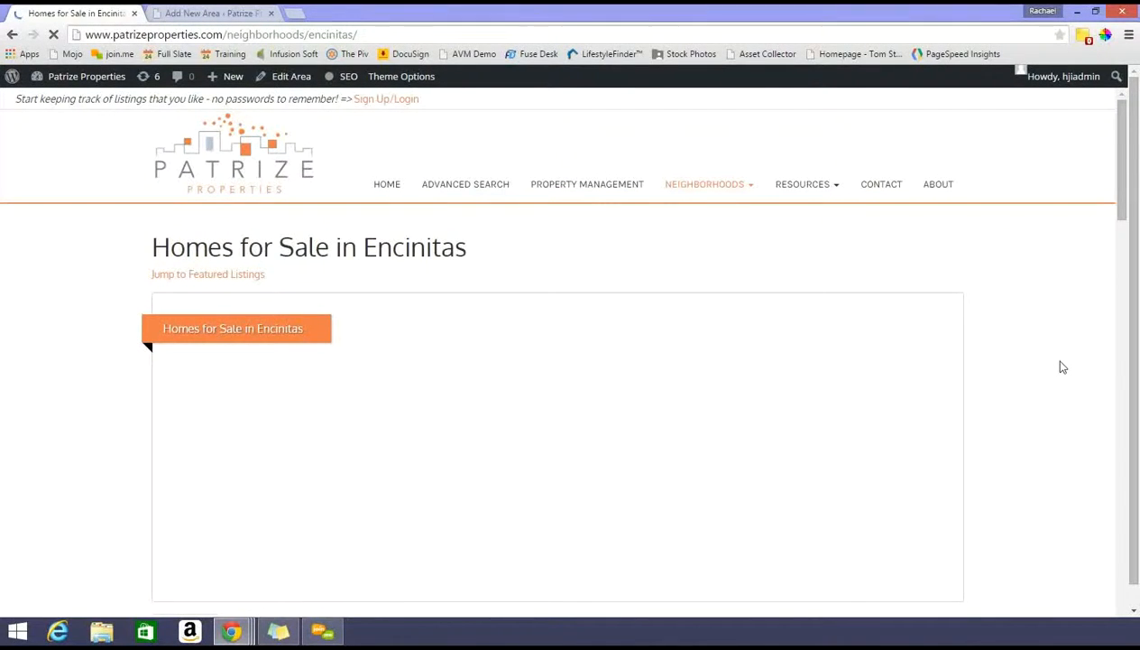
{"action": "scroll", "coordinate": [1062, 366], "scroll_direction": "down", "scroll_amount": 2}
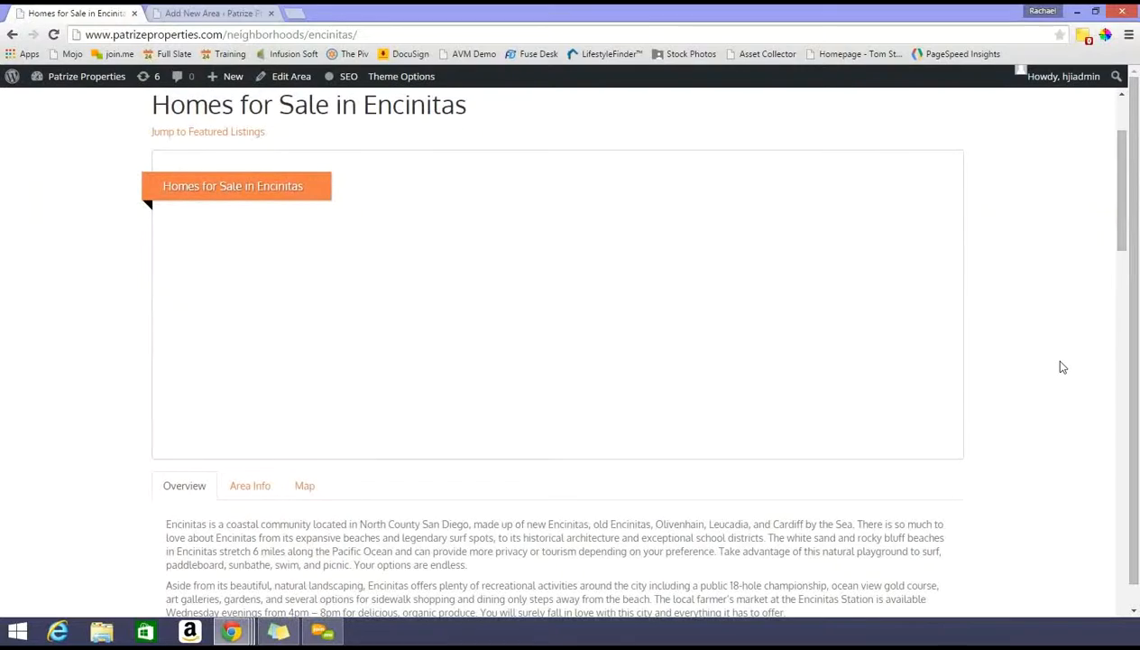
{"action": "scroll", "coordinate": [1062, 364], "scroll_direction": "down", "scroll_amount": 3}
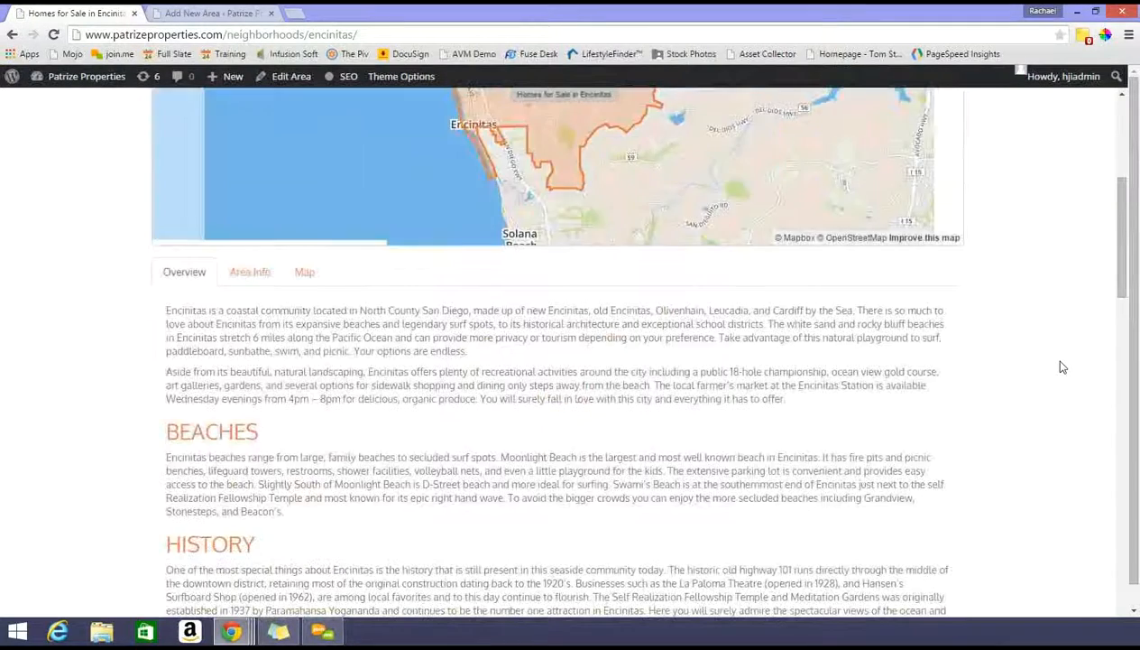
{"action": "scroll", "coordinate": [1062, 364], "scroll_direction": "up", "scroll_amount": 3}
{"action": "scroll", "coordinate": [769, 296], "scroll_direction": "up", "scroll_amount": 1}
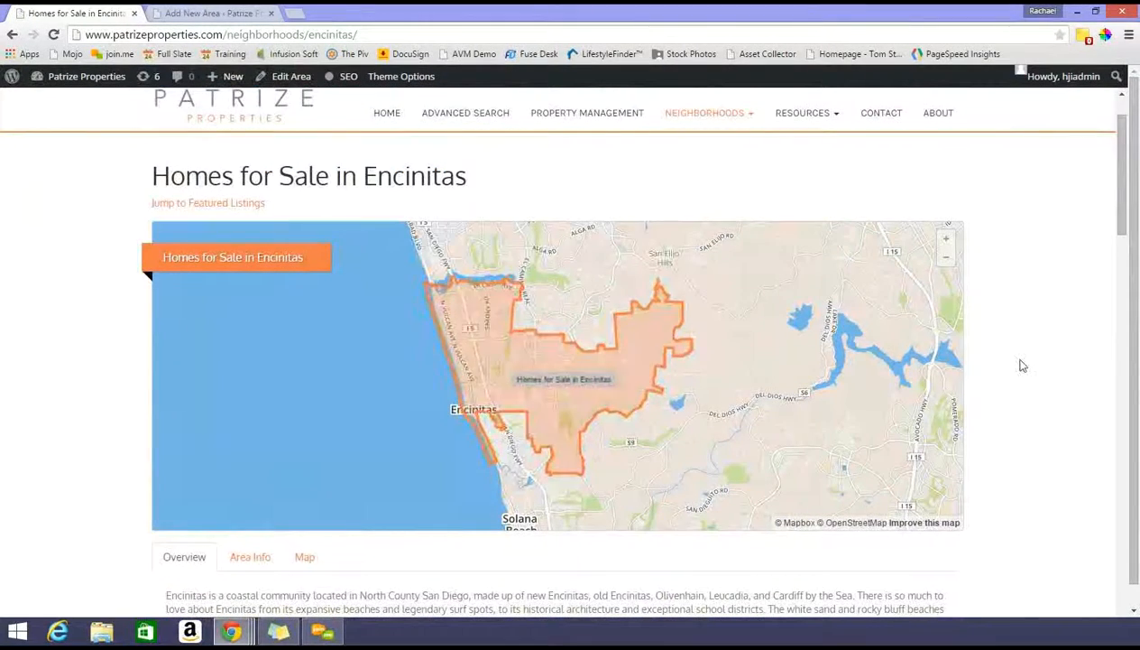
{"action": "scroll", "coordinate": [1023, 366], "scroll_direction": "down", "scroll_amount": 4}
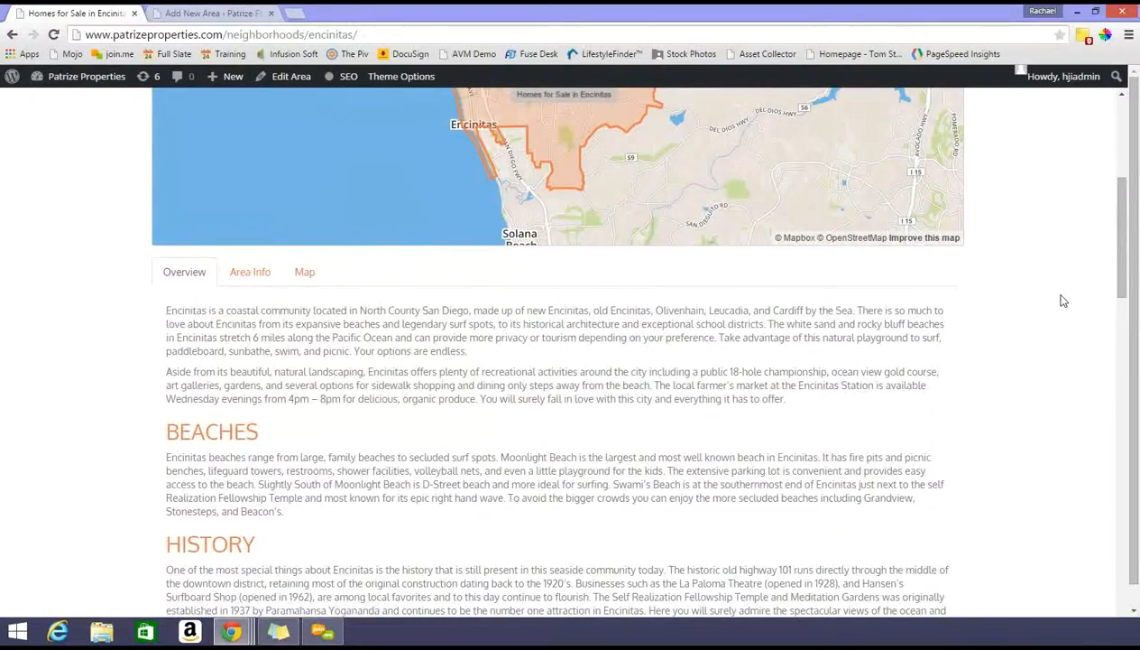
{"action": "scroll", "coordinate": [1062, 301], "scroll_direction": "down", "scroll_amount": 5}
{"action": "scroll", "coordinate": [1062, 301], "scroll_direction": "down", "scroll_amount": 2}
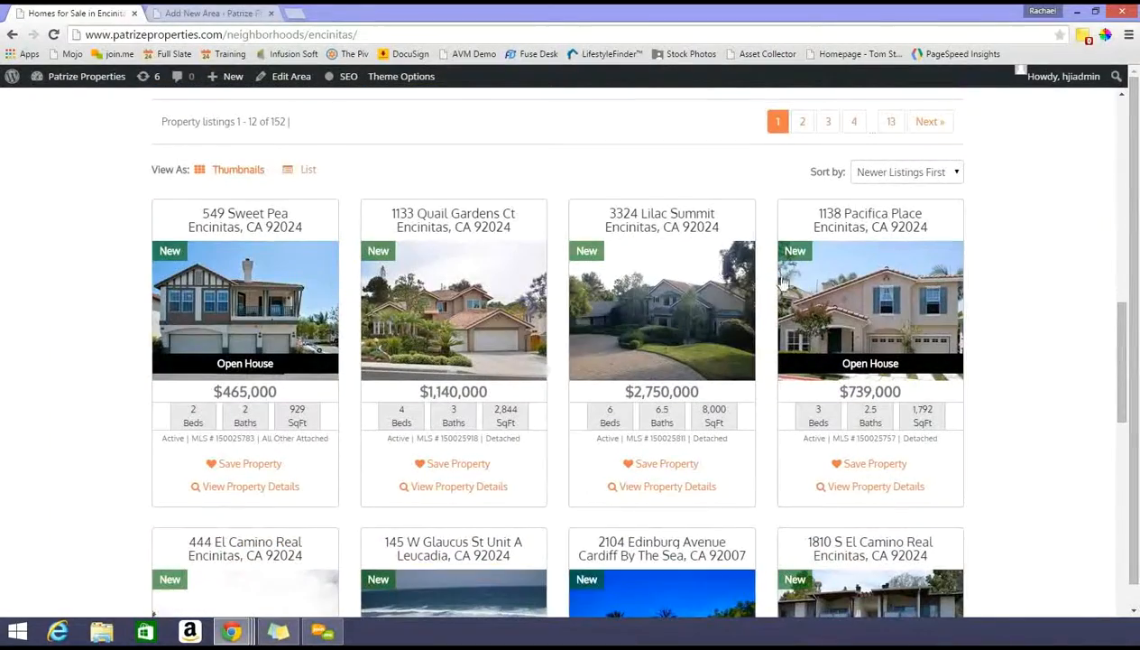
{"action": "scroll", "coordinate": [1058, 446], "scroll_direction": "up", "scroll_amount": 10}
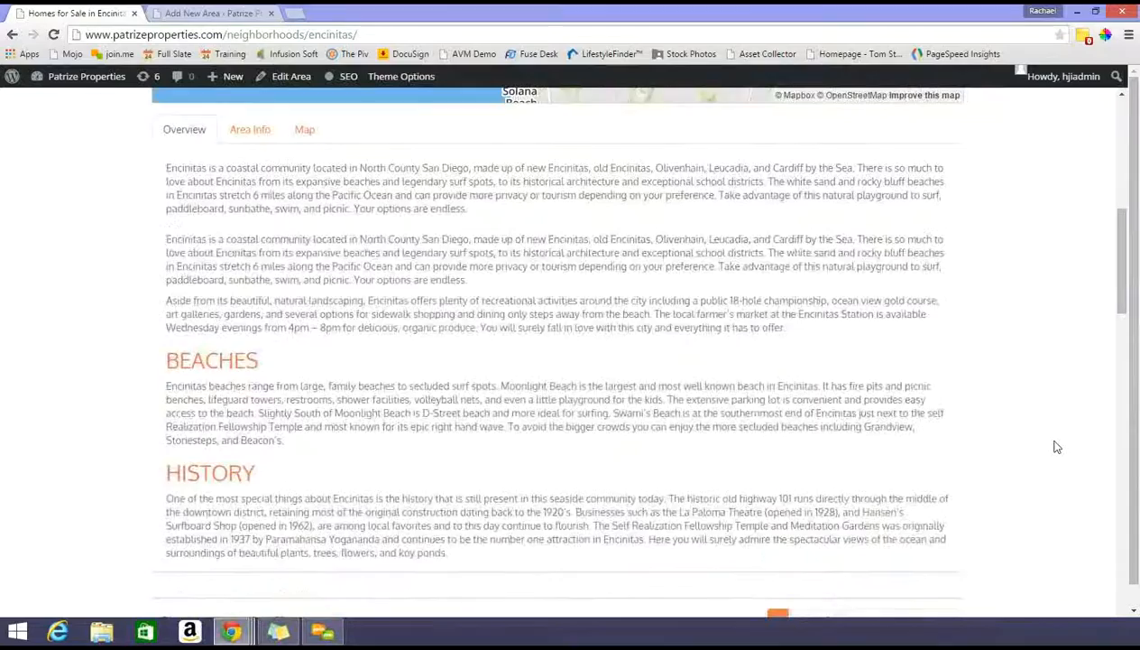
{"action": "scroll", "coordinate": [1060, 429], "scroll_direction": "up", "scroll_amount": 2}
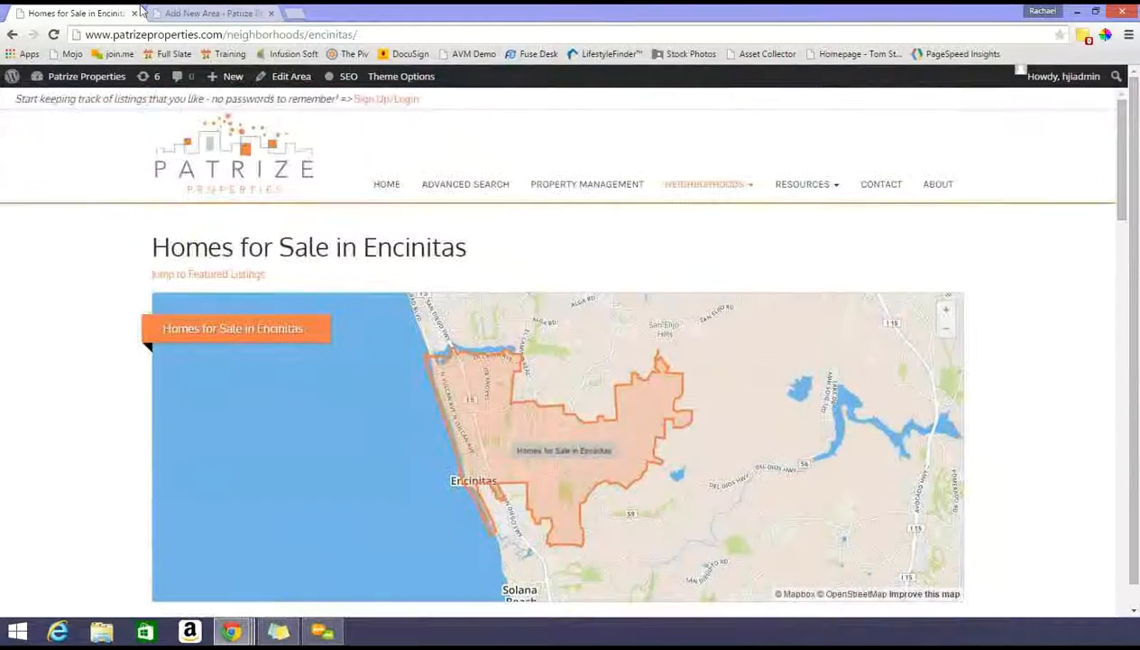
Back in the new area, shorten the area lookup text to "Oceanside" and insert the city Oceanside, CA as its Area Map.
{"action": "left_click", "coordinate": [226, 14]}
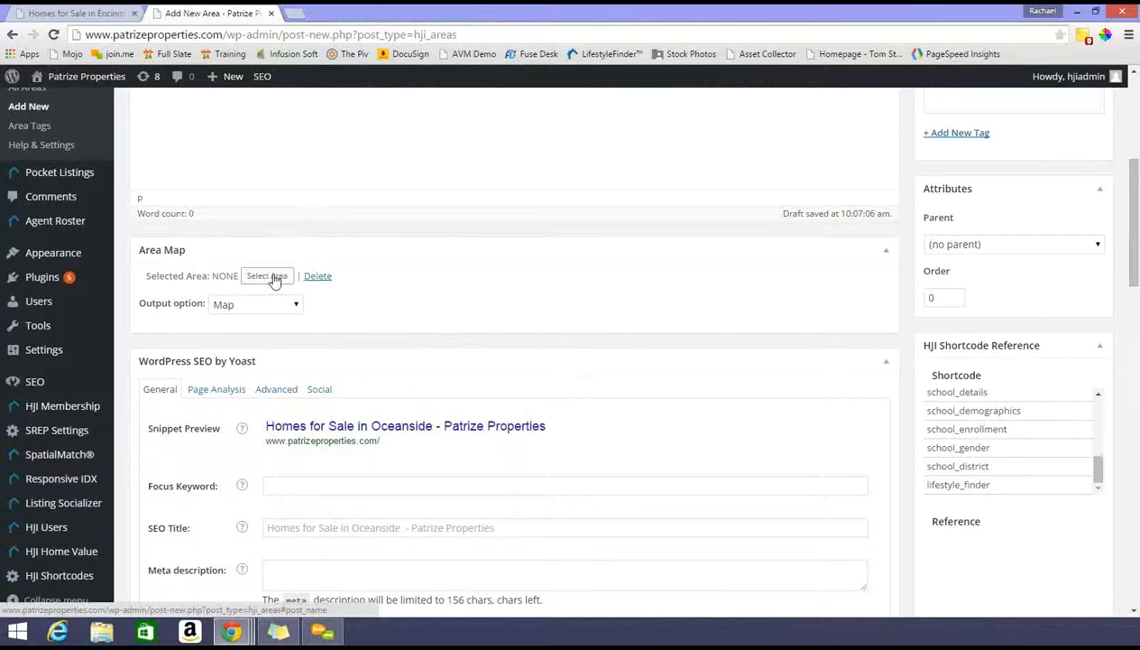
{"action": "left_click", "coordinate": [269, 276]}
{"action": "left_click", "coordinate": [205, 108]}
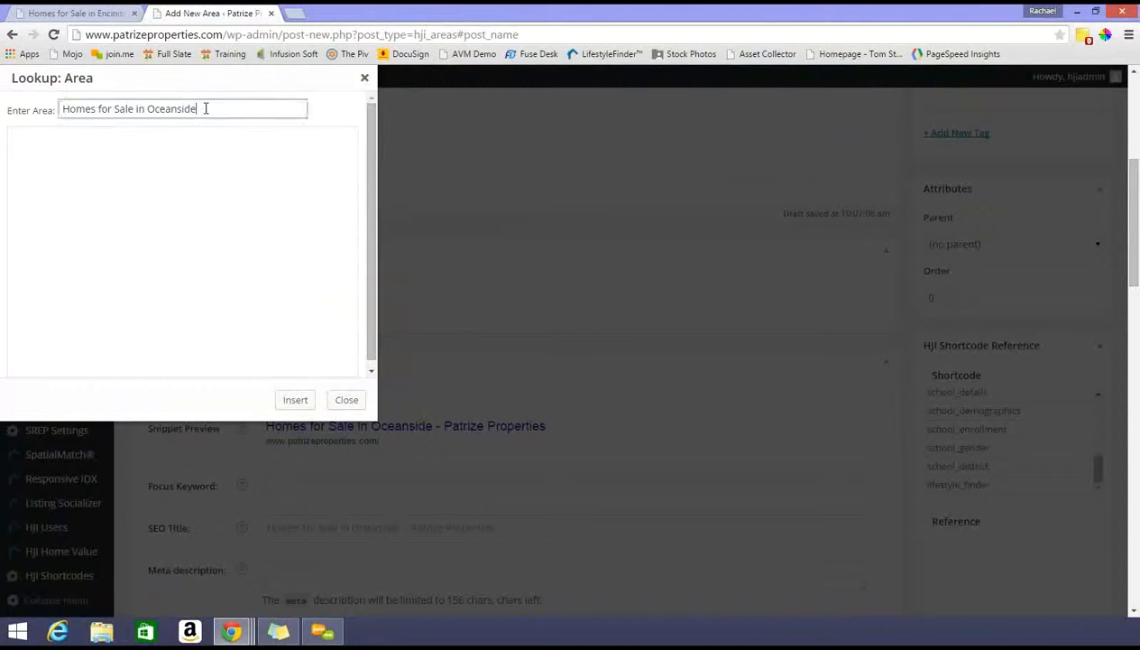
{"action": "key", "text": "shift+Right"}
{"action": "key", "text": "shift+Right"}
{"action": "key", "text": "shift+Right"}
{"action": "key", "text": "shift+Right"}
{"action": "key", "text": "shift+Right"}
{"action": "key", "text": "shift+Right"}
{"action": "key", "text": "shift+Right"}
{"action": "key", "text": "shift+Right"}
{"action": "key", "text": "shift+Right"}
{"action": "key", "text": "shift+Right"}
{"action": "key", "text": "shift+Right"}
{"action": "key", "text": "shift+Right"}
{"action": "key", "text": "shift+Right"}
{"action": "key", "text": "shift+Right"}
{"action": "key", "text": "shift+Right"}
{"action": "key", "text": "shift+Right"}
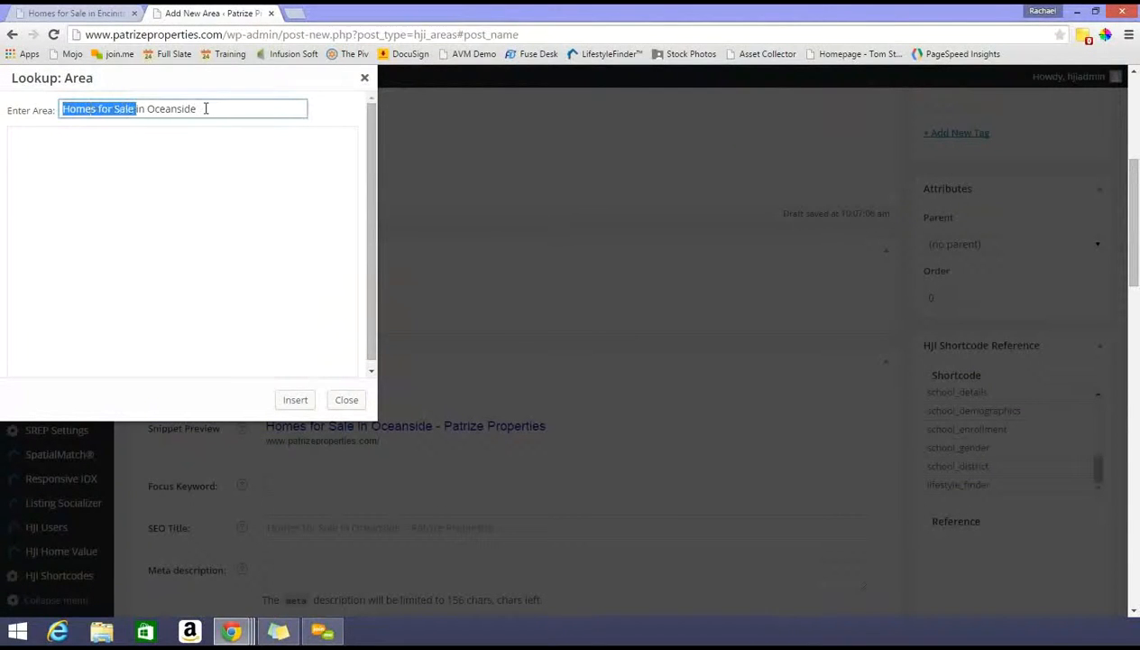
{"action": "key", "text": "BackSpace"}
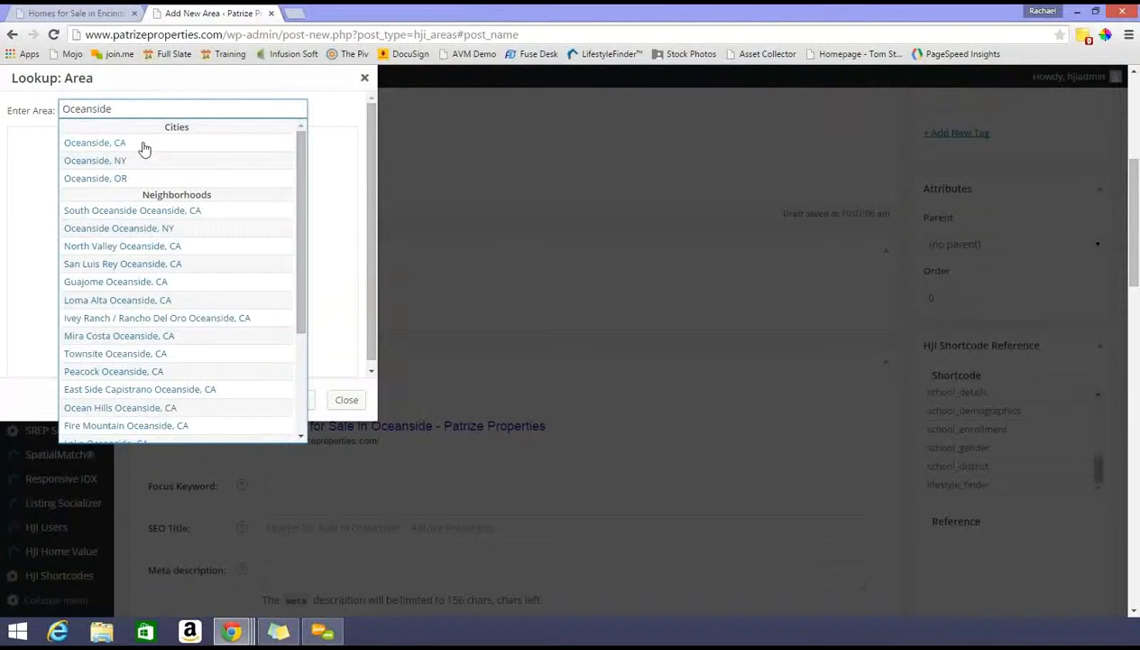
{"action": "left_click", "coordinate": [94, 142]}
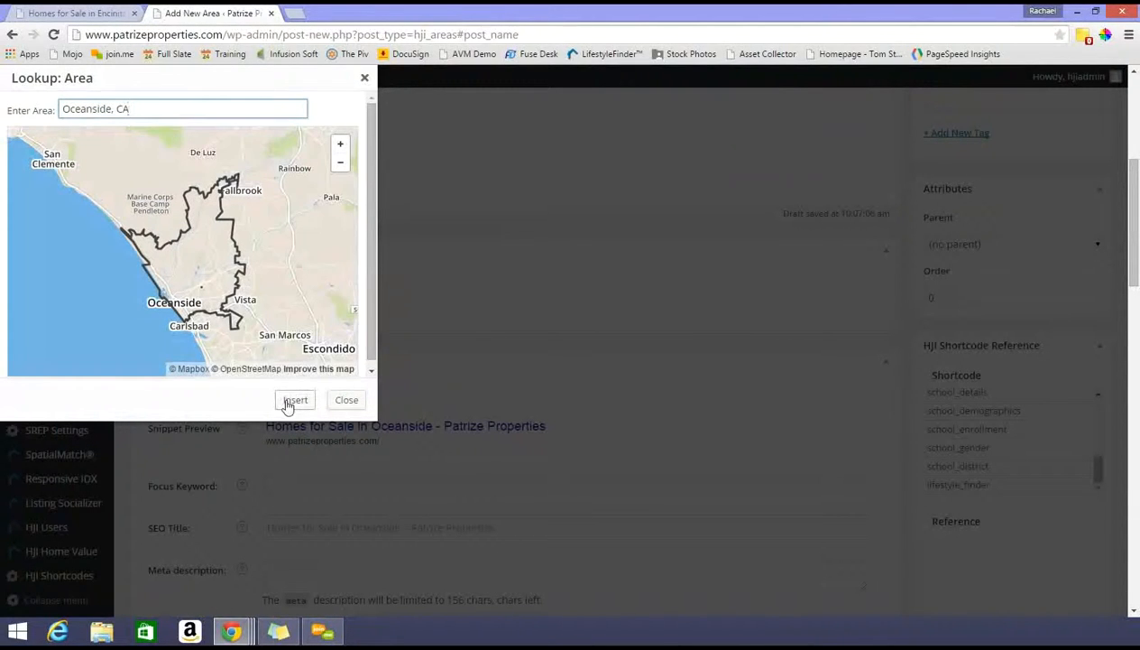
{"action": "left_click", "coordinate": [290, 402]}
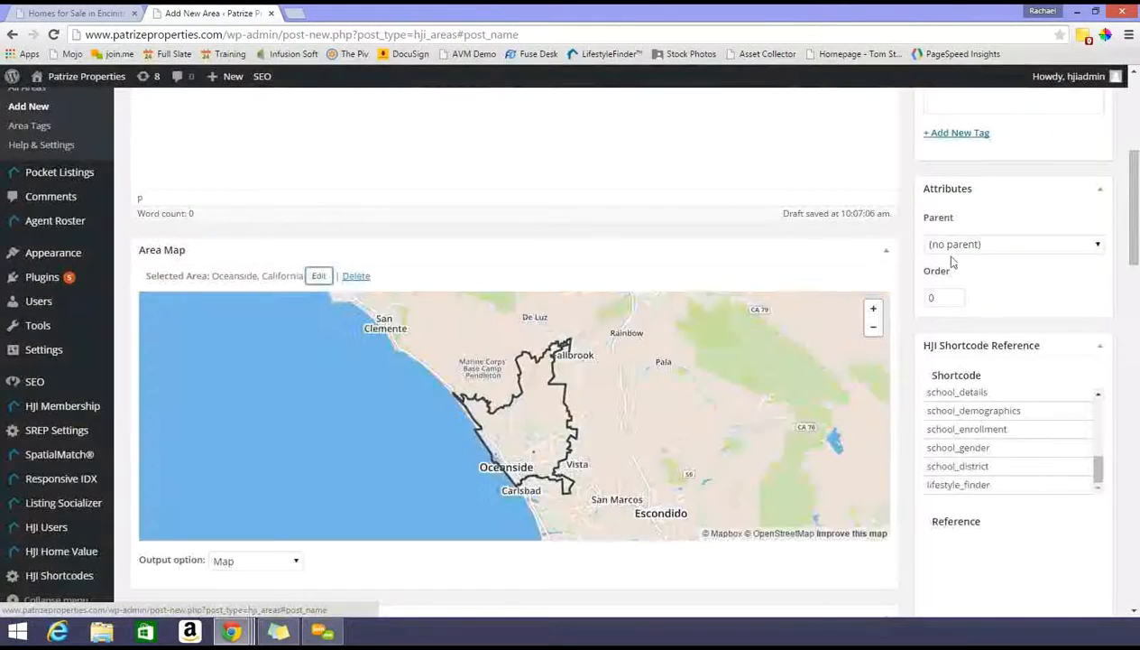
Name the new area's first three tabs "Overview", "Area Info" and "Map".
{"action": "scroll", "coordinate": [911, 250], "scroll_direction": "down", "scroll_amount": 4}
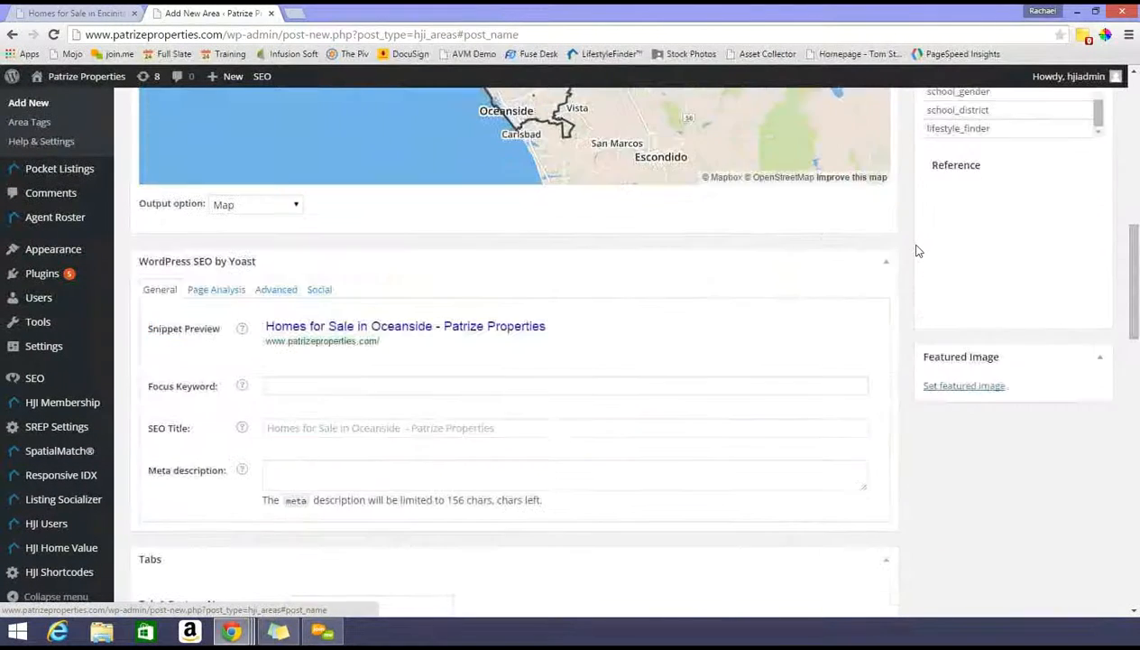
{"action": "scroll", "coordinate": [916, 251], "scroll_direction": "down", "scroll_amount": 3}
{"action": "scroll", "coordinate": [915, 249], "scroll_direction": "up", "scroll_amount": 2}
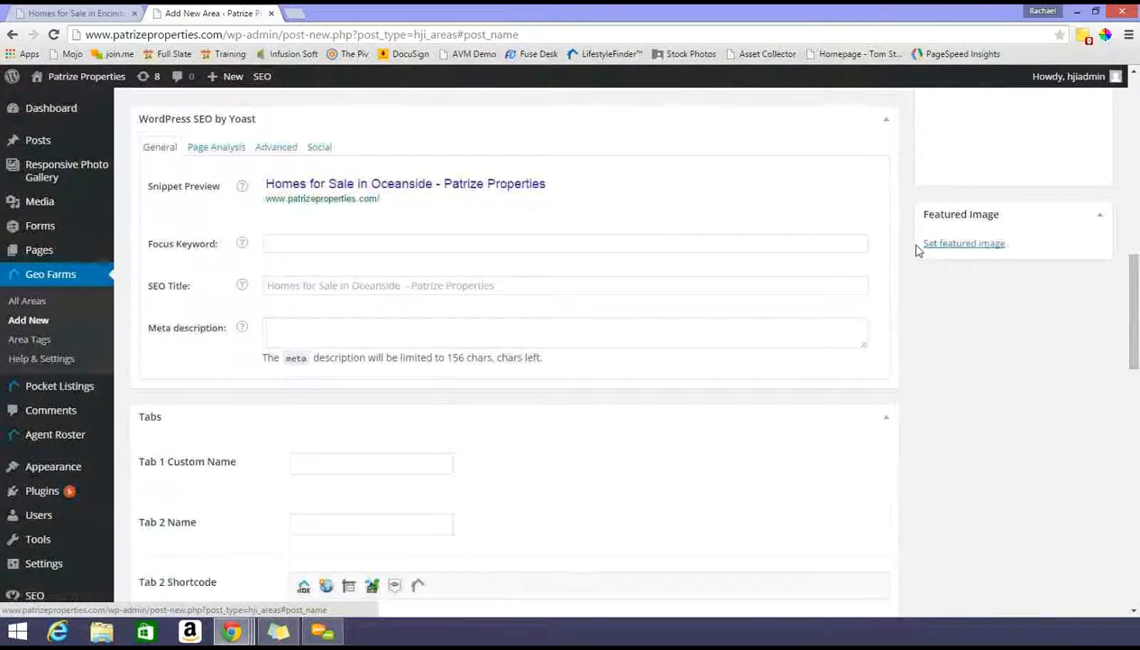
{"action": "scroll", "coordinate": [917, 249], "scroll_direction": "up", "scroll_amount": 1}
{"action": "scroll", "coordinate": [917, 251], "scroll_direction": "up", "scroll_amount": 1}
{"action": "scroll", "coordinate": [917, 251], "scroll_direction": "down", "scroll_amount": 1}
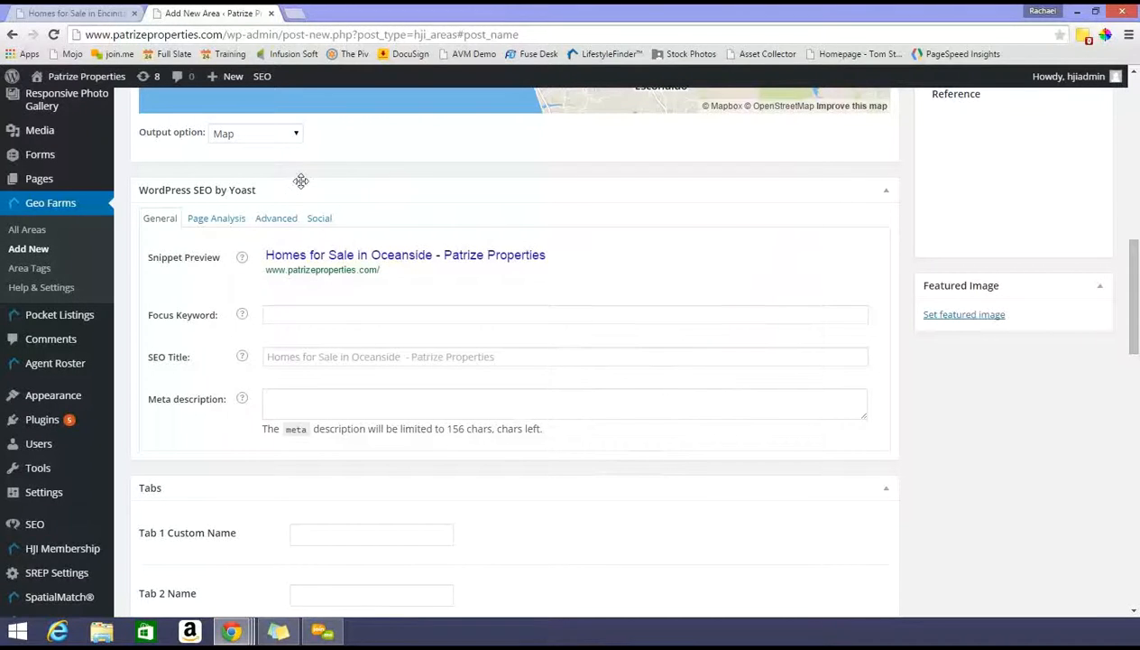
{"action": "scroll", "coordinate": [753, 399], "scroll_direction": "down", "scroll_amount": 4}
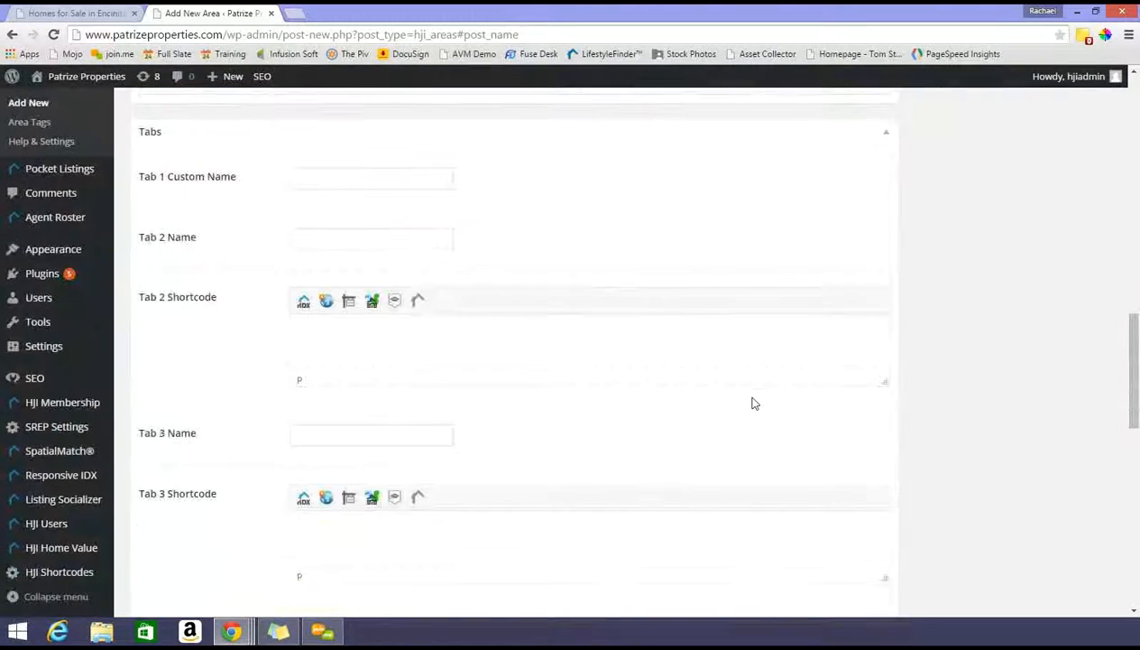
{"action": "left_click", "coordinate": [321, 174]}
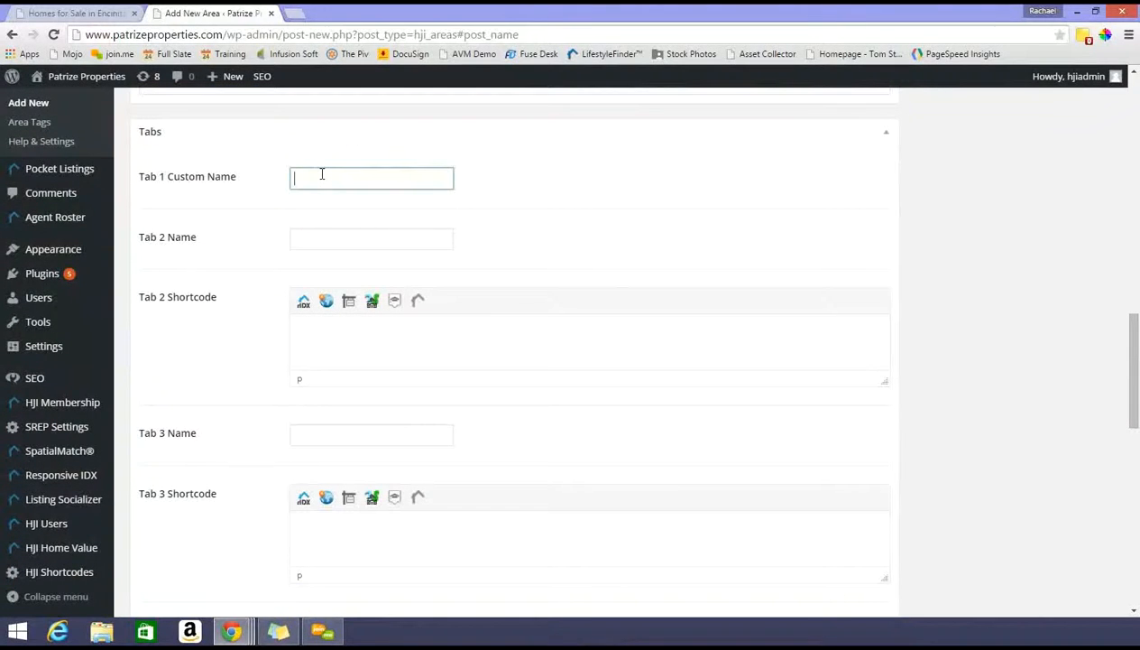
{"action": "type", "text": "Overview"}
{"action": "key", "text": "Tab"}
{"action": "type", "text": "A"}
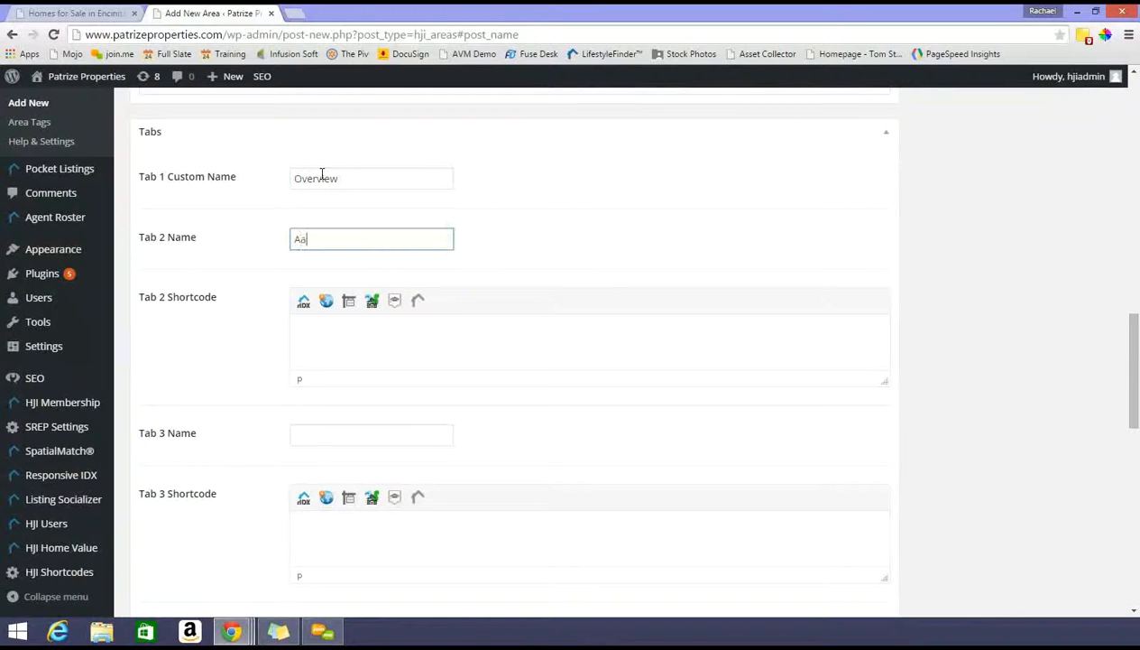
{"action": "type", "text": "rea Info"}
{"action": "key", "text": "Tab"}
{"action": "key", "text": "Tab"}
{"action": "key", "text": "Tab"}
{"action": "key", "text": "shift+Tab"}
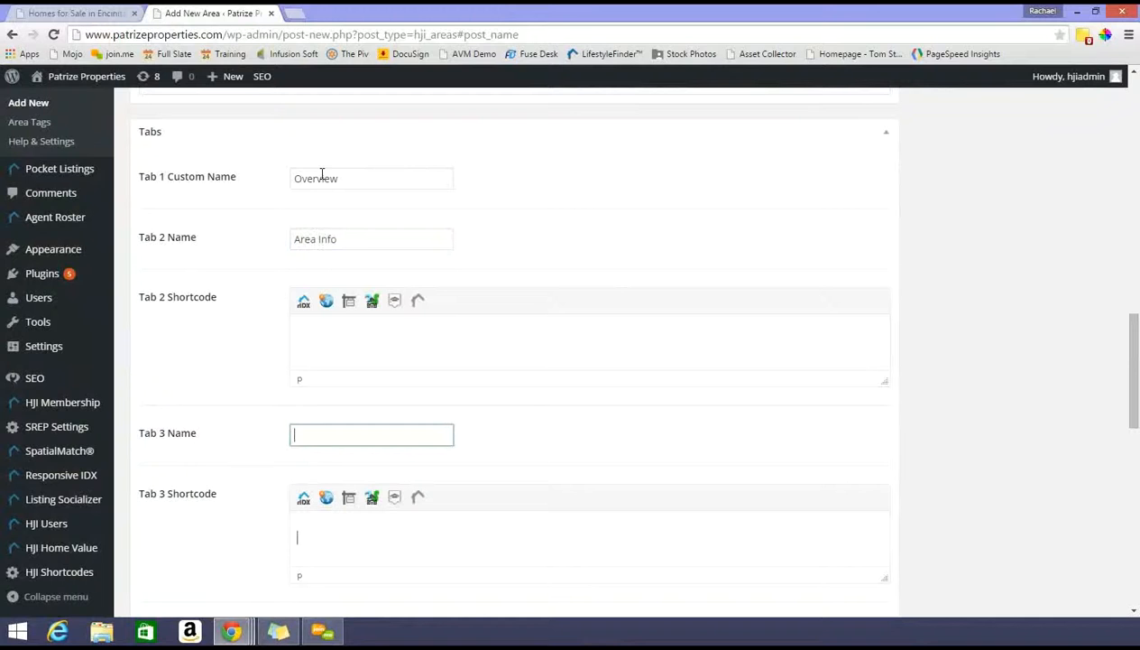
{"action": "type", "text": "Map"}
Compare the tab names with those on the Encinitas page, and review the new area's content body and Tabs section.
{"action": "left_click", "coordinate": [99, 15]}
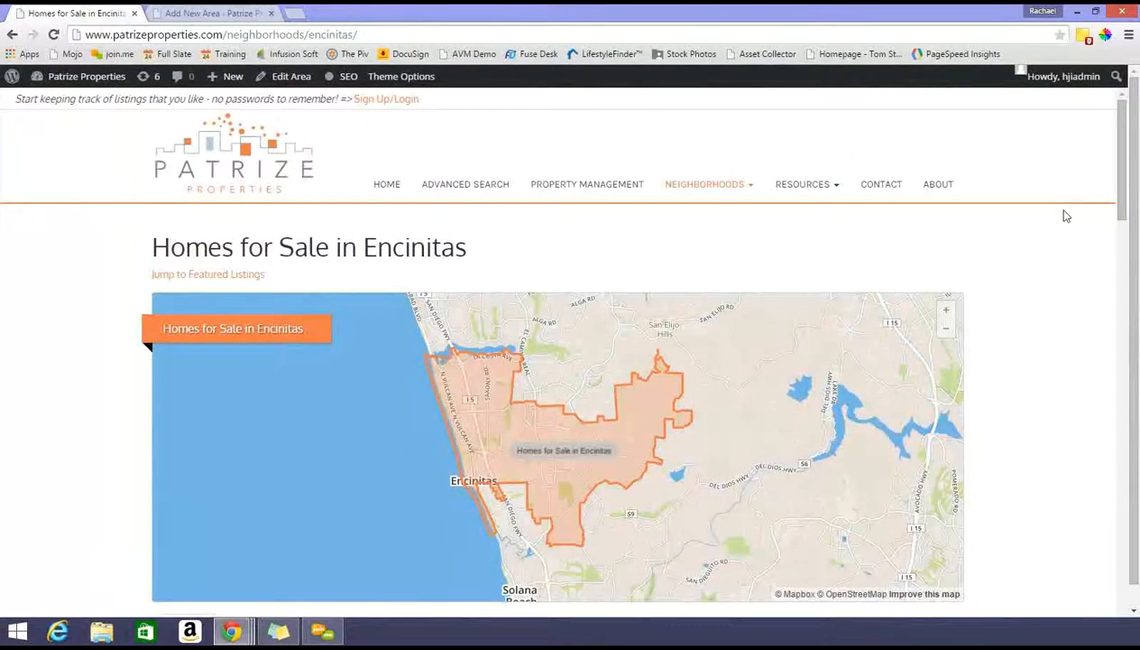
{"action": "scroll", "coordinate": [1066, 216], "scroll_direction": "down", "scroll_amount": 4}
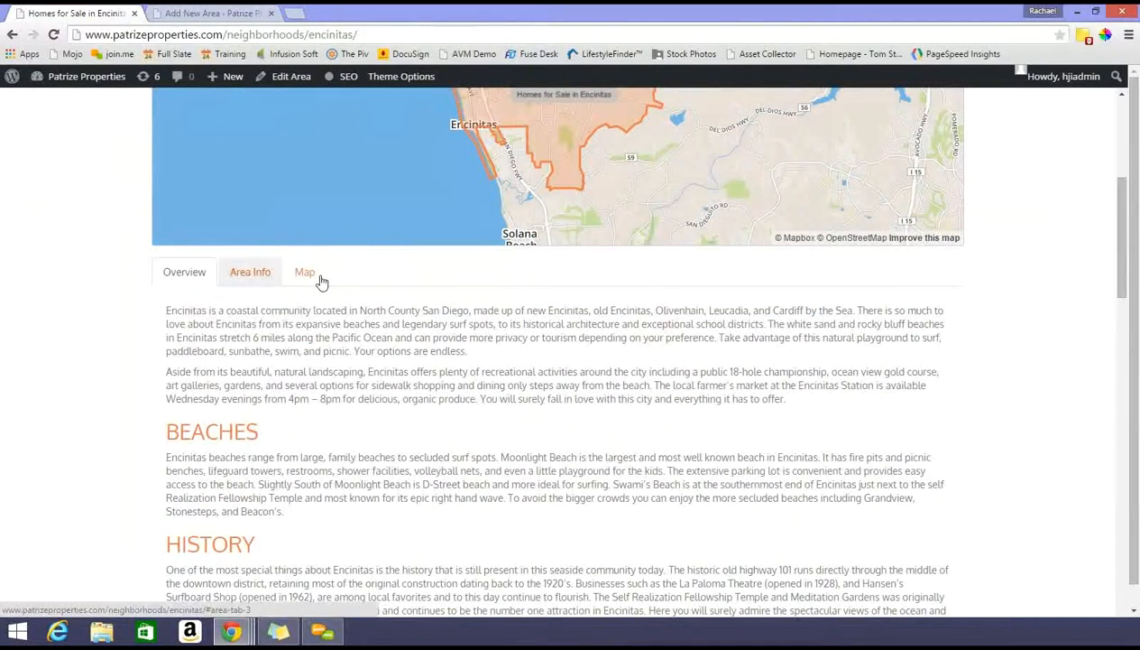
{"action": "left_click", "coordinate": [235, 12]}
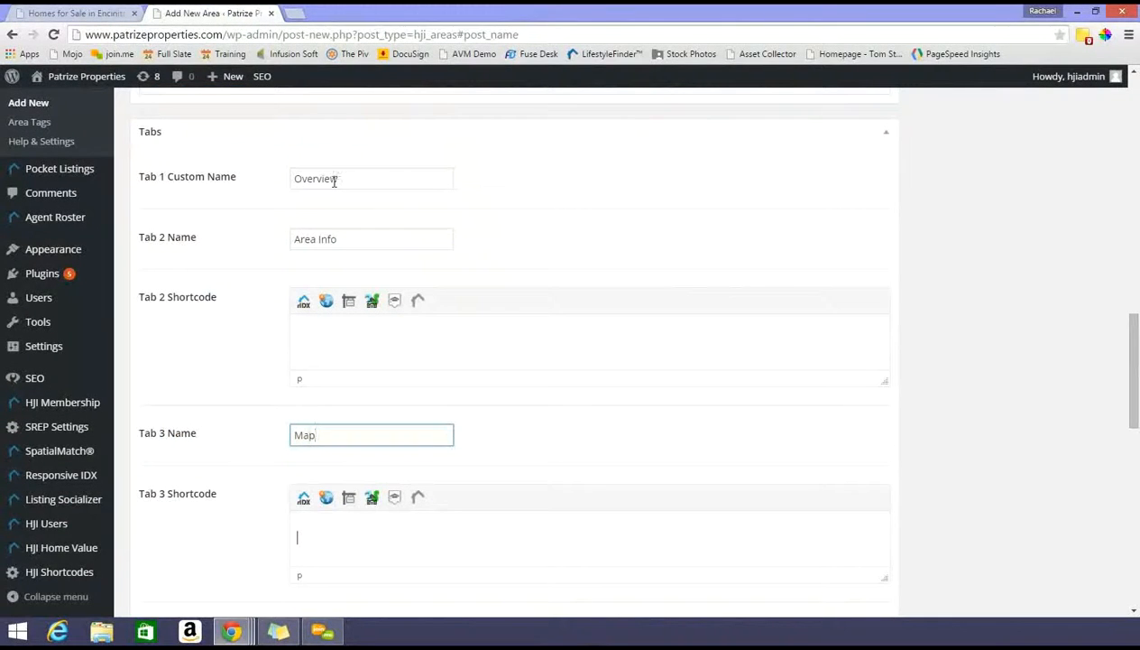
{"action": "scroll", "coordinate": [454, 206], "scroll_direction": "up", "scroll_amount": 2}
{"action": "scroll", "coordinate": [456, 200], "scroll_direction": "up", "scroll_amount": 4}
{"action": "scroll", "coordinate": [462, 200], "scroll_direction": "up", "scroll_amount": 5}
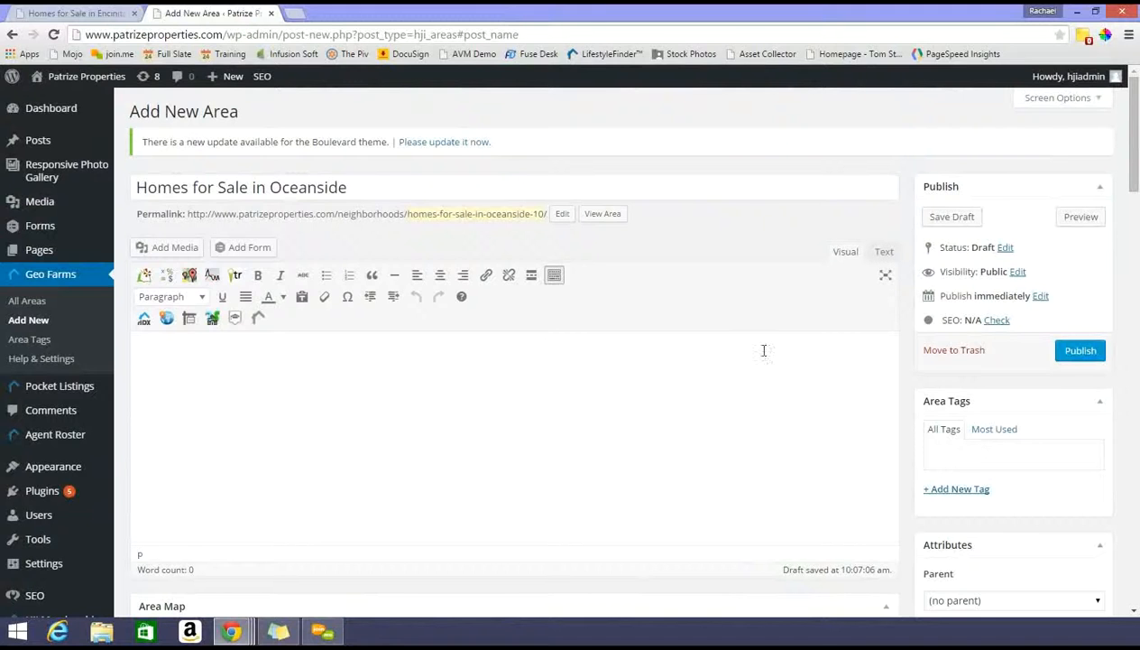
{"action": "scroll", "coordinate": [760, 350], "scroll_direction": "down", "scroll_amount": 10}
{"action": "scroll", "coordinate": [761, 350], "scroll_direction": "down", "scroll_amount": 4}
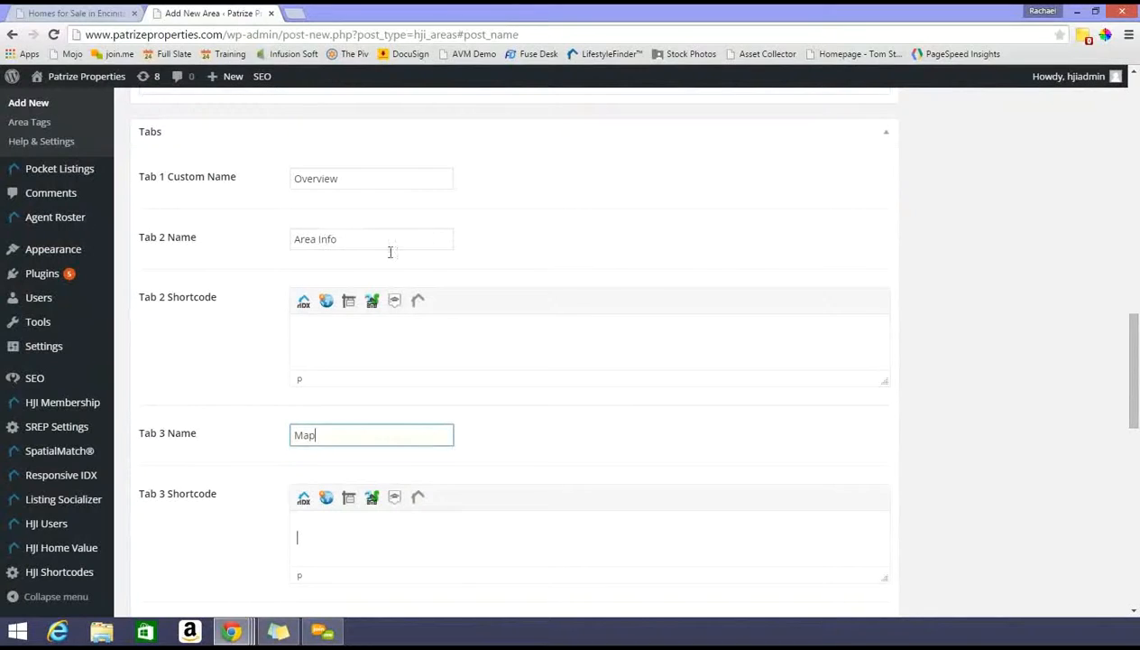
Insert a lifestyle_finder shortcode as the Tab 2 Shortcode with bookmark "/areas/overview/city%3AOCEANSIDE-CA" and width "100%", and select the whole shortcode.
{"action": "left_click", "coordinate": [365, 343]}
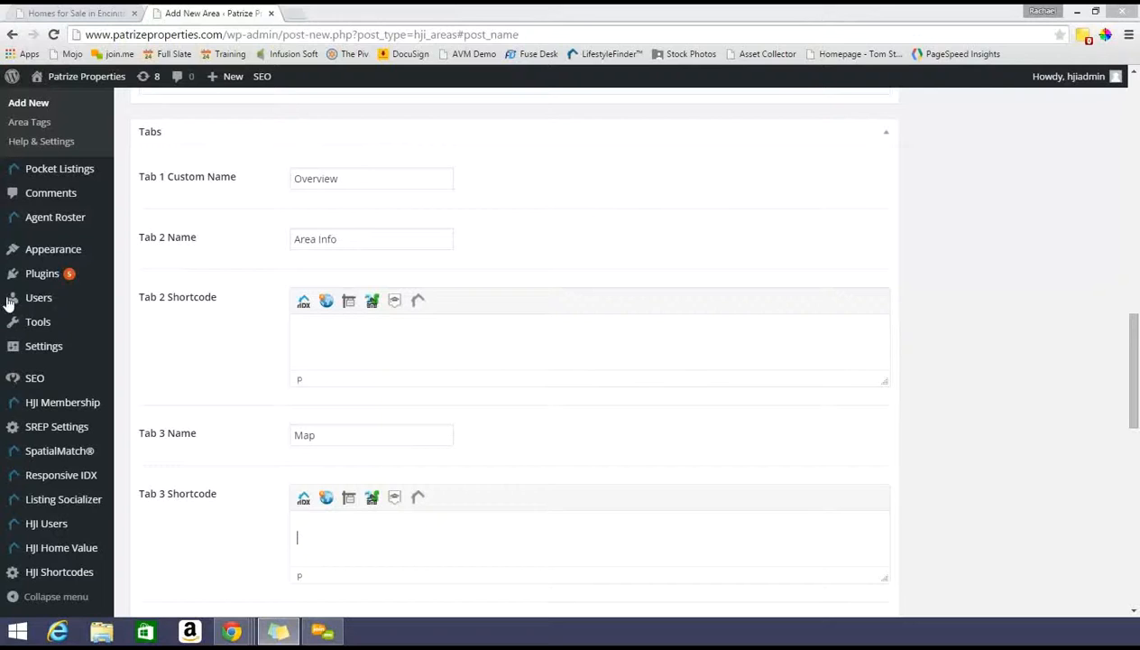
{"action": "left_click", "coordinate": [407, 336]}
{"action": "type", "text": "[lifestyle_finder bookmark=\"/areas/overview/city%3ACARDIFF%20BY%20THE%20SEA-CA\" width=\"100%\"]"}
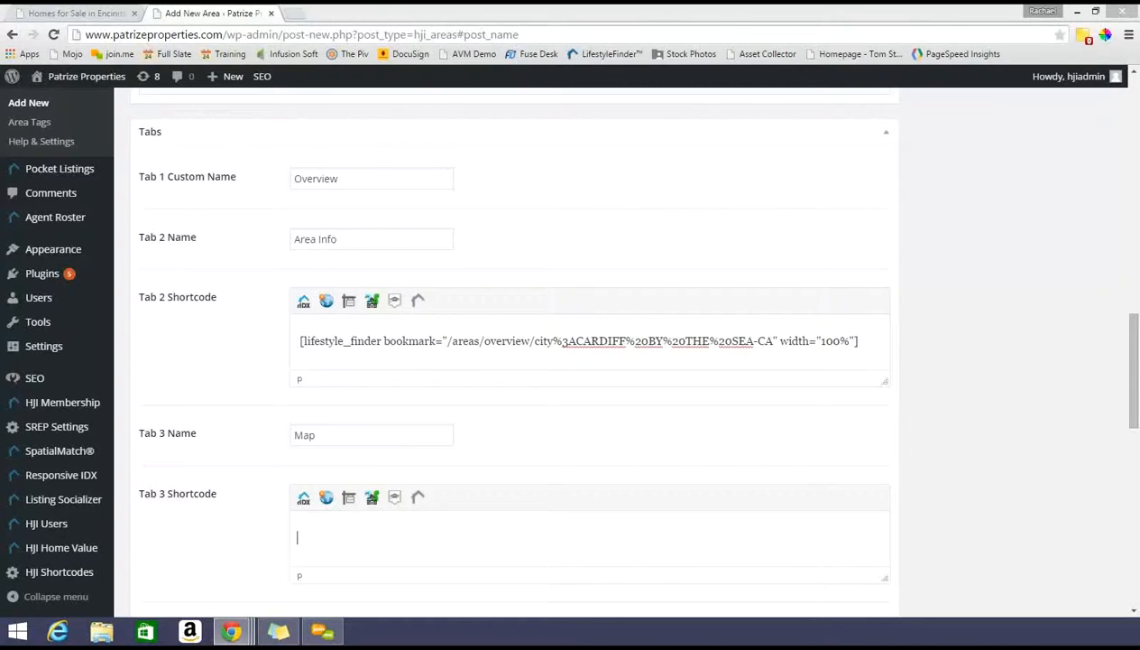
{"action": "left_click_drag", "start_coordinate": [772, 341], "coordinate": [448, 340]}
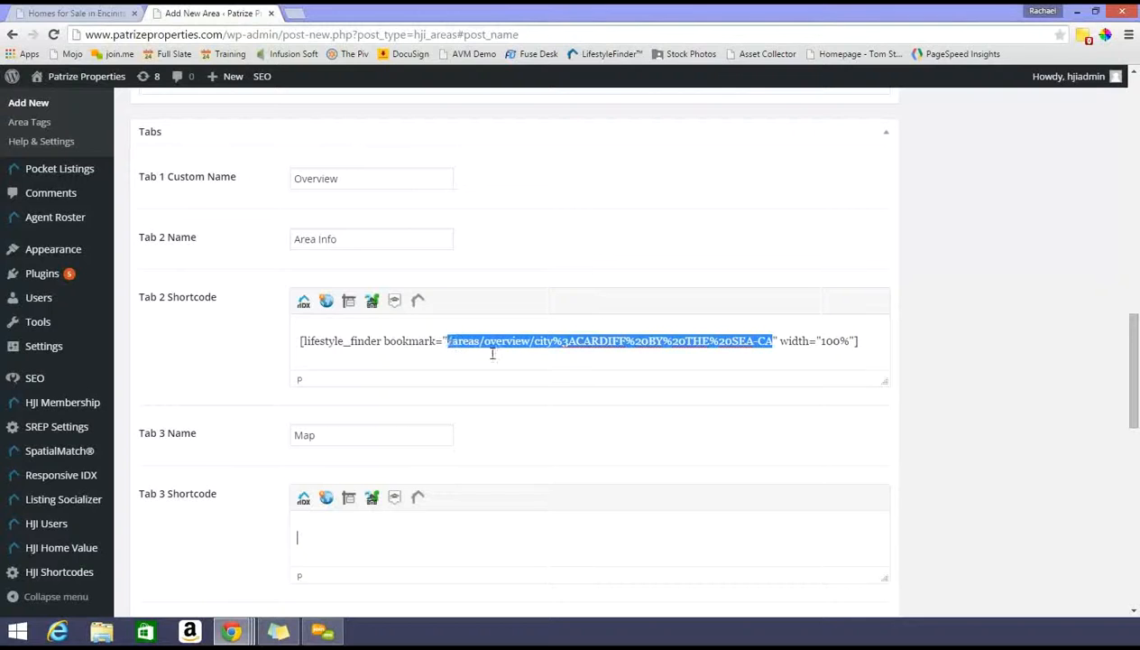
{"action": "type", "text": "/areas/overview/city%3AOCEANSIDE-CA"}
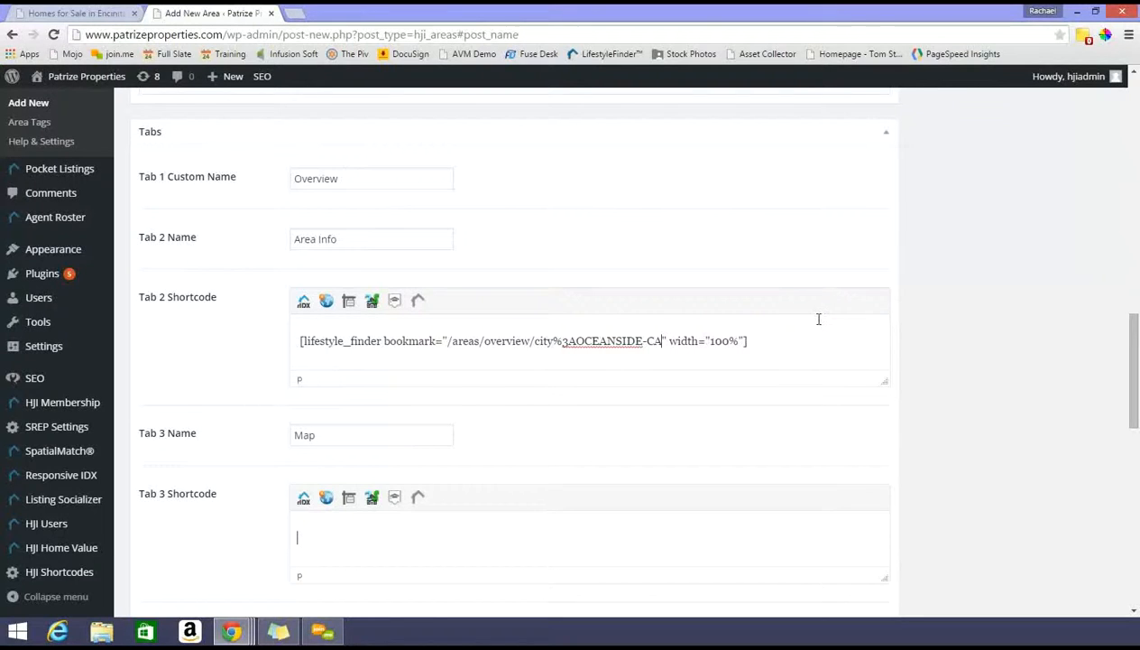
{"action": "scroll", "coordinate": [812, 321], "scroll_direction": "down", "scroll_amount": 1}
{"action": "left_click_drag", "start_coordinate": [780, 268], "coordinate": [10, 246]}
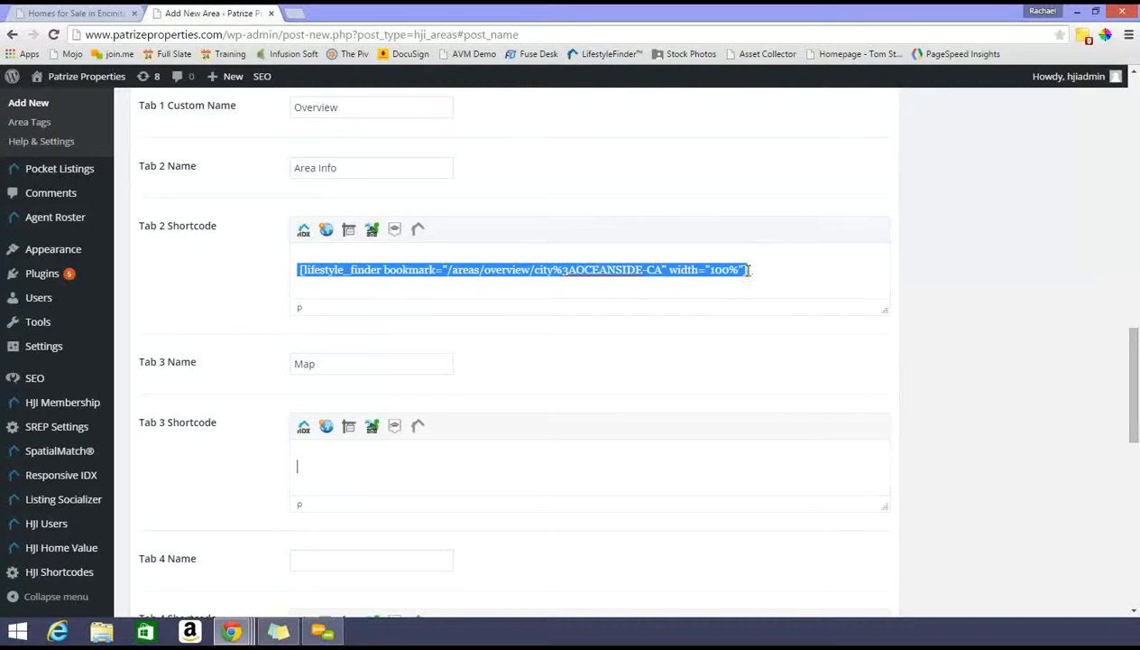
Insert the Oceanside SpatialMatch map as an embedded map in the Tab 3 Shortcode, with width 100% and height 650 pixels.
{"action": "left_click", "coordinate": [397, 457]}
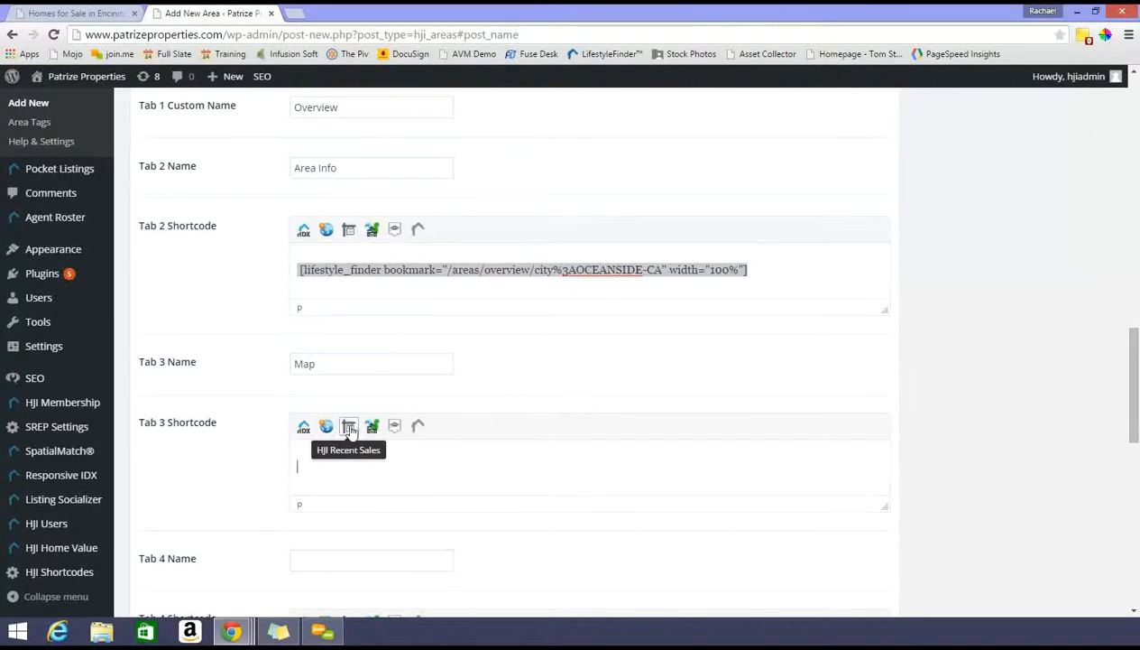
{"action": "left_click", "coordinate": [419, 426]}
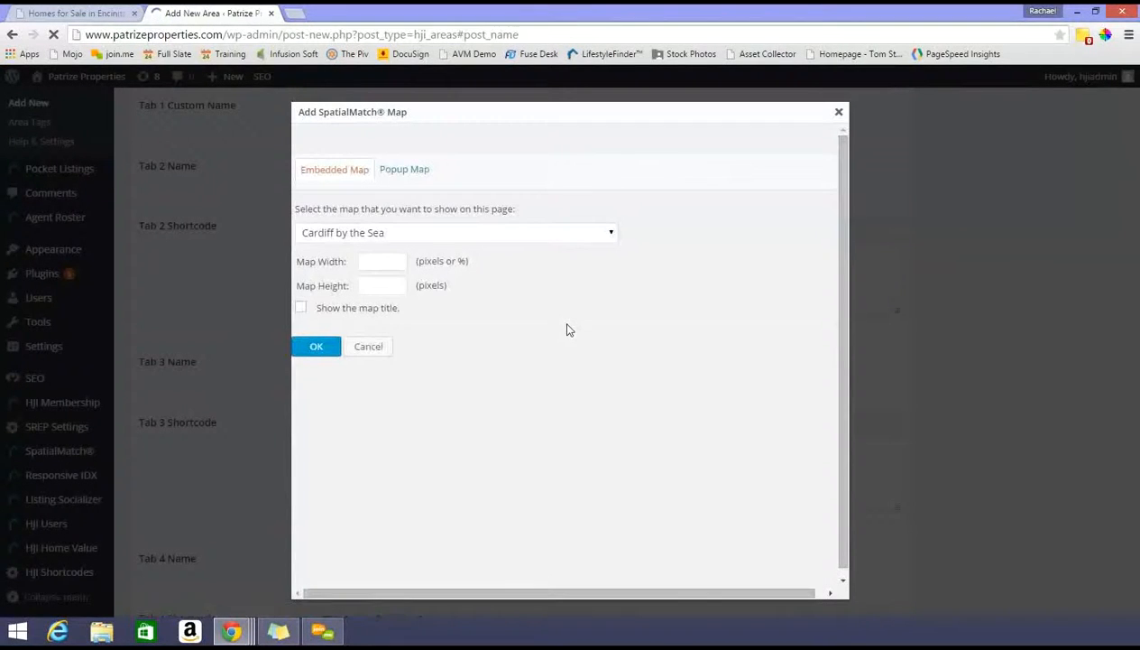
{"action": "left_click", "coordinate": [506, 237]}
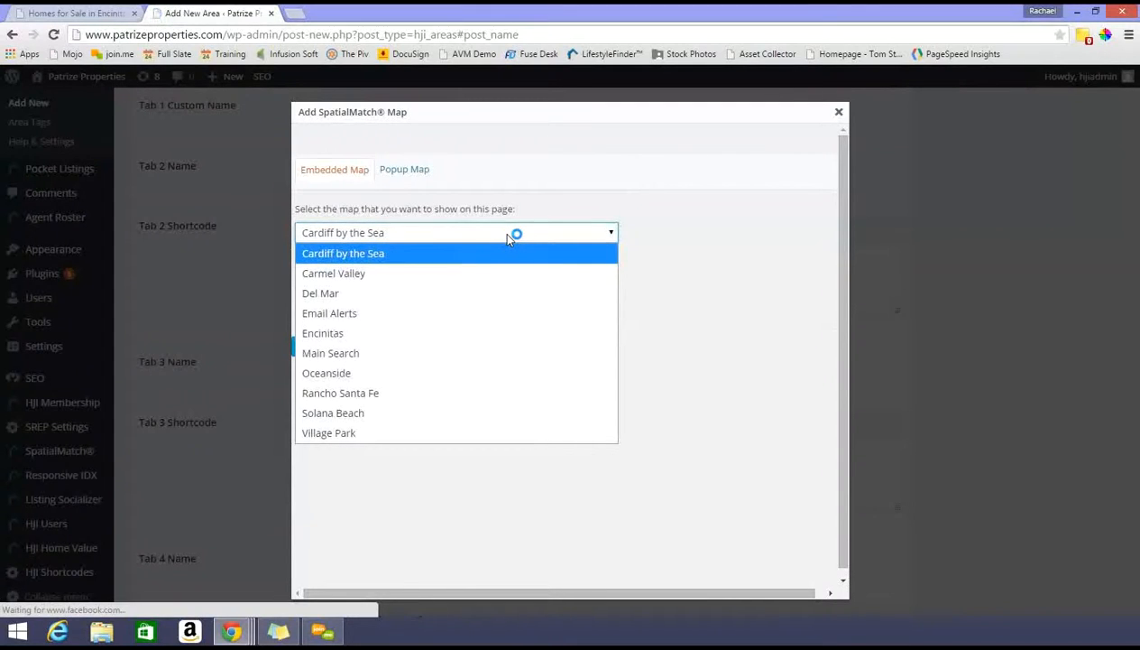
{"action": "left_click", "coordinate": [374, 373]}
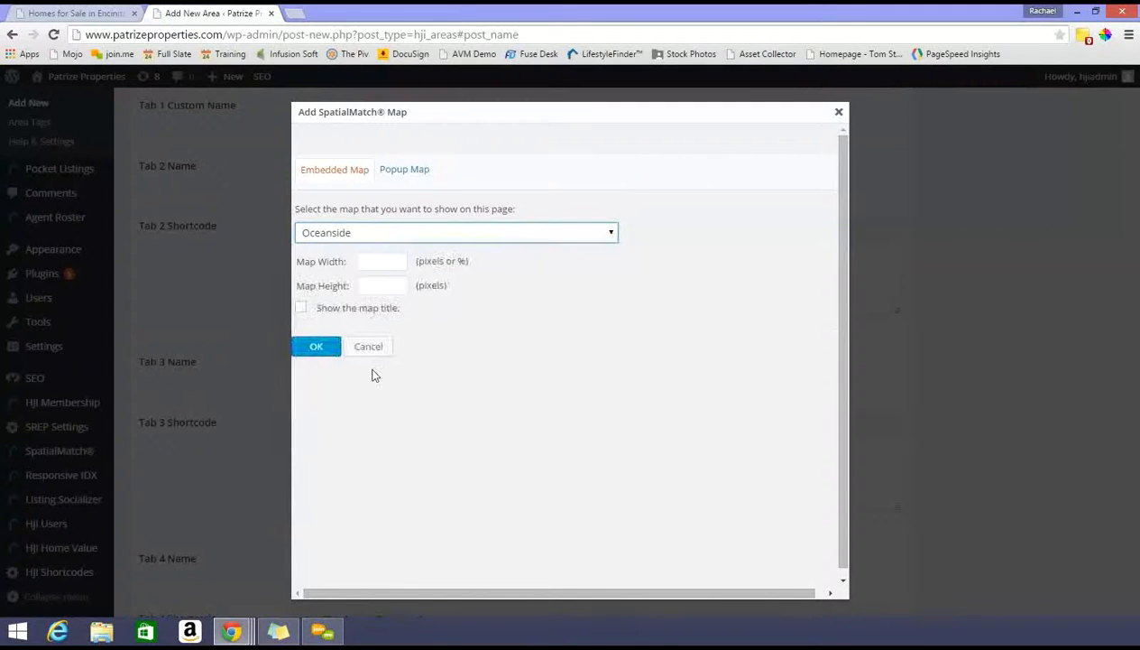
{"action": "left_click", "coordinate": [397, 260]}
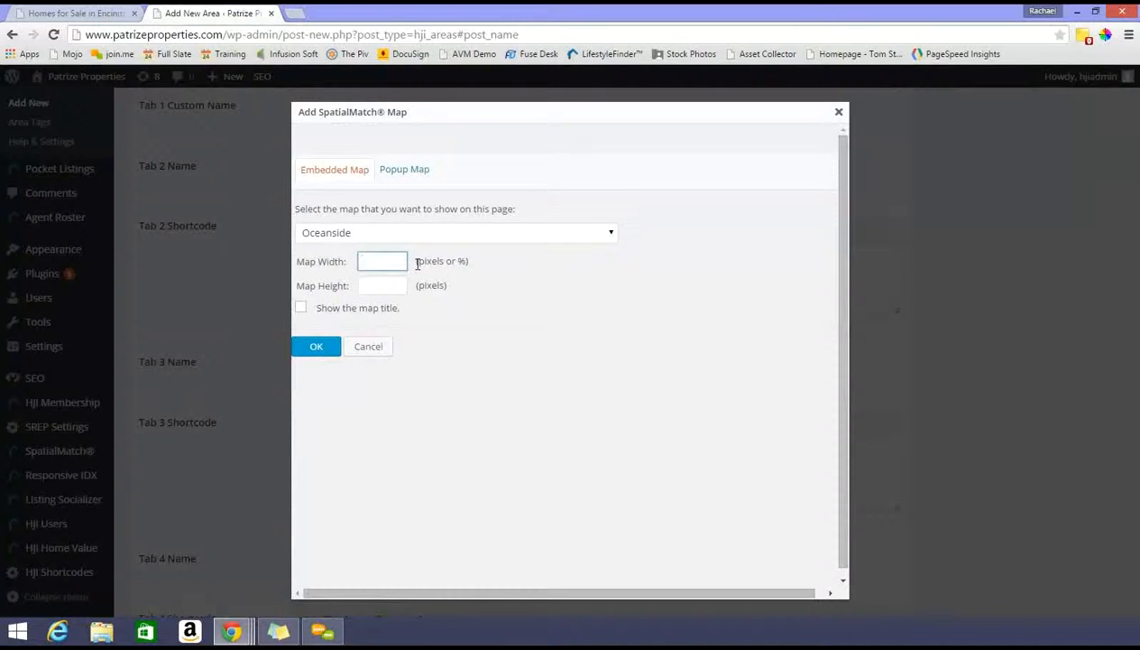
{"action": "type", "text": "100%"}
{"action": "left_click_drag", "start_coordinate": [457, 262], "coordinate": [466, 261]}
{"action": "left_click", "coordinate": [388, 286]}
{"action": "type", "text": "650"}
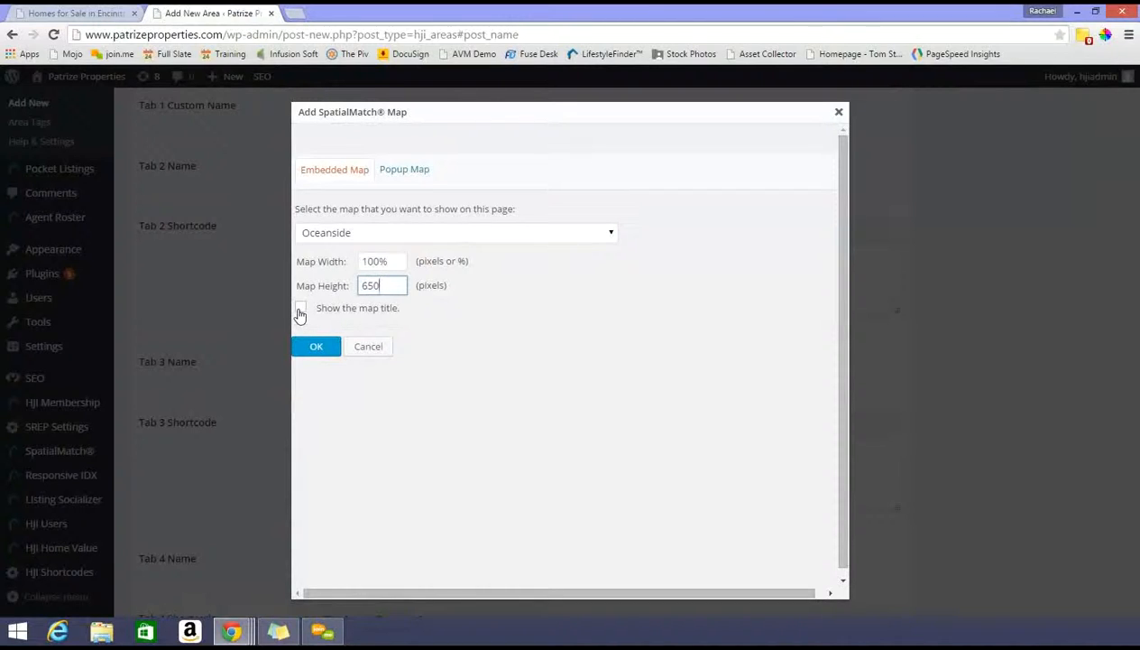
{"action": "left_click", "coordinate": [317, 349]}
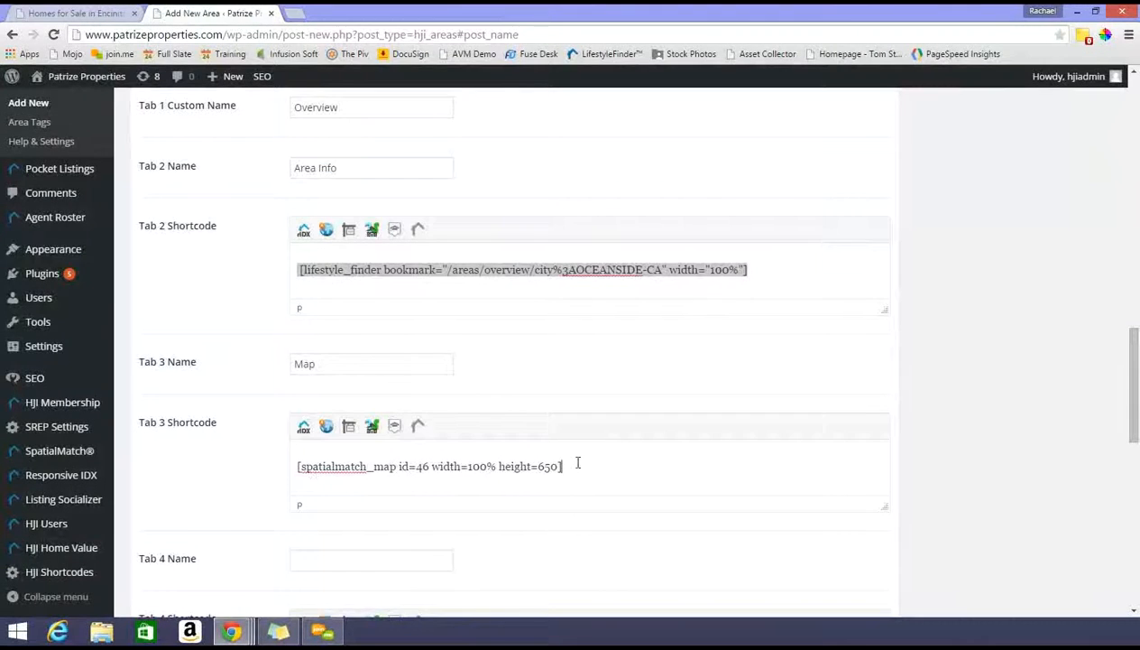
Name the new area's fourth tab "Recent Sales".
{"action": "scroll", "coordinate": [657, 441], "scroll_direction": "down", "scroll_amount": 2}
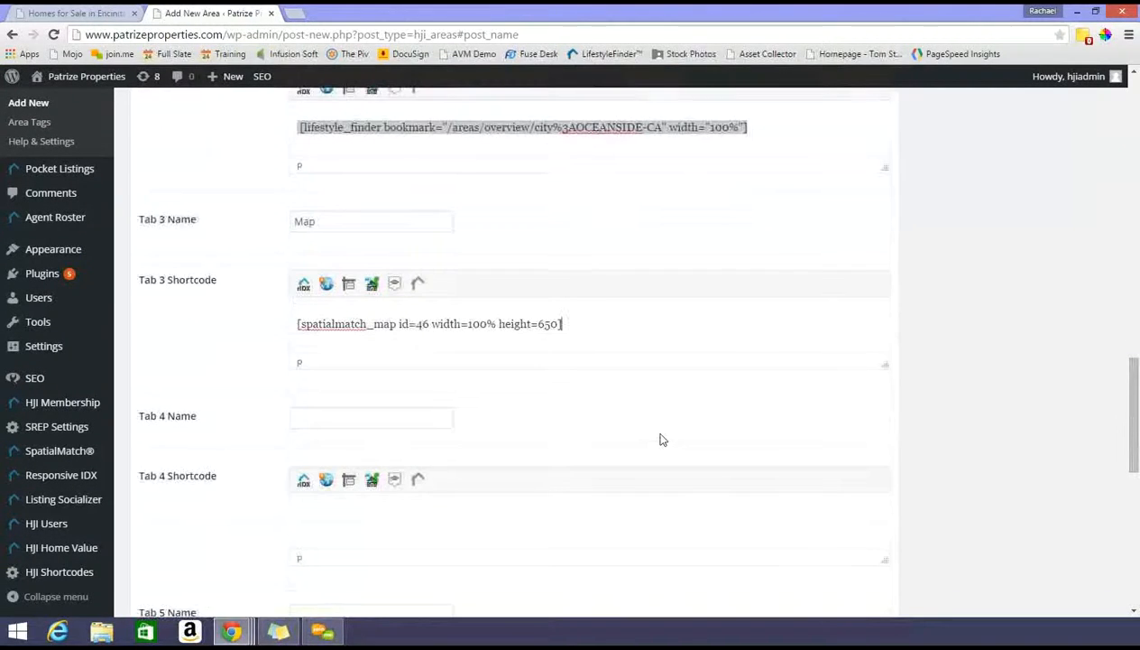
{"action": "scroll", "coordinate": [661, 439], "scroll_direction": "down", "scroll_amount": 3}
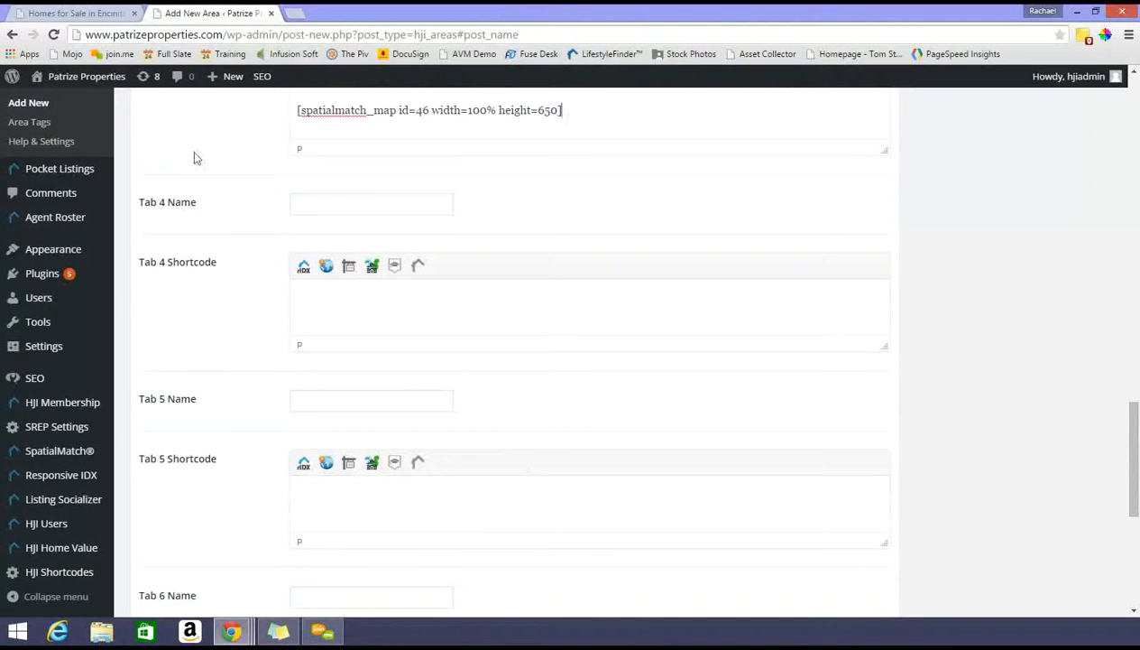
{"action": "left_click", "coordinate": [332, 196]}
{"action": "type", "text": "Re"}
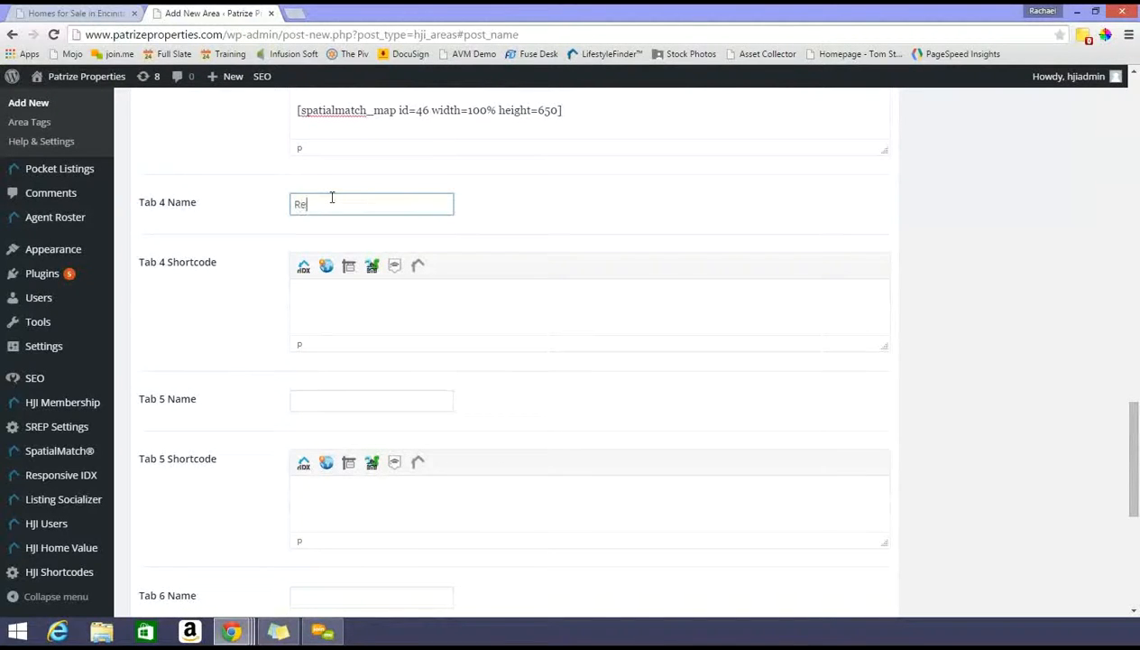
{"action": "type", "text": "cent Sales"}
Start an HJI Recent Sales shortcode for Tab 4 and set its location to the place Oceanside, CA.
{"action": "left_click", "coordinate": [348, 267]}
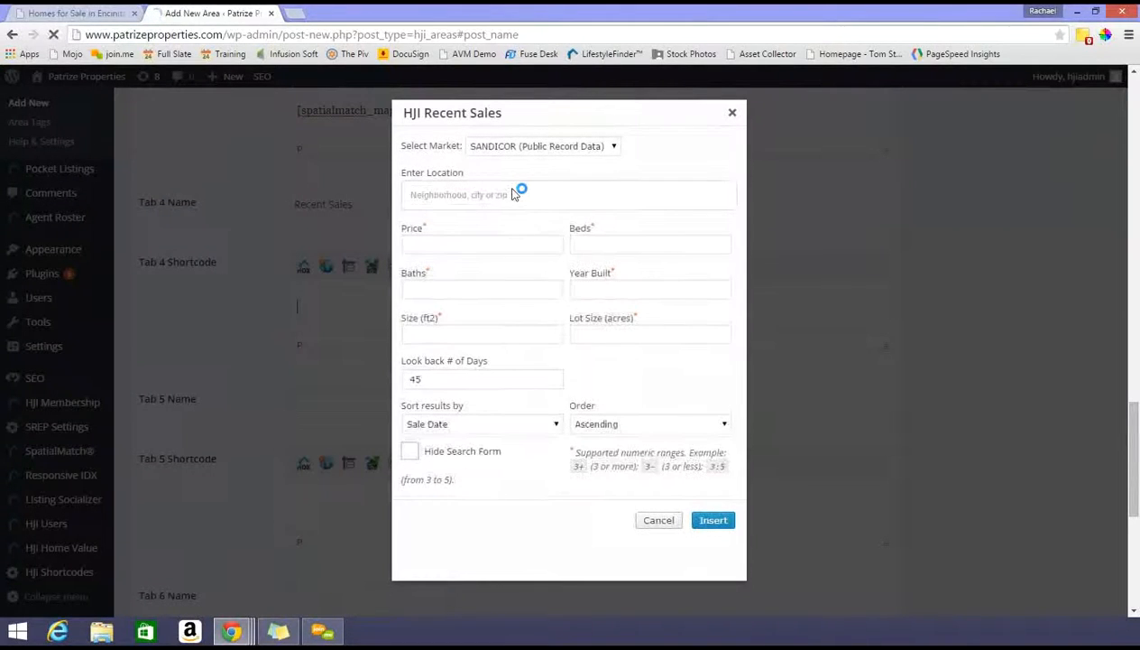
{"action": "left_click", "coordinate": [487, 193]}
{"action": "type", "text": "Ocean"}
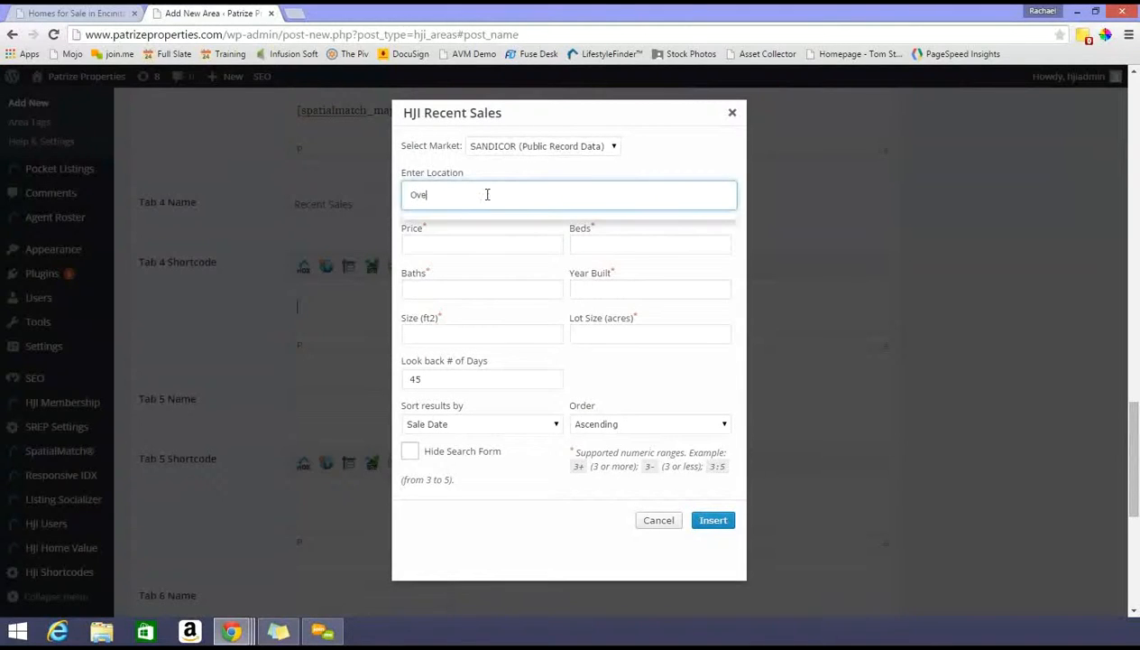
{"action": "key", "text": "BackSpace"}
{"action": "key", "text": "BackSpace"}
{"action": "key", "text": "BackSpace"}
{"action": "key", "text": "BackSpace"}
{"action": "type", "text": "ceanside"}
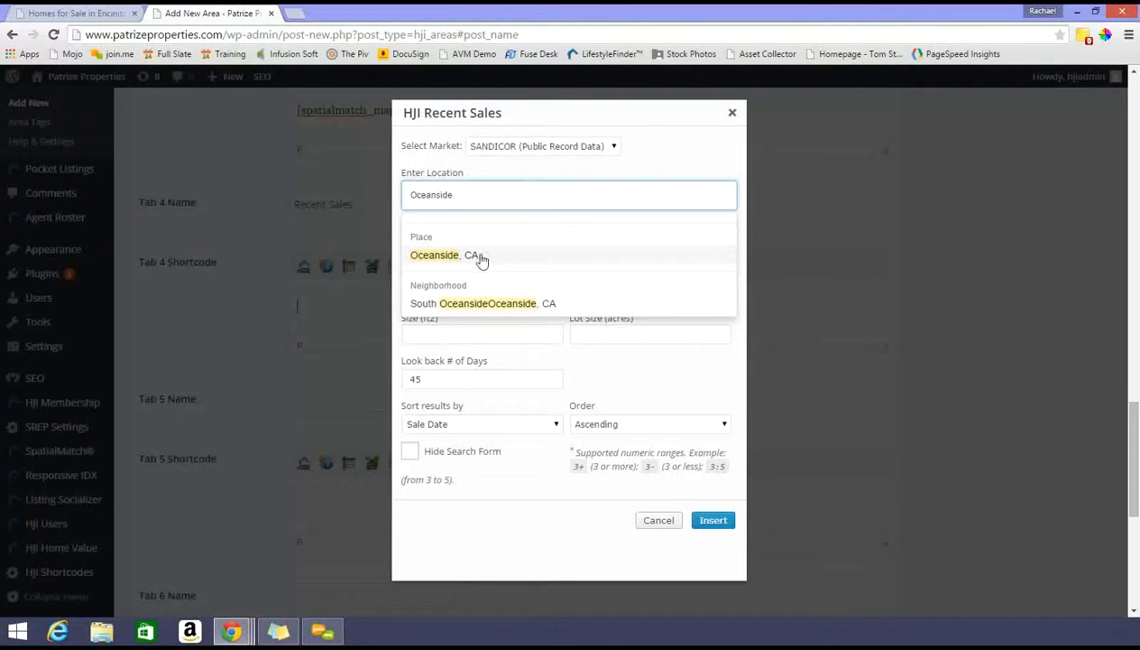
{"action": "left_click", "coordinate": [476, 257]}
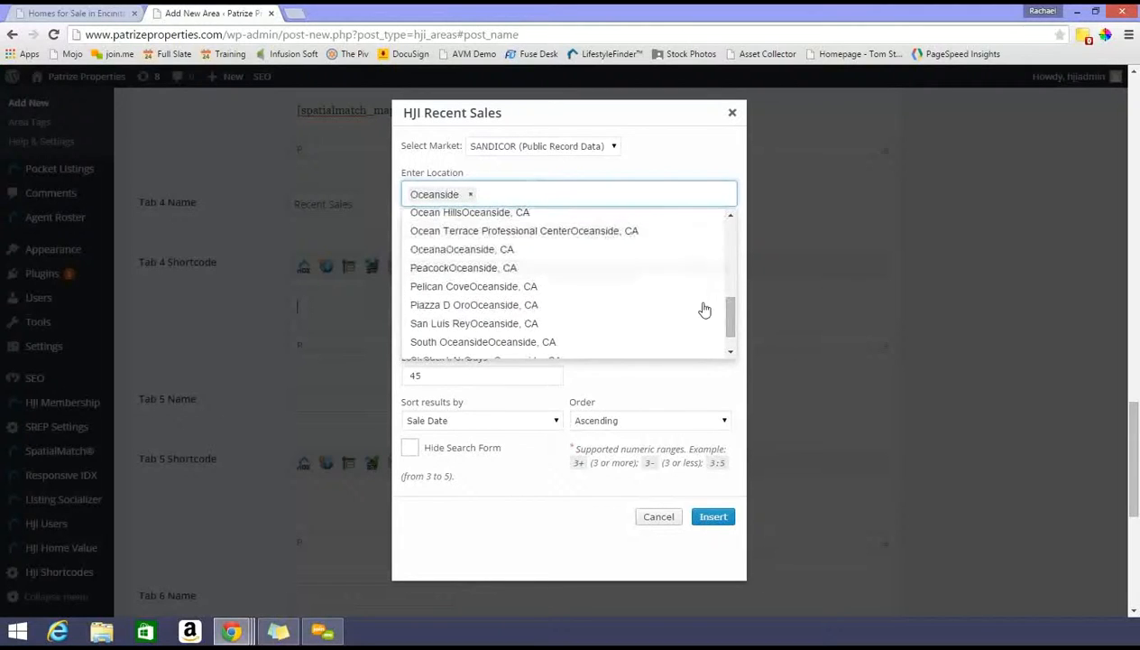
{"action": "scroll", "coordinate": [733, 313], "scroll_direction": "up", "scroll_amount": 1}
{"action": "left_click_drag", "start_coordinate": [735, 313], "coordinate": [722, 240]}
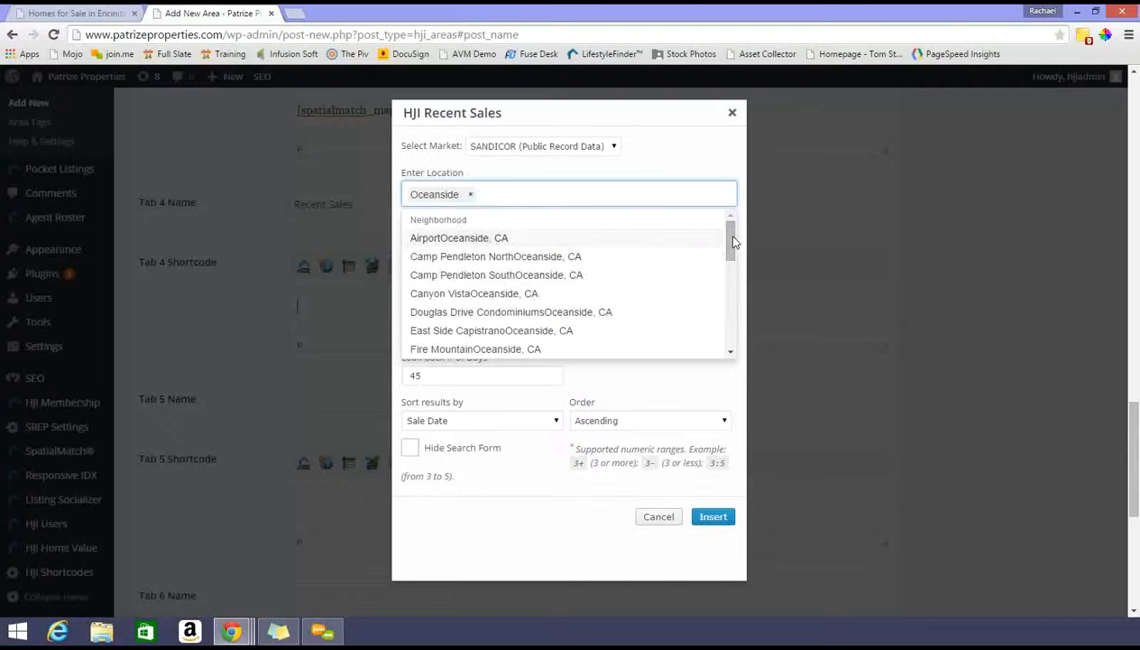
{"action": "left_click_drag", "start_coordinate": [734, 242], "coordinate": [738, 341]}
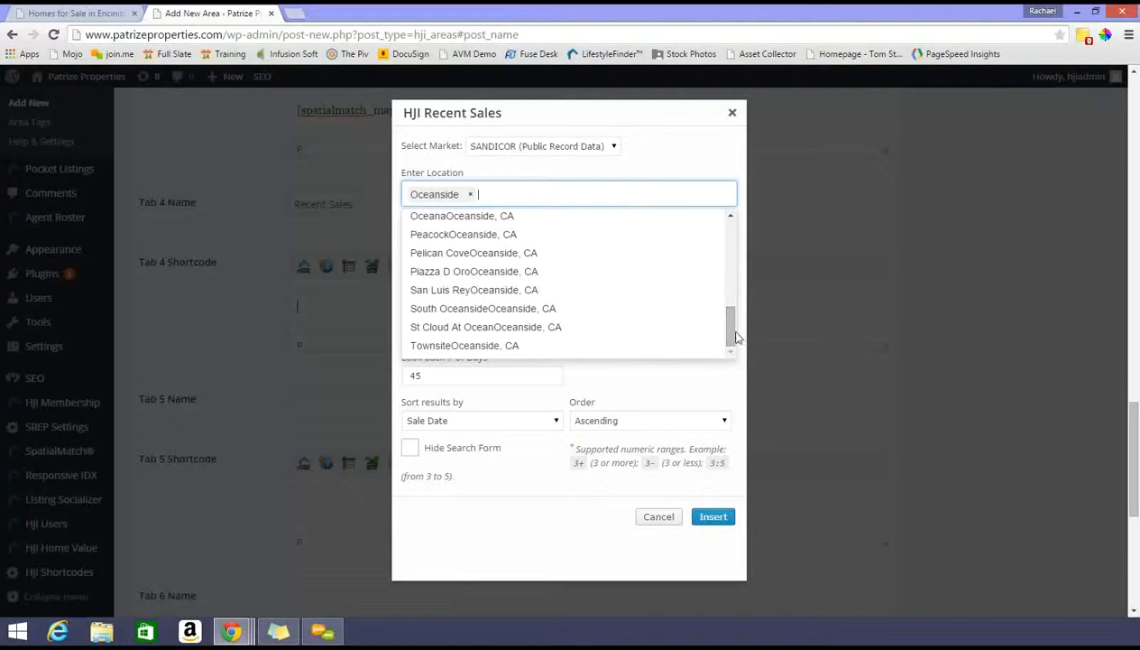
{"action": "left_click", "coordinate": [643, 388]}
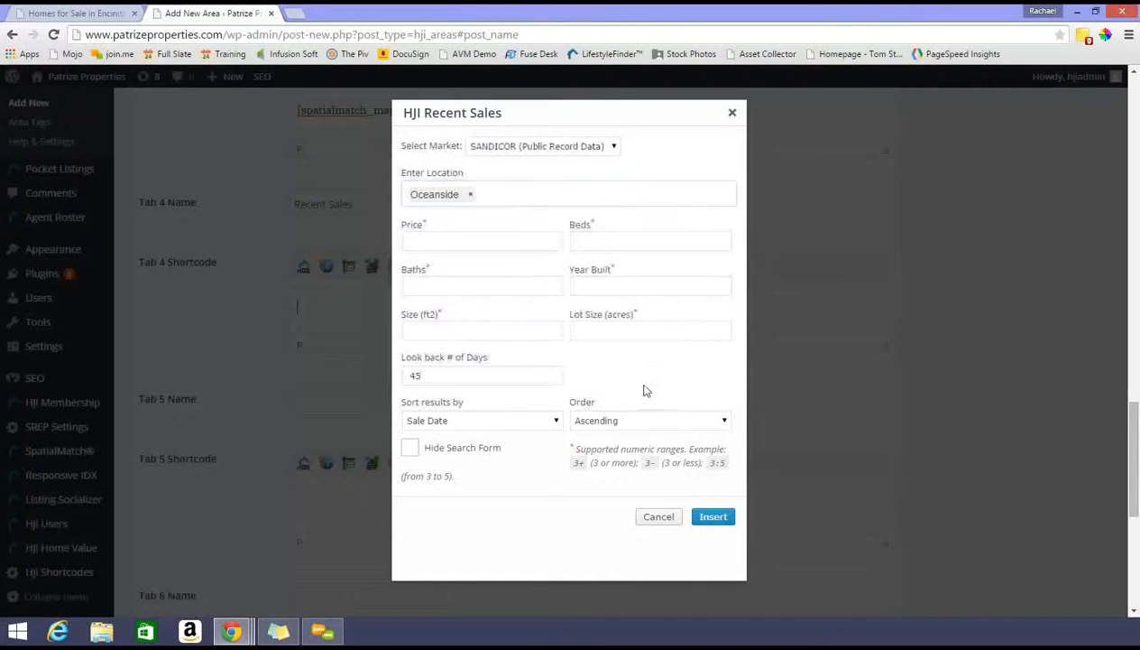
Set the recent sales order to Descending and insert the shortcode with the 45-day look-back, sorted by sale date.
{"action": "left_click", "coordinate": [457, 376]}
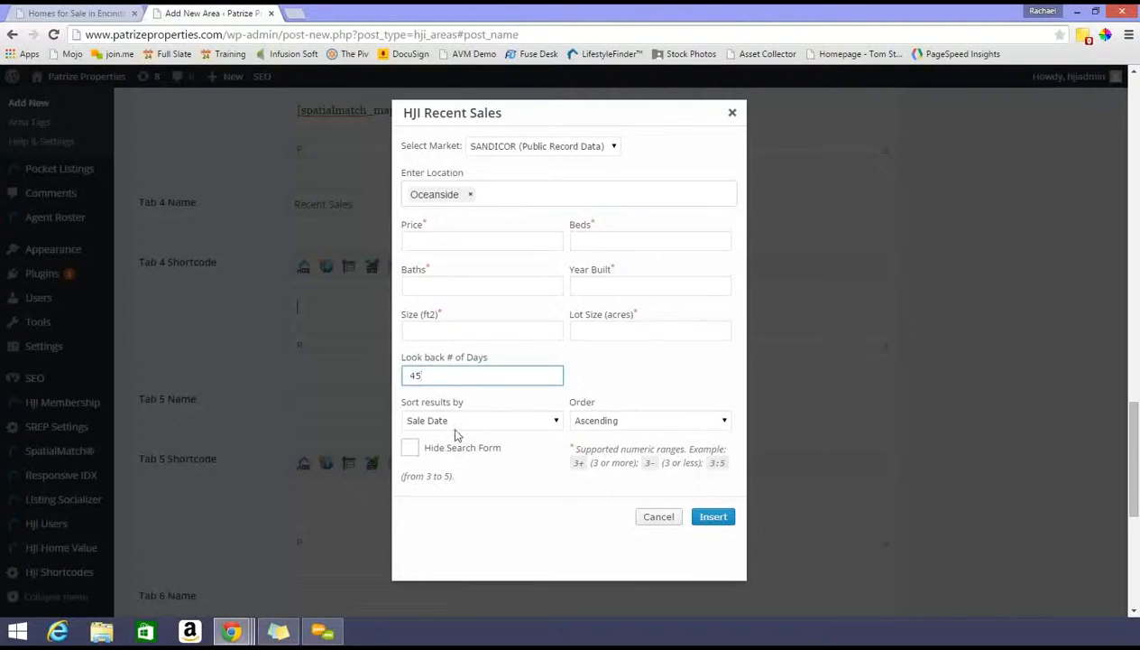
{"action": "left_click", "coordinate": [656, 424]}
{"action": "left_click", "coordinate": [636, 461]}
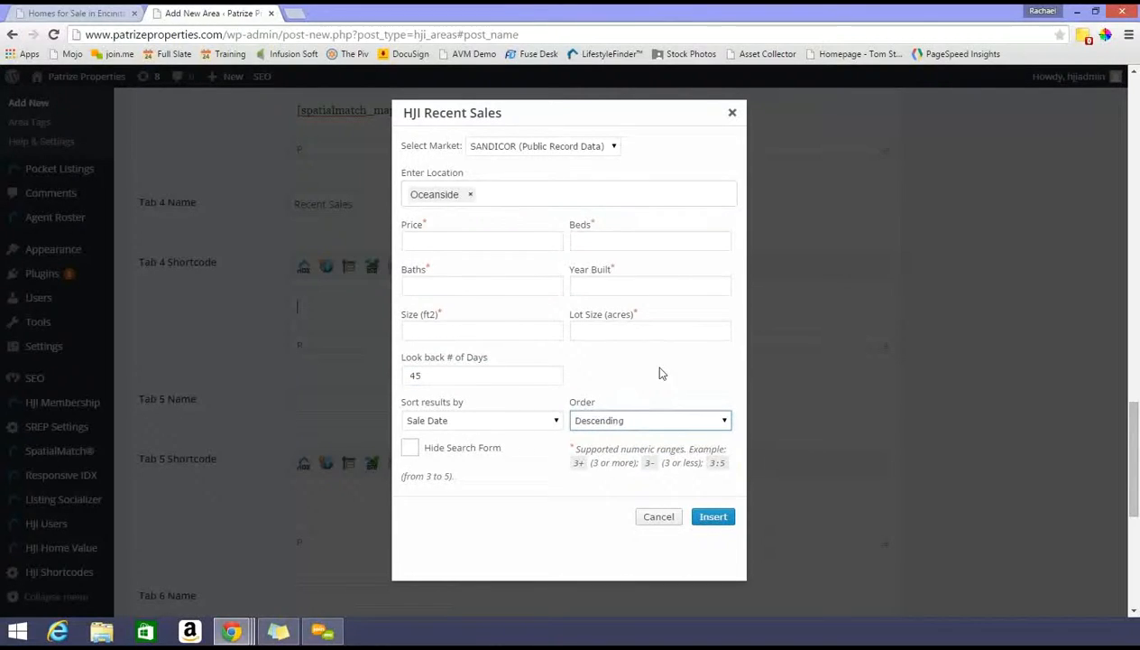
{"action": "left_click", "coordinate": [713, 517]}
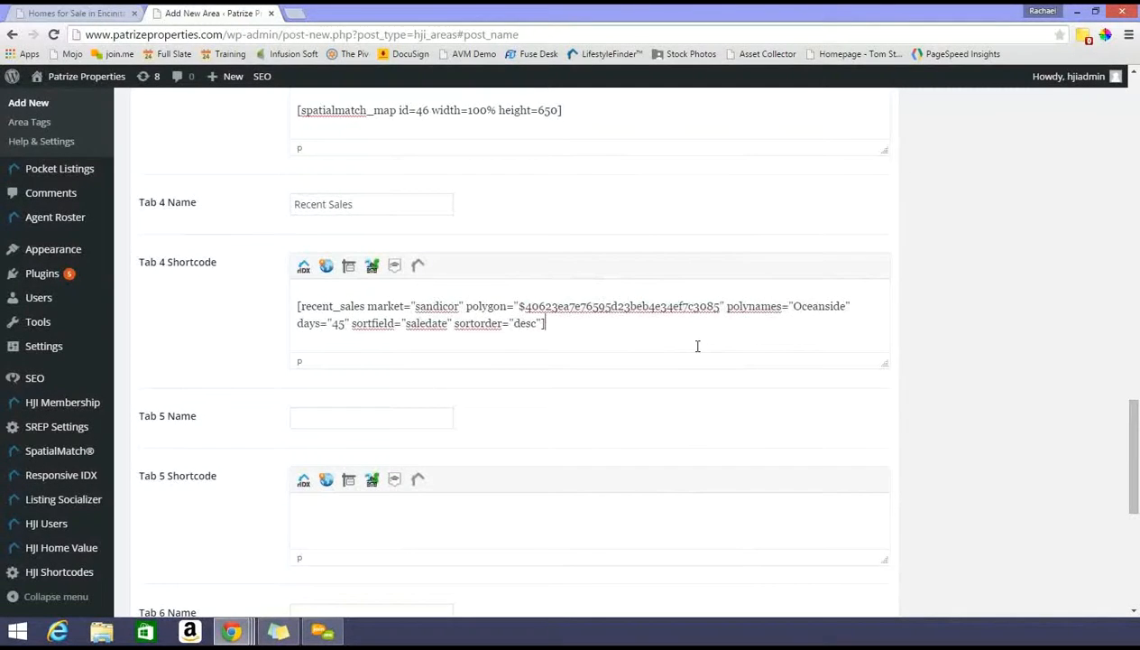
Examine the property listings on the Encinitas page, including the number per page and the sort options, as a model for Featured Listings.
{"action": "scroll", "coordinate": [698, 346], "scroll_direction": "down", "scroll_amount": 5}
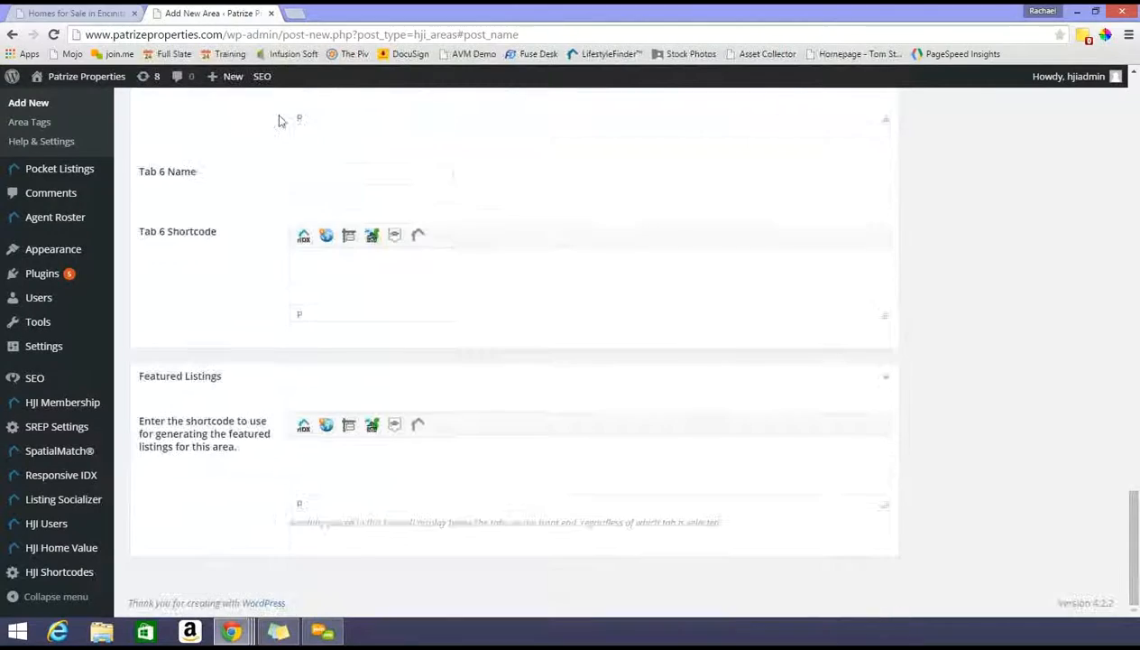
{"action": "left_click", "coordinate": [77, 12]}
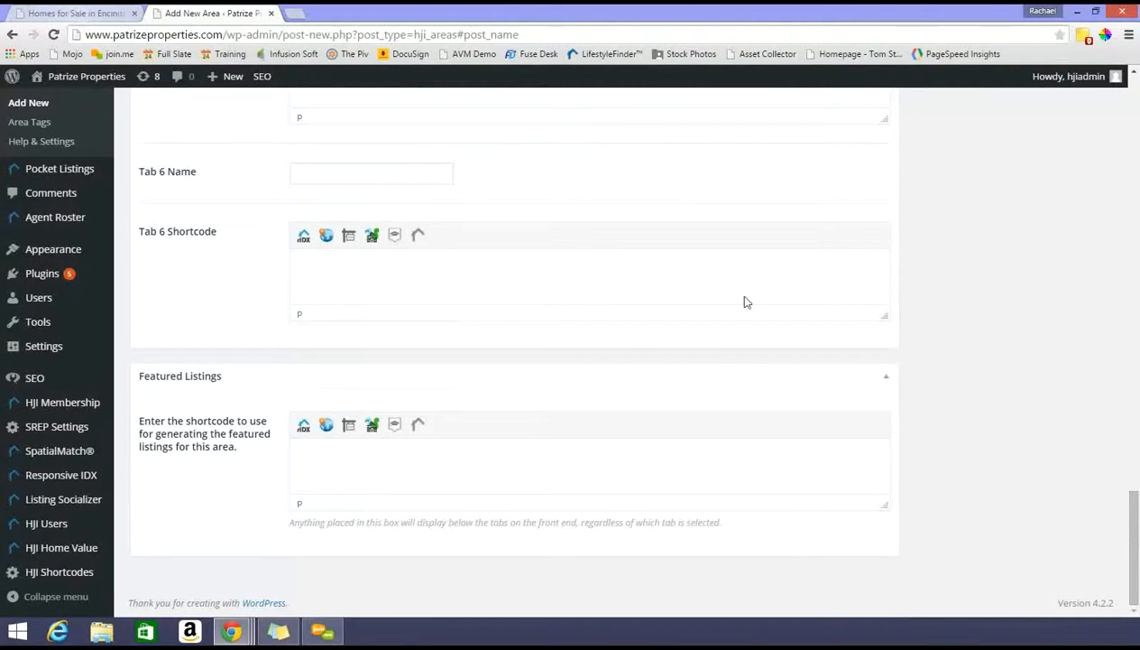
{"action": "scroll", "coordinate": [826, 339], "scroll_direction": "down", "scroll_amount": 6}
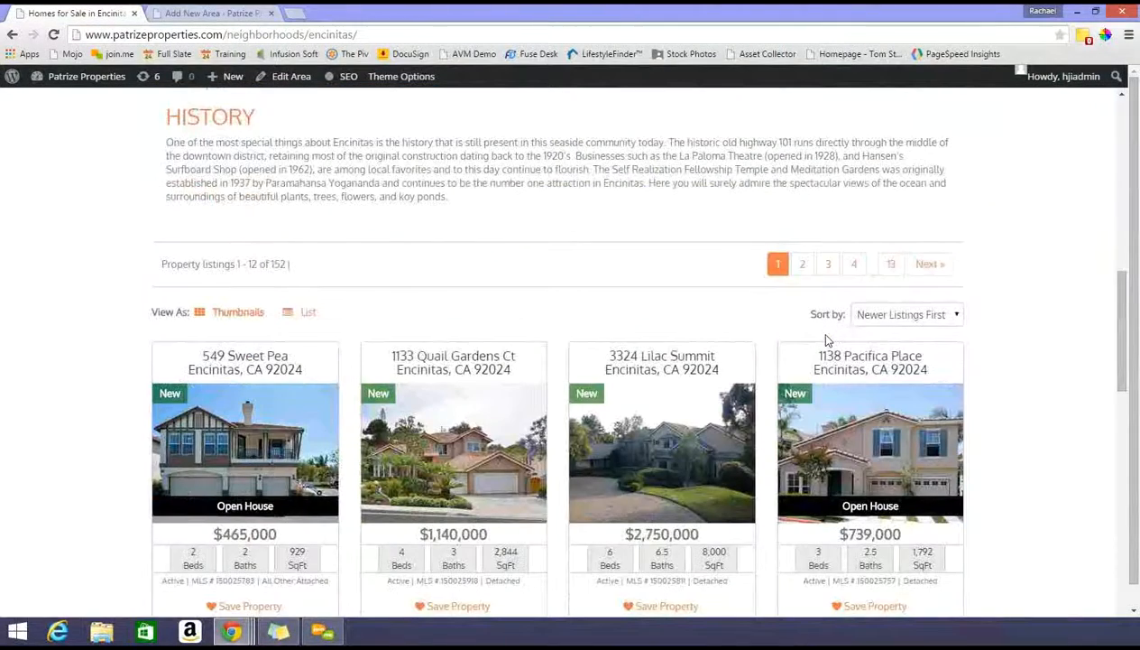
{"action": "scroll", "coordinate": [823, 339], "scroll_direction": "down", "scroll_amount": 1}
{"action": "scroll", "coordinate": [821, 342], "scroll_direction": "up", "scroll_amount": 1}
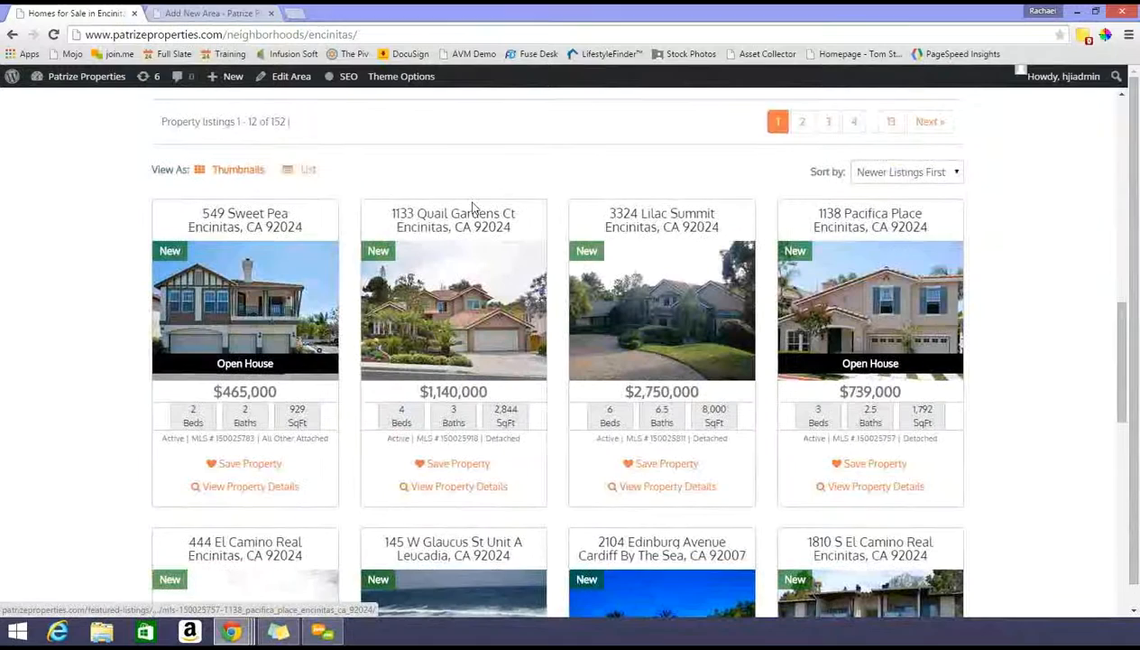
{"action": "double_click", "coordinate": [253, 121]}
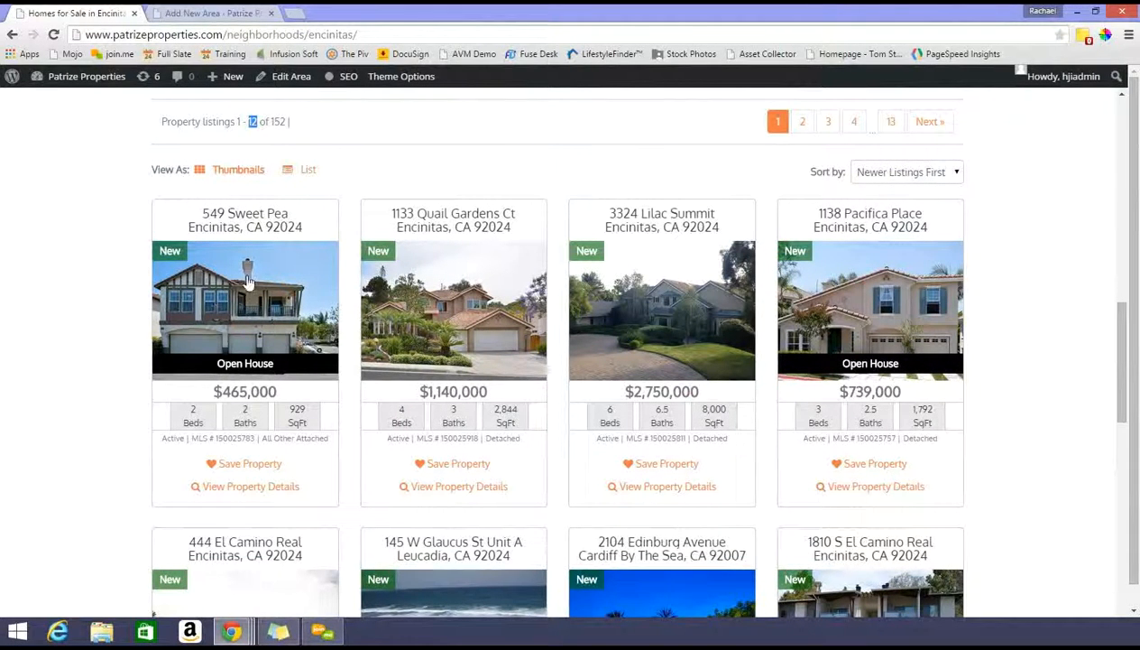
{"action": "left_click", "coordinate": [903, 175]}
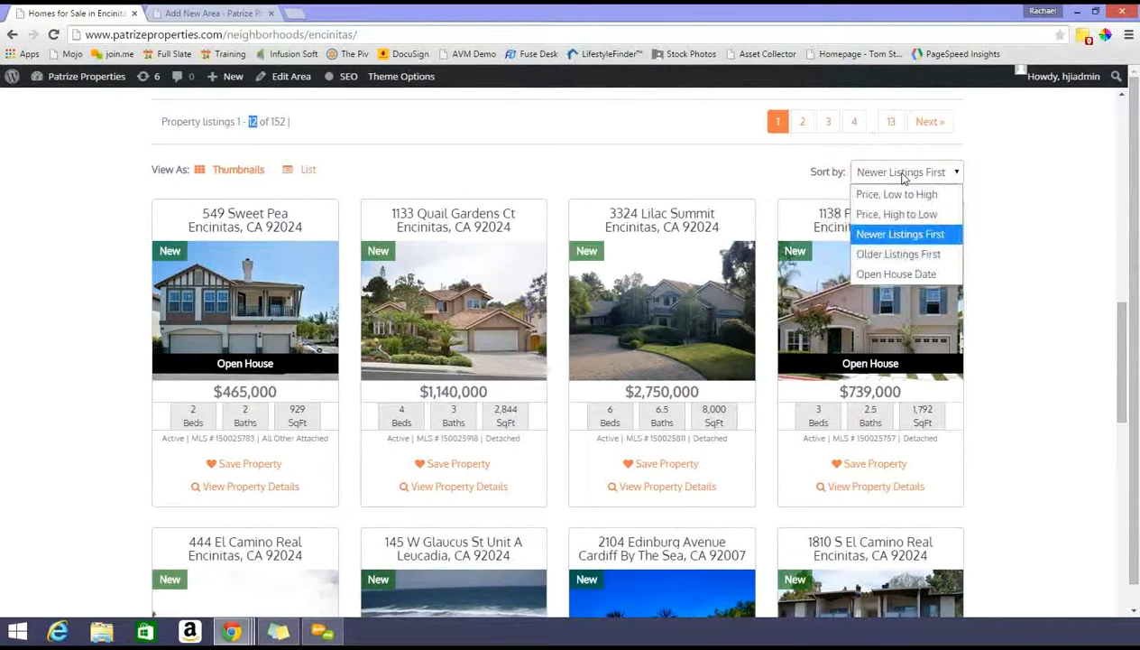
{"action": "left_click", "coordinate": [903, 175]}
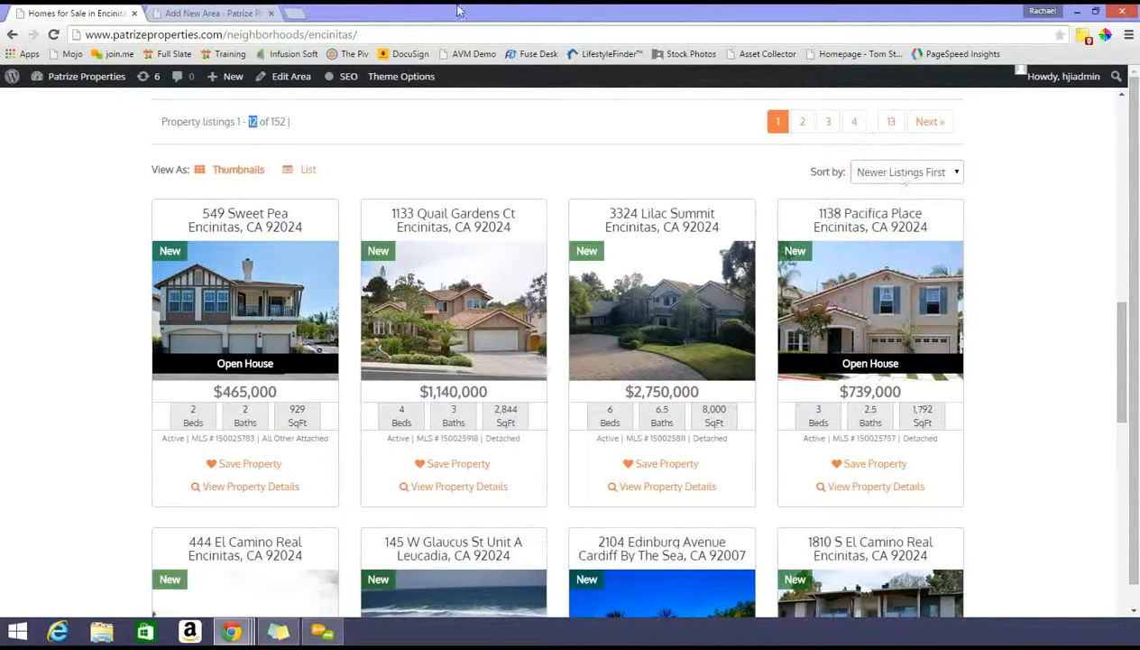
Back in the new area, start a Responsive IDX shortcode for Featured Listings and open the search filters for the SANDICOR market.
{"action": "left_click", "coordinate": [217, 14]}
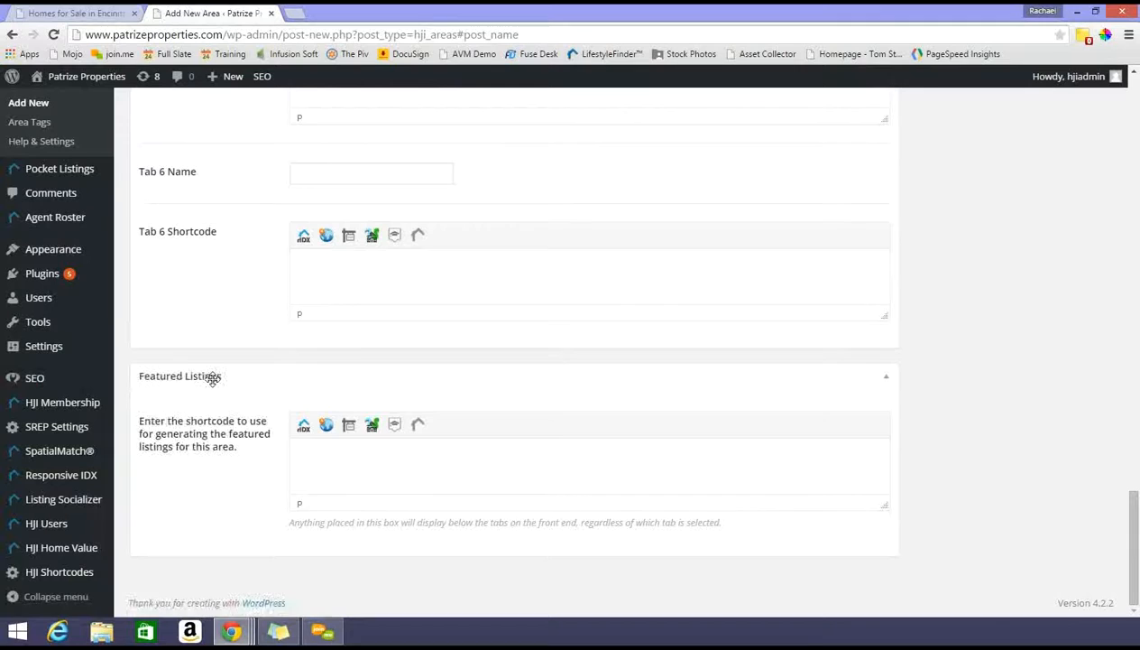
{"action": "left_click", "coordinate": [304, 424]}
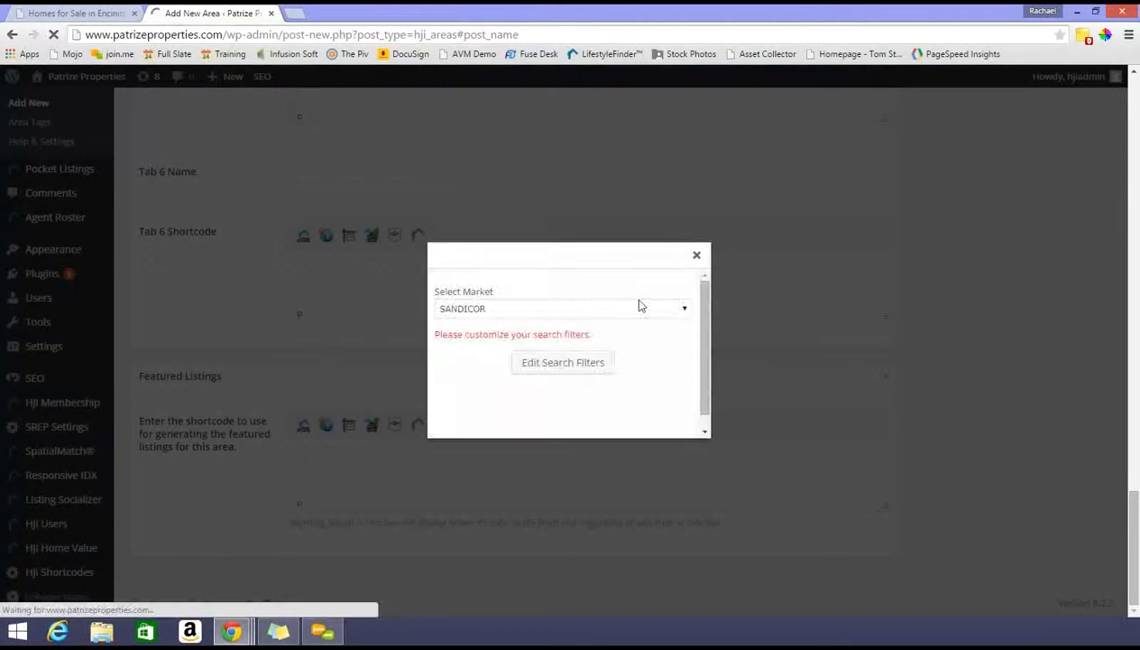
{"action": "left_click", "coordinate": [554, 309]}
{"action": "left_click", "coordinate": [554, 309]}
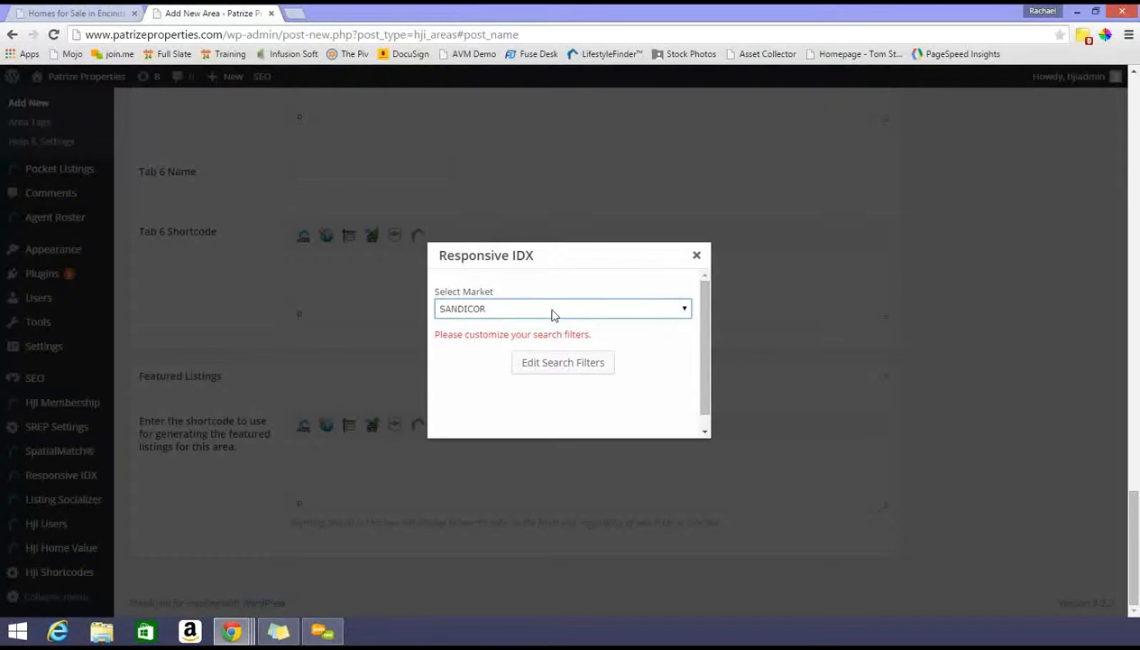
{"action": "left_click", "coordinate": [576, 365]}
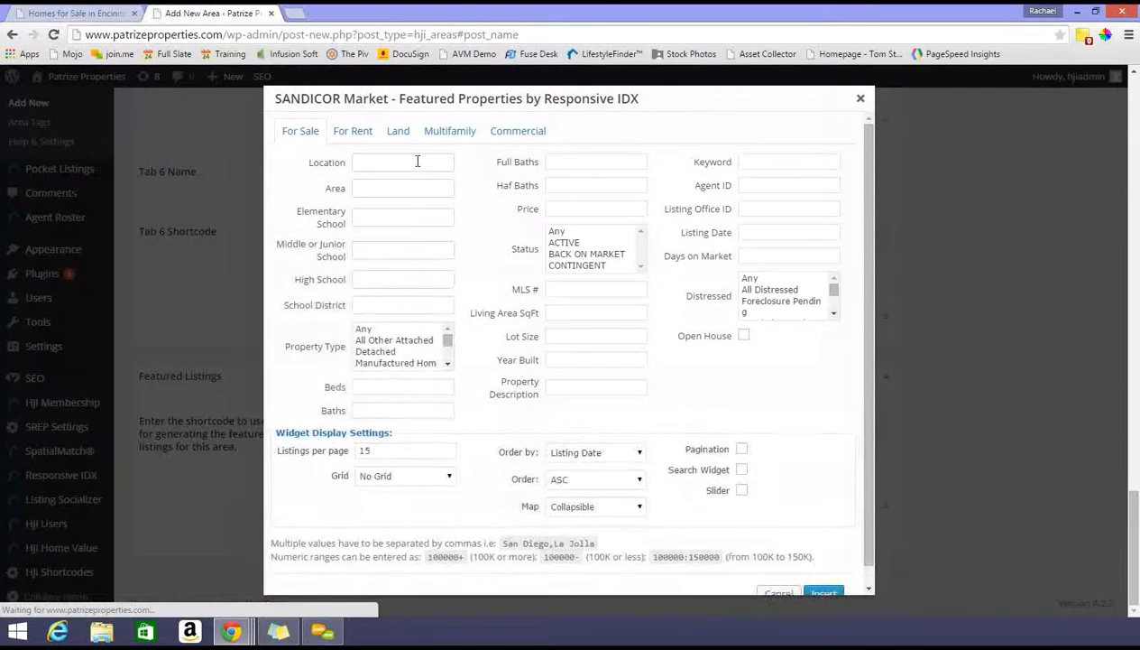
Set the featured listings location to the place Oceanside, CA.
{"action": "left_click", "coordinate": [414, 163]}
{"action": "type", "text": "Oceansid"}
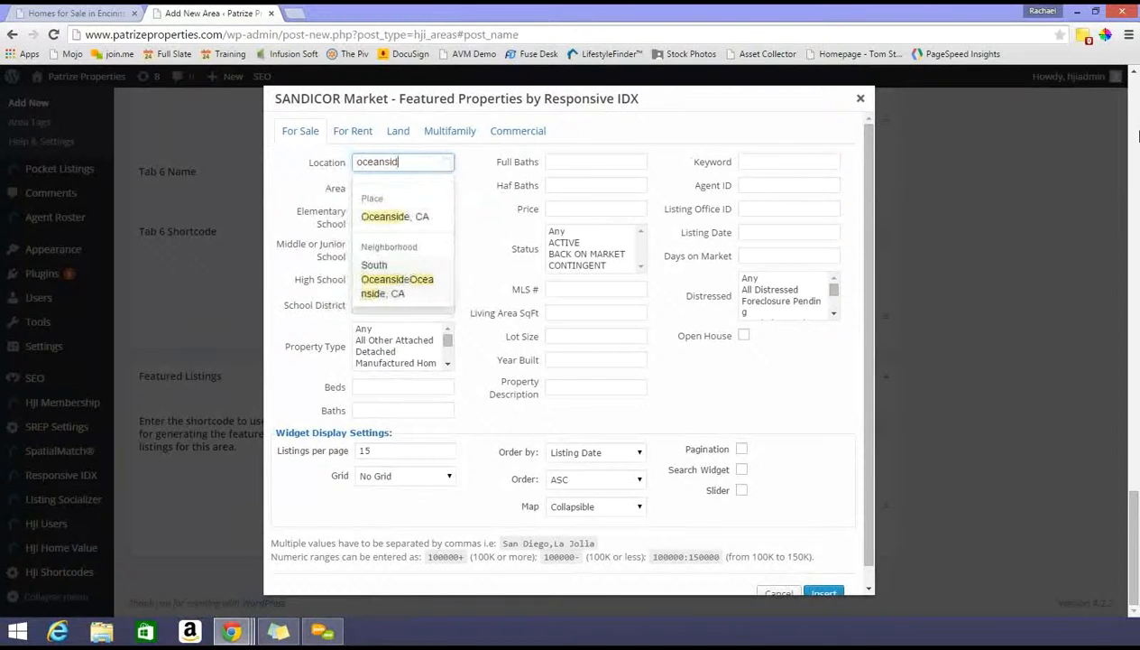
{"action": "key", "text": "Return"}
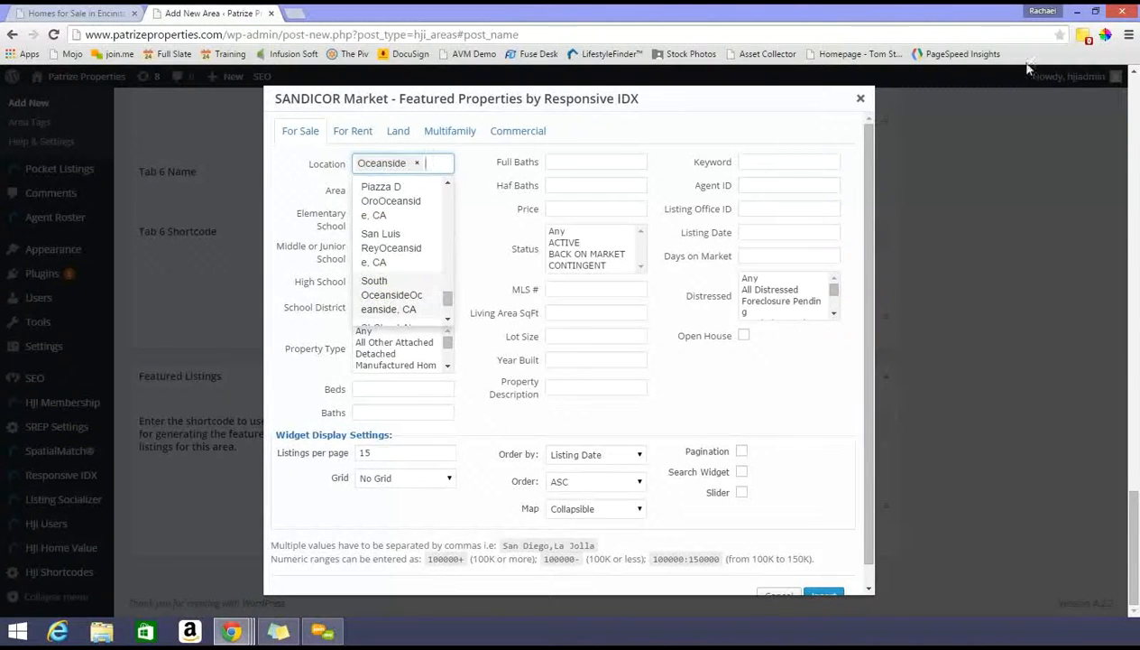
{"action": "left_click_drag", "start_coordinate": [448, 301], "coordinate": [434, 180]}
{"action": "left_click", "coordinate": [467, 204]}
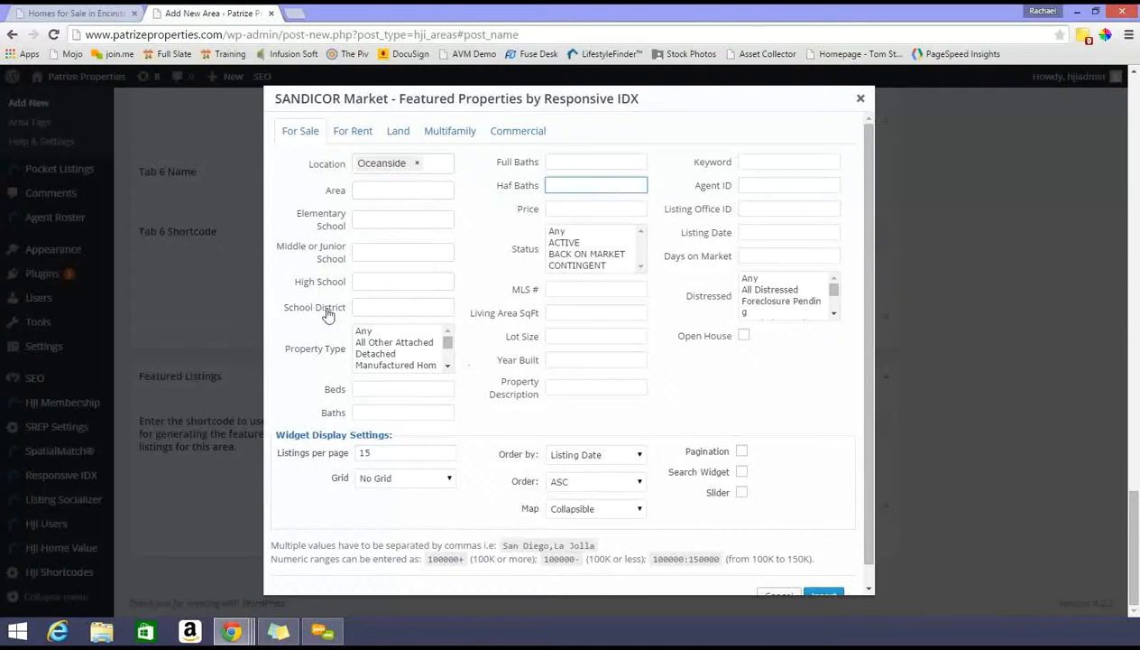
Select the property types All Other Attached, Detached and Townhome, and set the listing status to ACTIVE.
{"action": "left_click", "coordinate": [403, 343]}
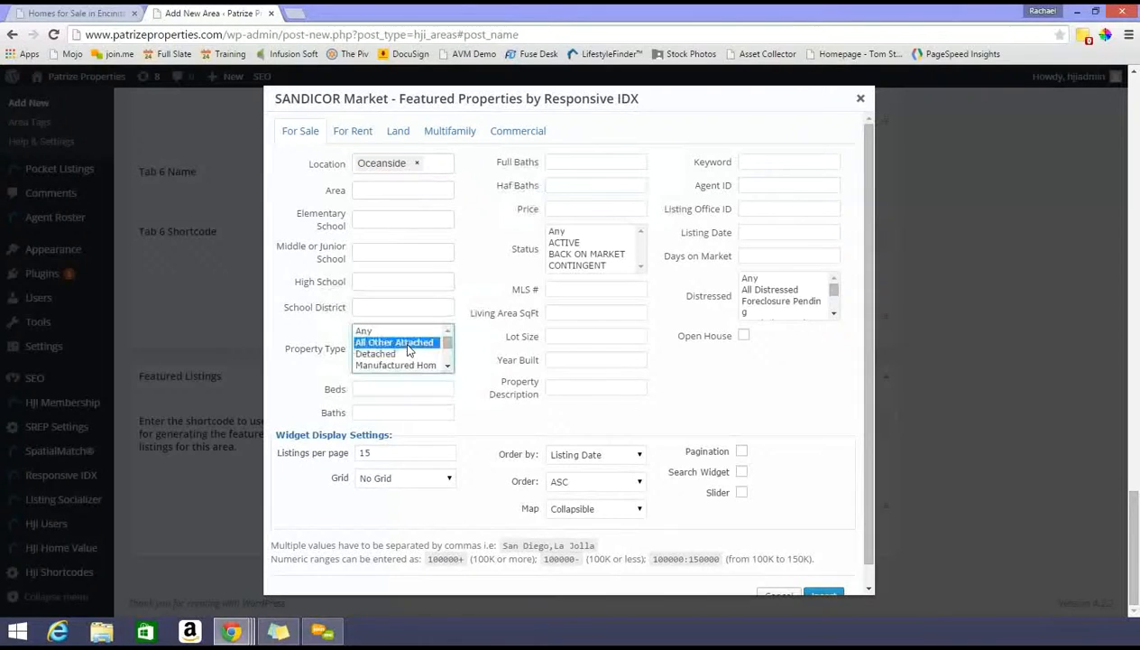
{"action": "left_click", "coordinate": [449, 367]}
{"action": "left_click", "coordinate": [449, 366]}
{"action": "left_click", "coordinate": [450, 367]}
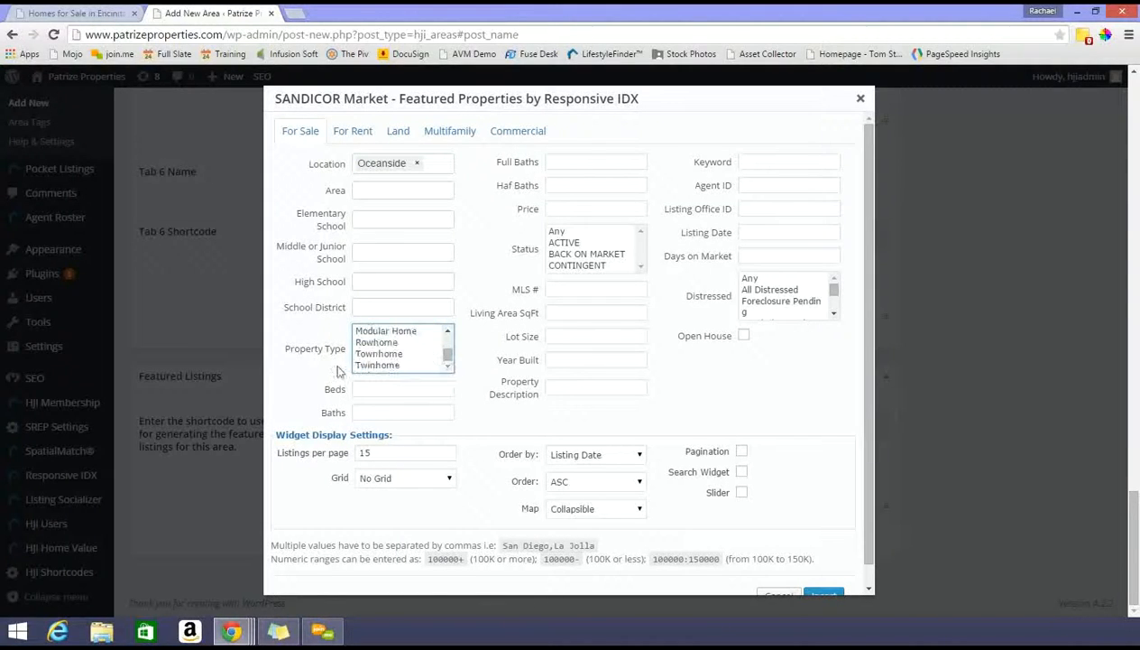
{"action": "left_click", "coordinate": [379, 354]}
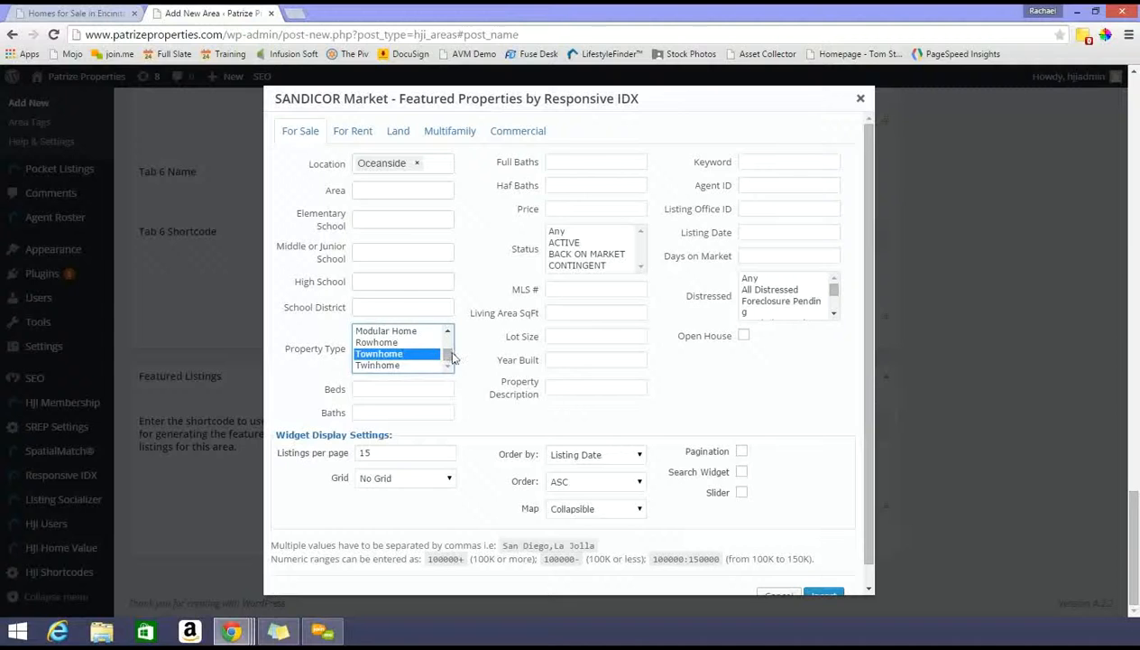
{"action": "scroll", "coordinate": [445, 350], "scroll_direction": "up", "scroll_amount": 2}
{"action": "scroll", "coordinate": [446, 350], "scroll_direction": "up", "scroll_amount": 2}
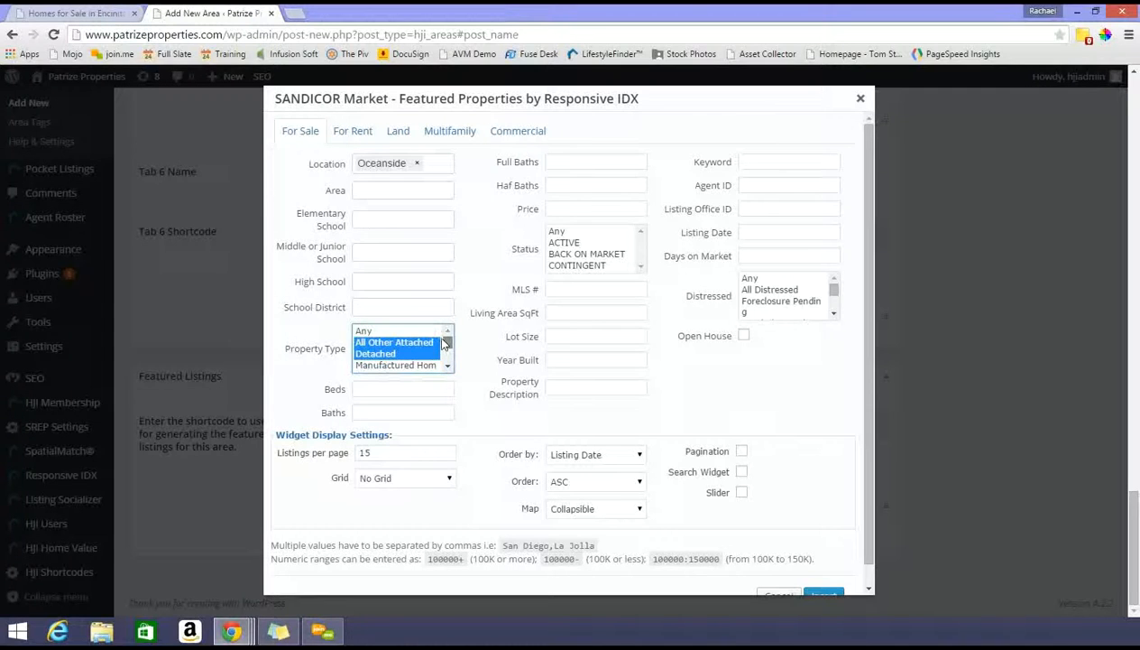
{"action": "scroll", "coordinate": [451, 356], "scroll_direction": "down", "scroll_amount": 3}
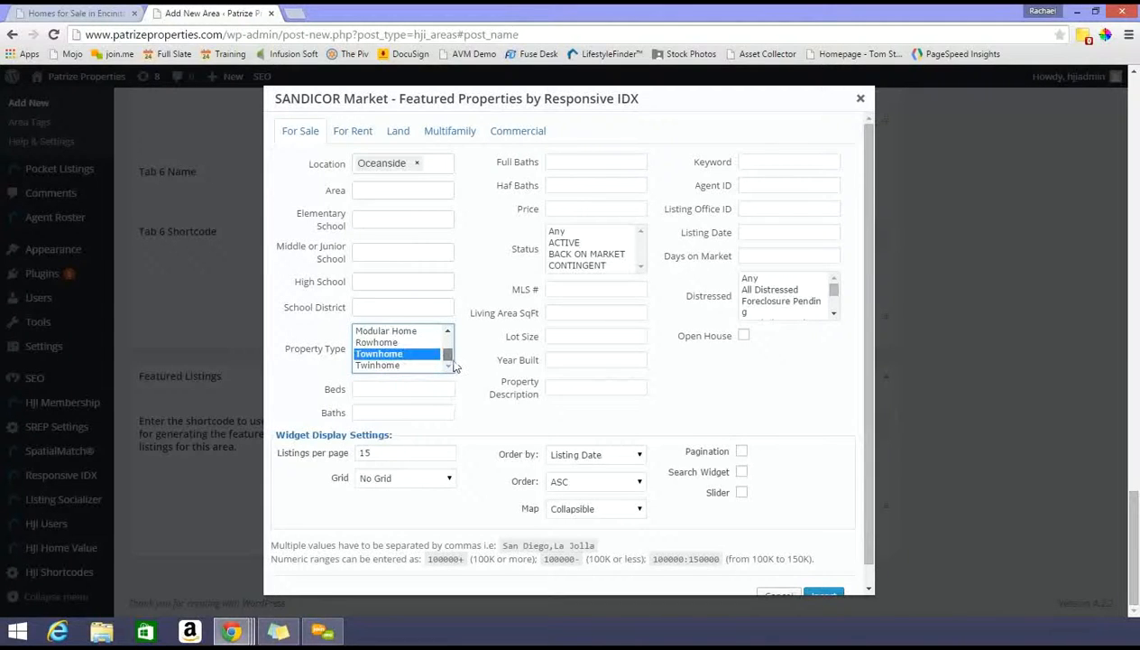
{"action": "left_click", "coordinate": [567, 245]}
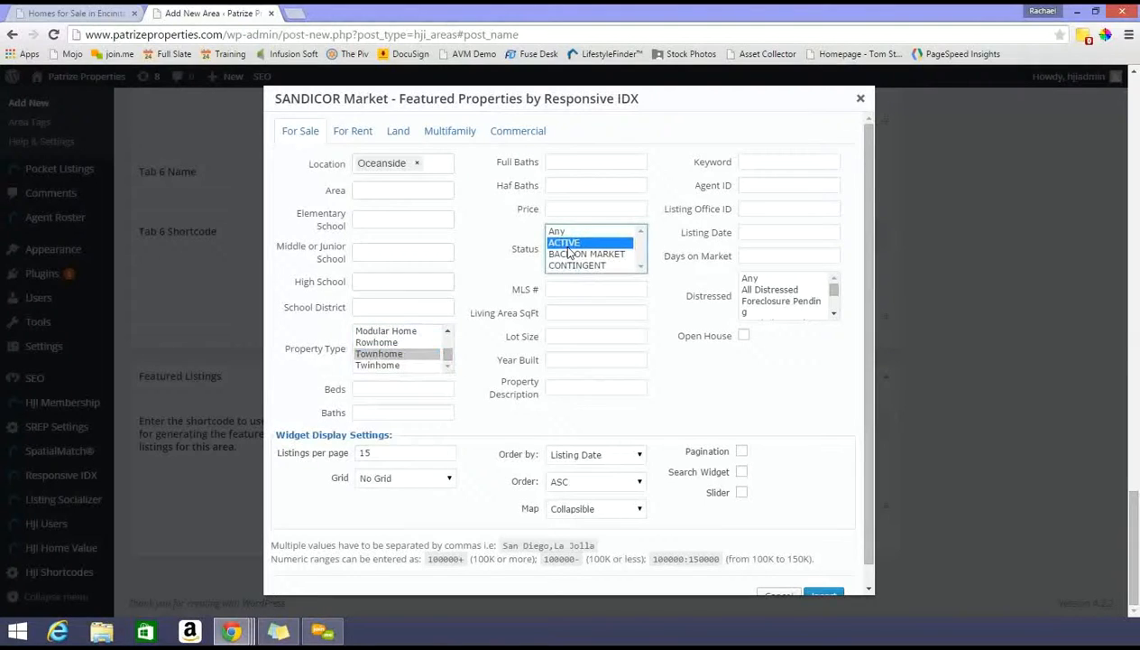
Set the widget to 12 listings per page in a grid of 4 in a row.
{"action": "left_click_drag", "start_coordinate": [402, 450], "coordinate": [314, 444]}
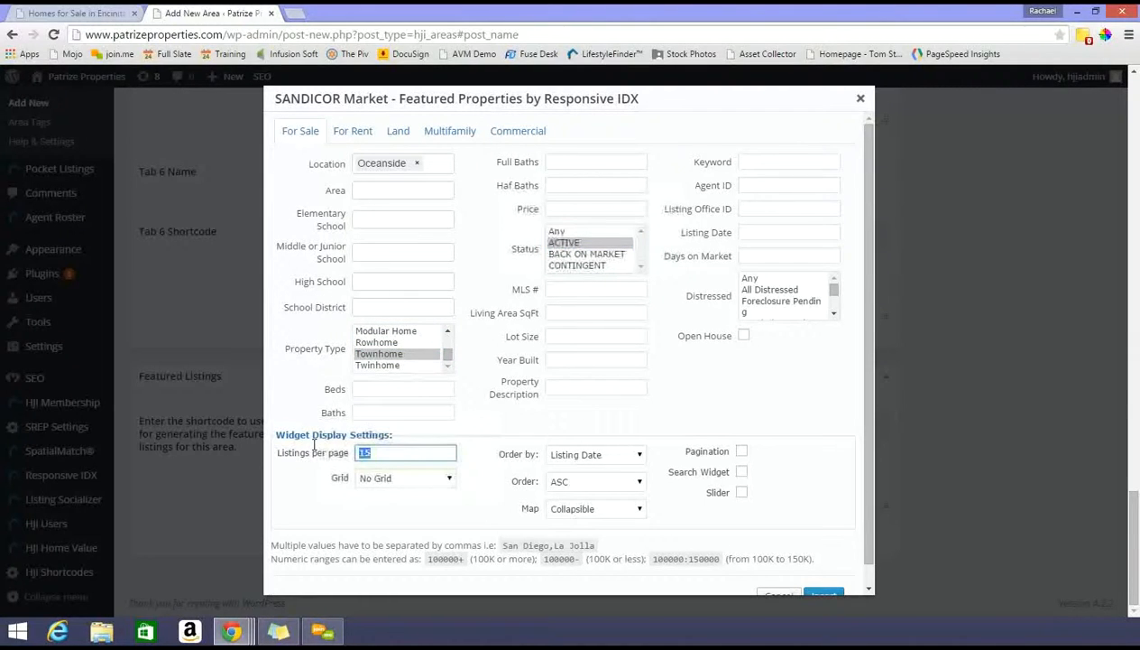
{"action": "type", "text": "12"}
{"action": "key", "text": "Tab"}
{"action": "key", "text": "Down"}
{"action": "key", "text": "Down"}
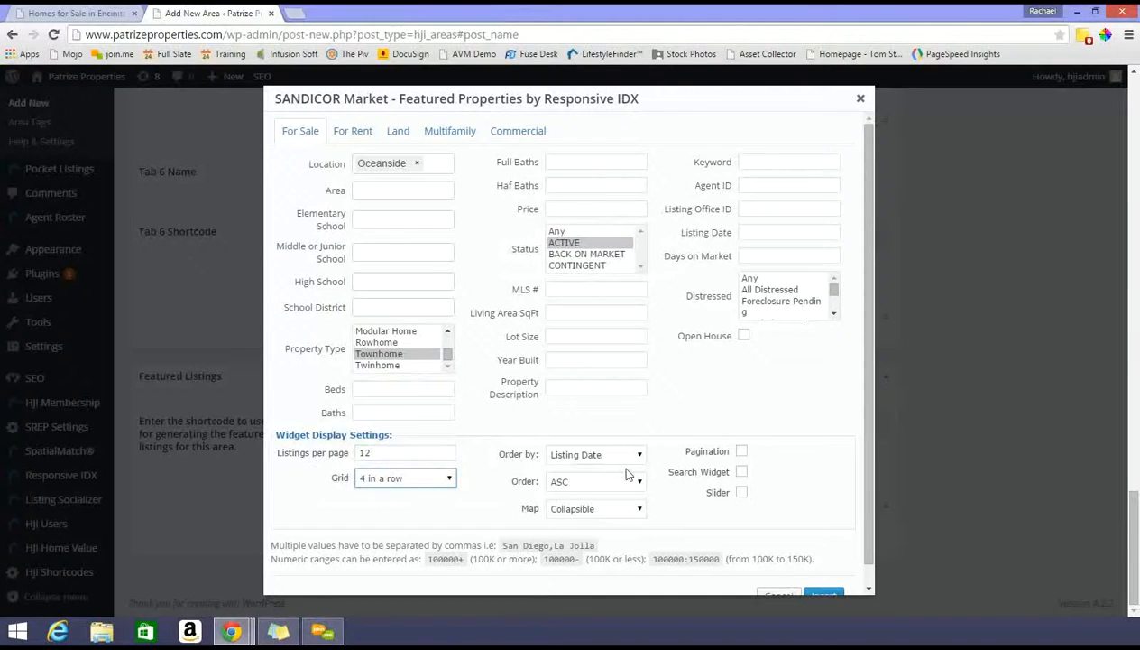
Order the listings by Listing Date in DESC order and keep the map Collapsible.
{"action": "left_click", "coordinate": [607, 456]}
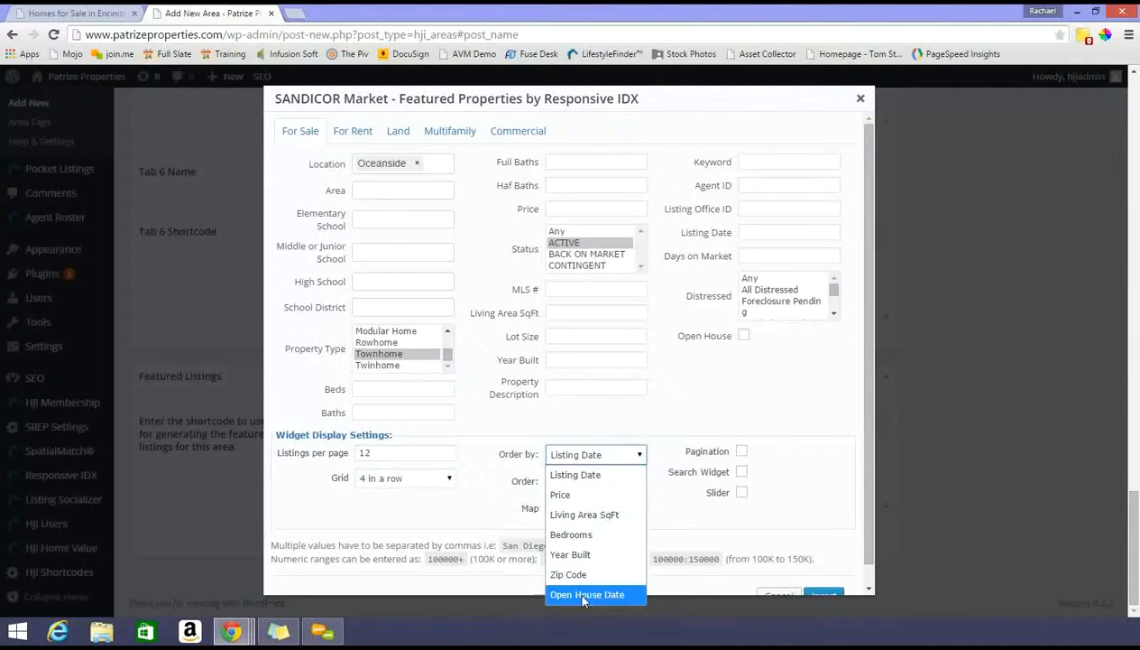
{"action": "left_click", "coordinate": [607, 475]}
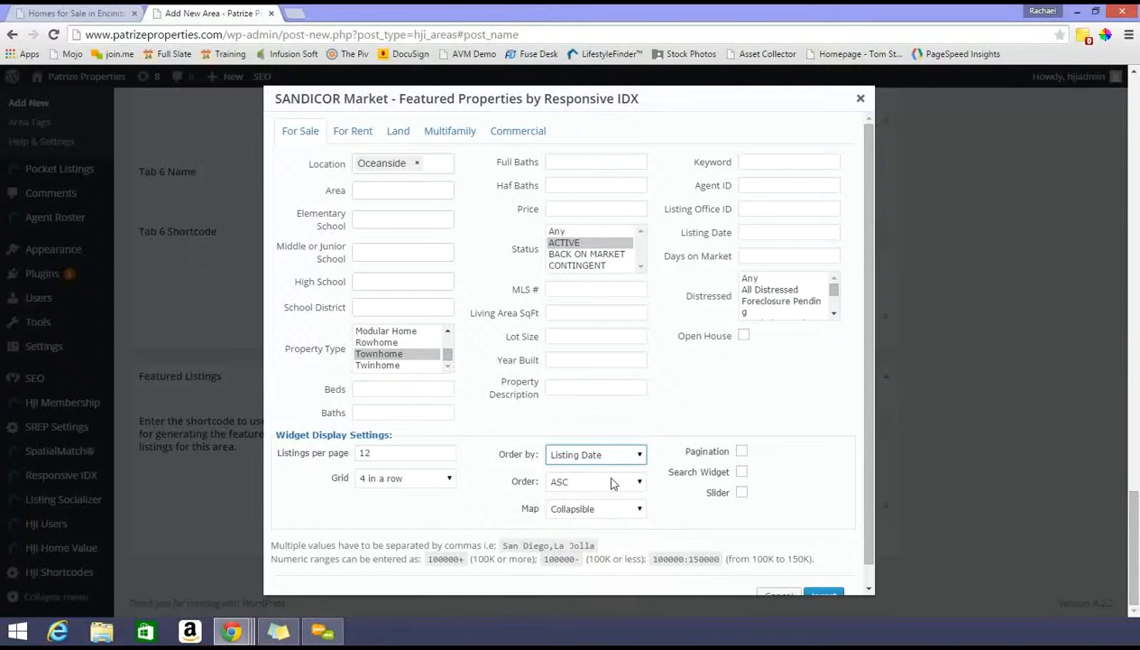
{"action": "left_click", "coordinate": [609, 481]}
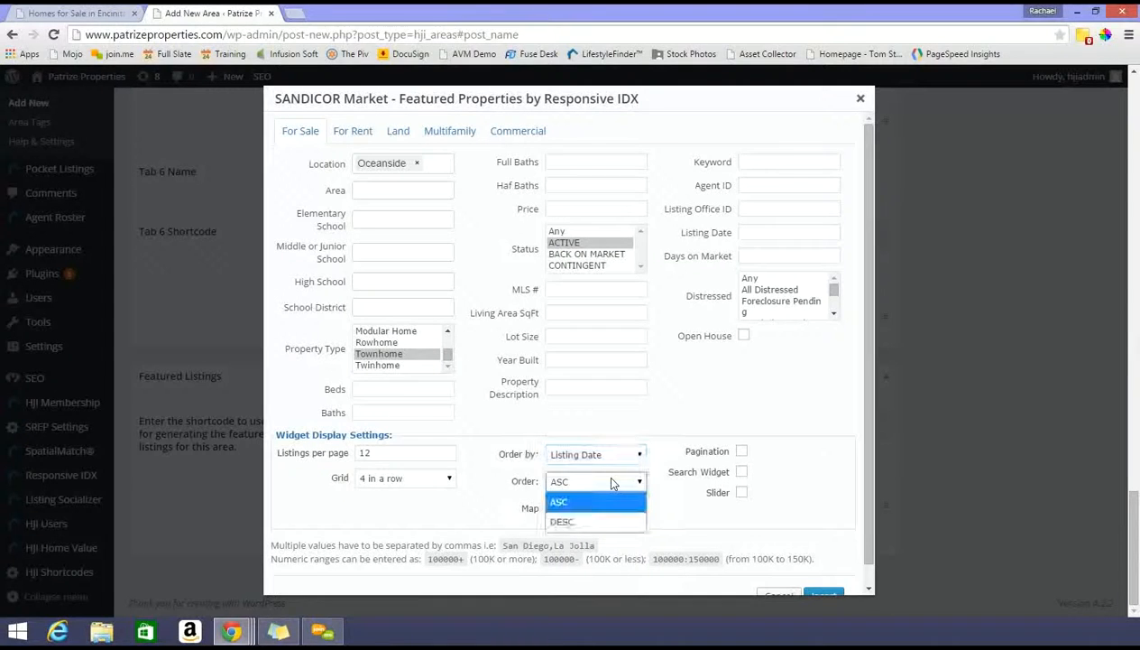
{"action": "left_click", "coordinate": [579, 521]}
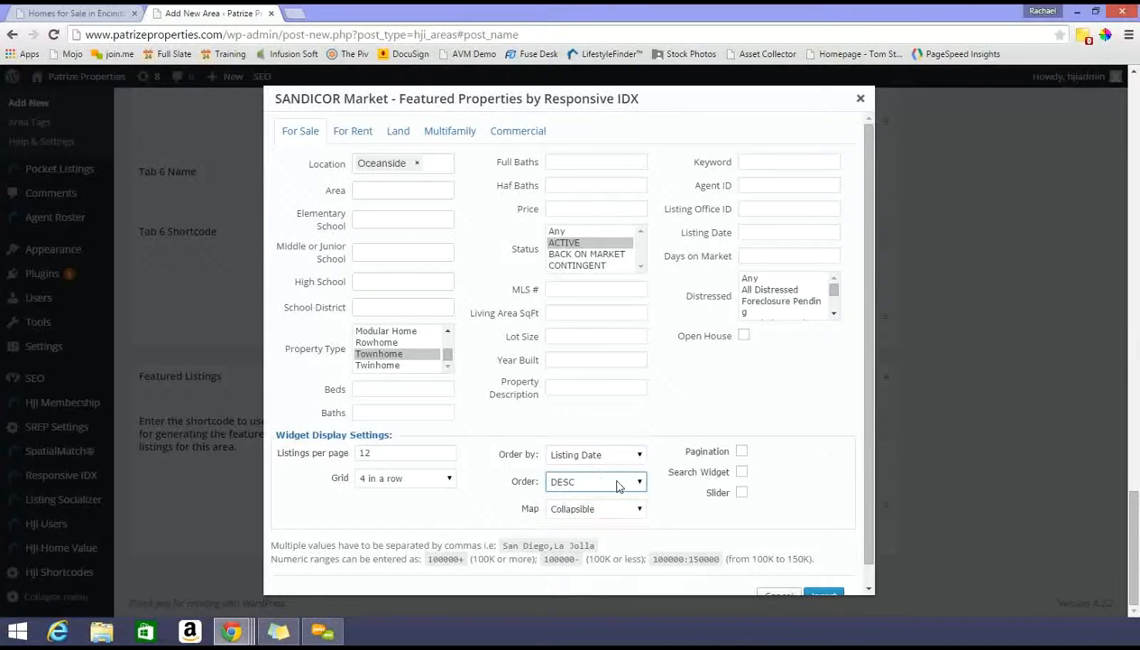
{"action": "left_click", "coordinate": [602, 509]}
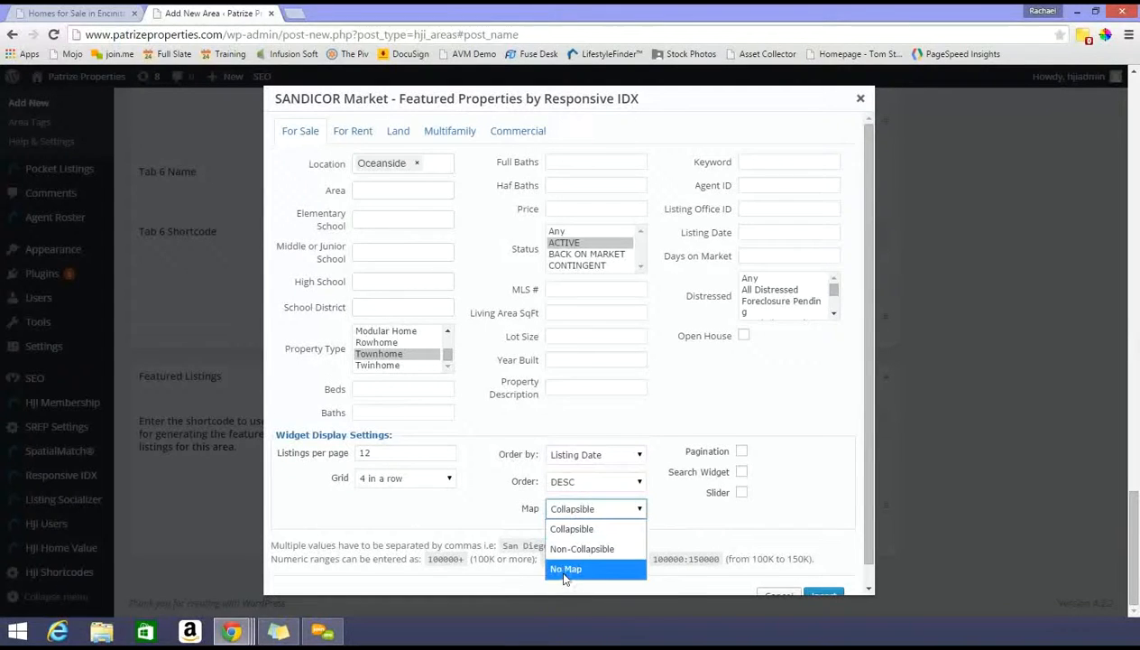
{"action": "left_click", "coordinate": [591, 529]}
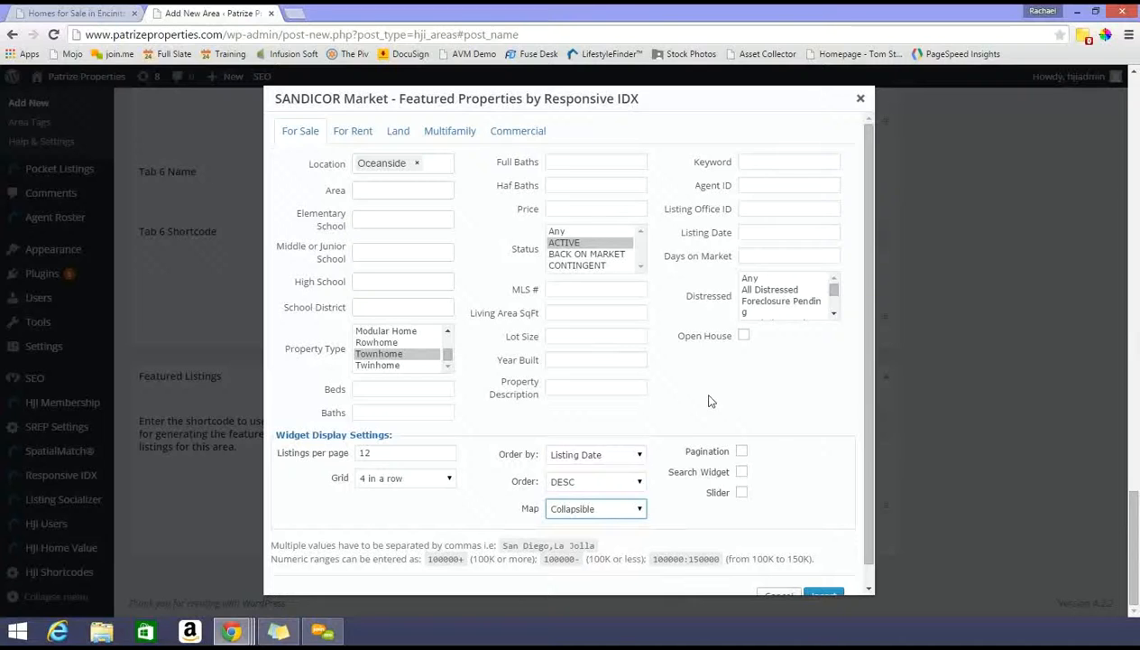
Enable Pagination and the Search Widget, and insert the shortcode into Featured Listings.
{"action": "left_click", "coordinate": [743, 453]}
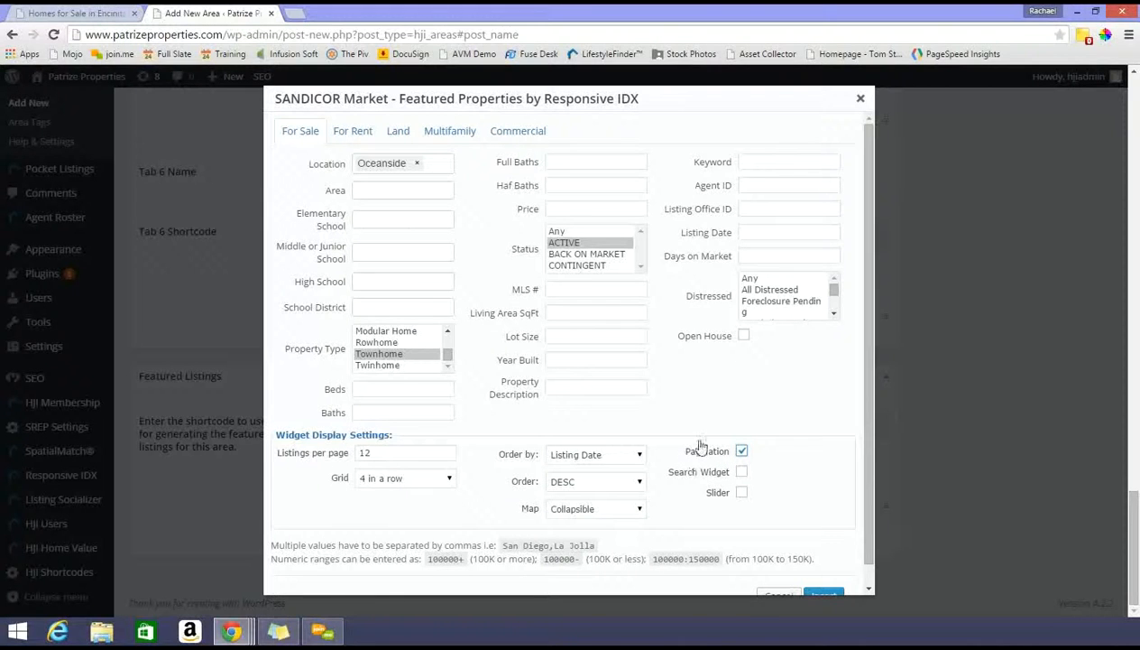
{"action": "left_click", "coordinate": [39, 12]}
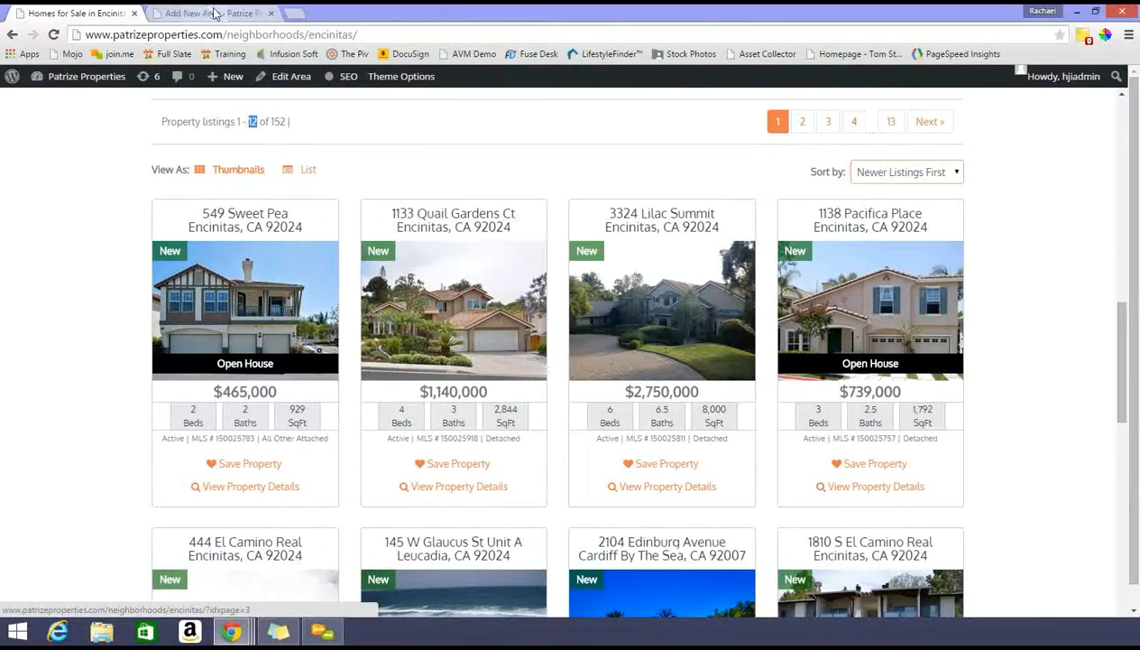
{"action": "key", "text": "ctrl+Tab"}
{"action": "left_click", "coordinate": [742, 471]}
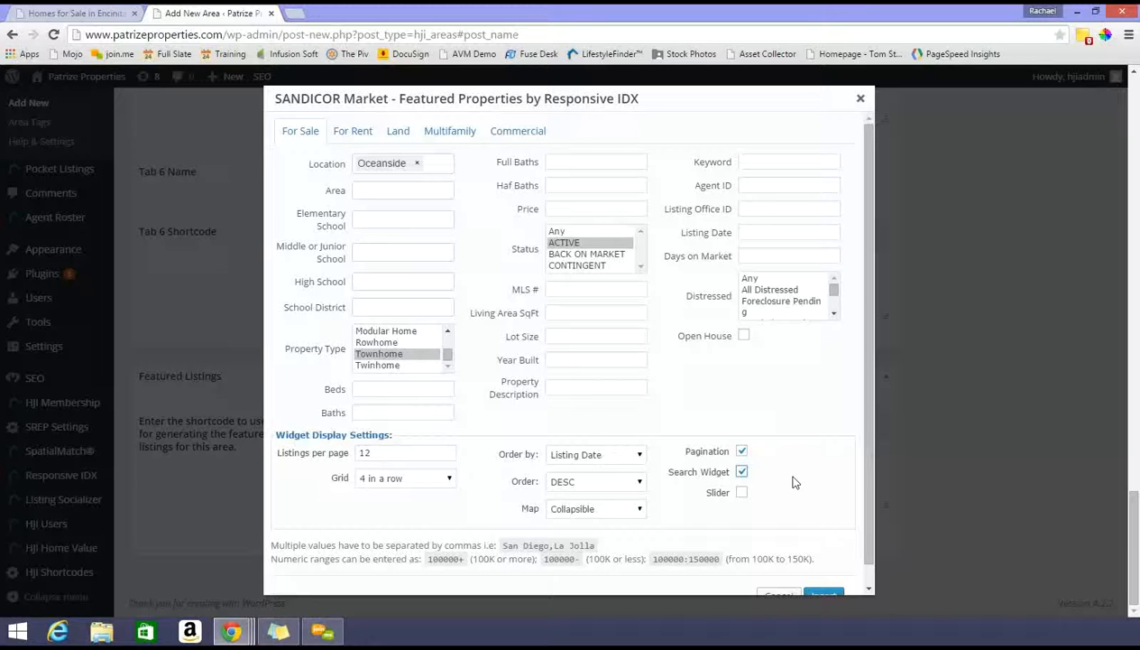
{"action": "scroll", "coordinate": [793, 482], "scroll_direction": "down", "scroll_amount": 1}
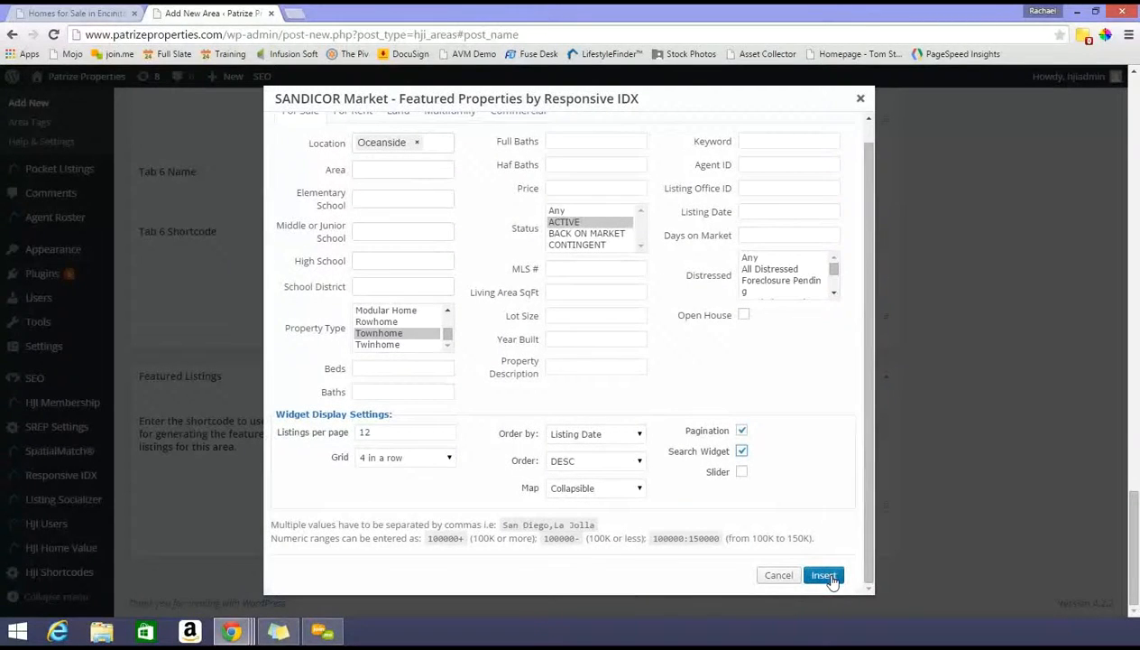
{"action": "left_click", "coordinate": [823, 576]}
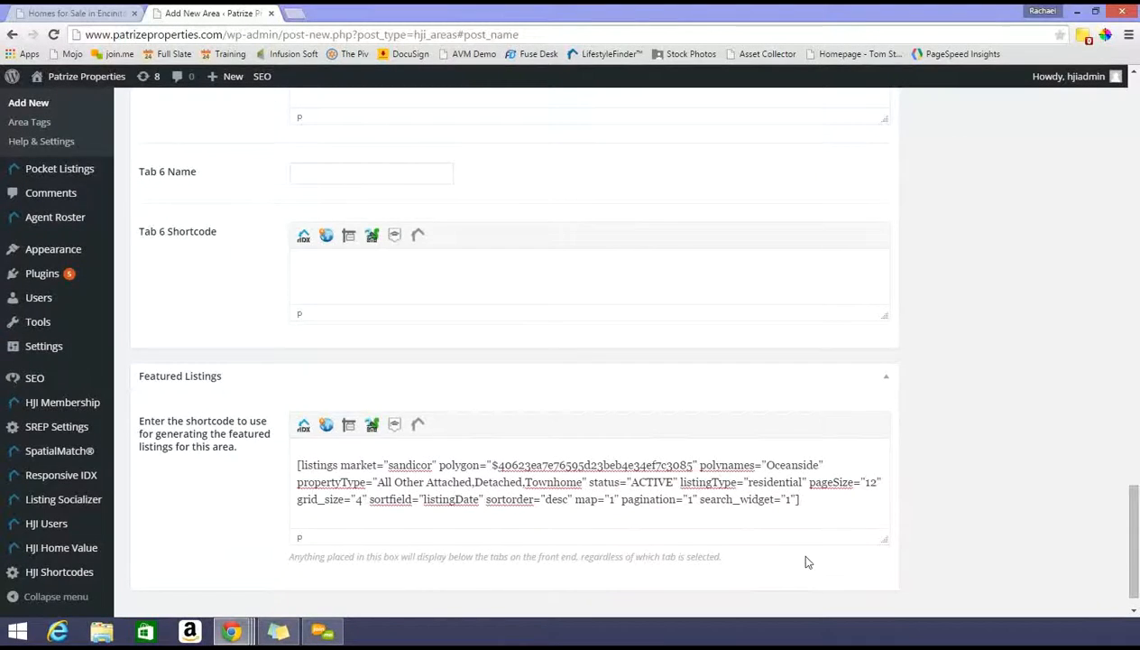
Publish the Homes for Sale in Oceanside area and open its front-end preview.
{"action": "scroll", "coordinate": [806, 560], "scroll_direction": "up", "scroll_amount": 2}
{"action": "scroll", "coordinate": [807, 563], "scroll_direction": "up", "scroll_amount": 15}
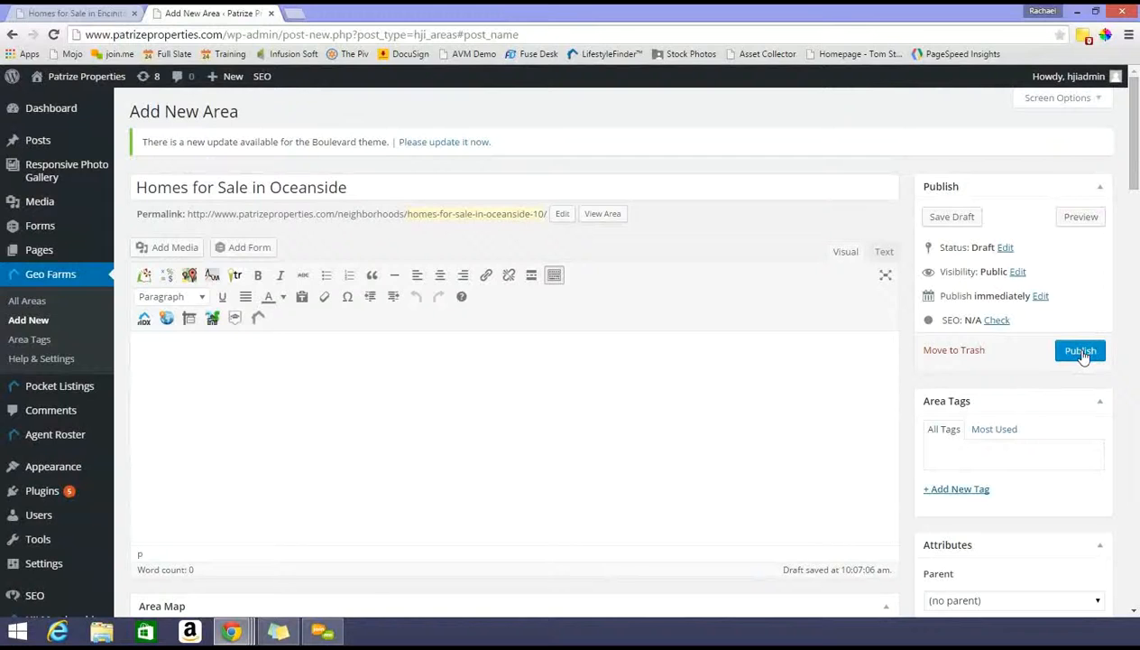
{"action": "left_click", "coordinate": [1082, 354]}
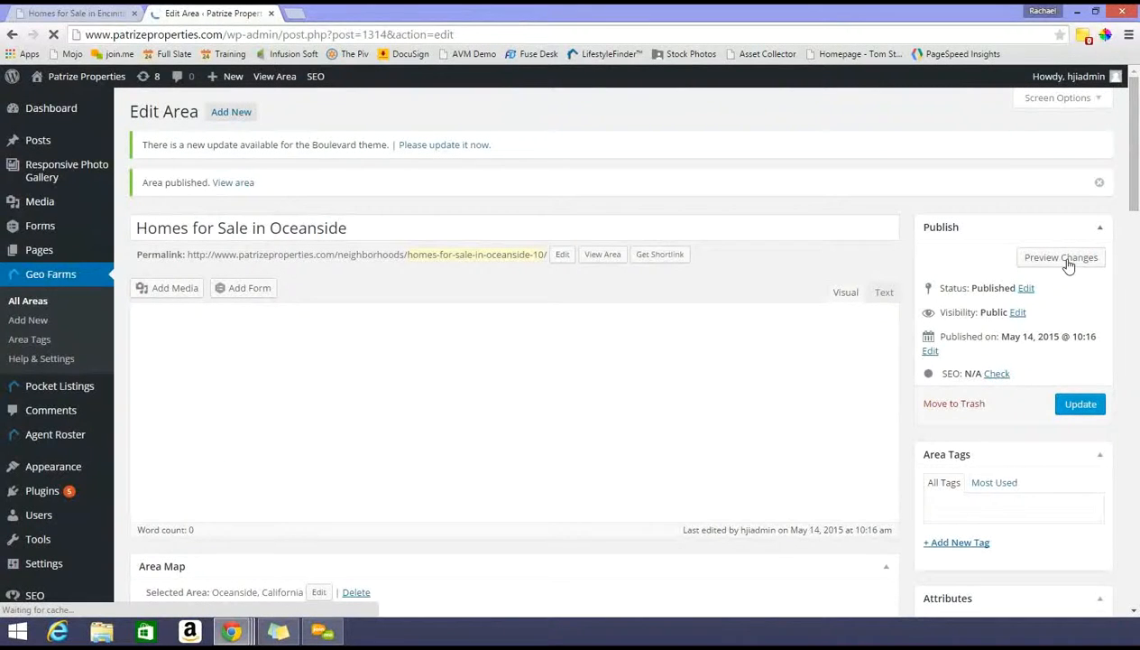
{"action": "left_click", "coordinate": [1063, 262]}
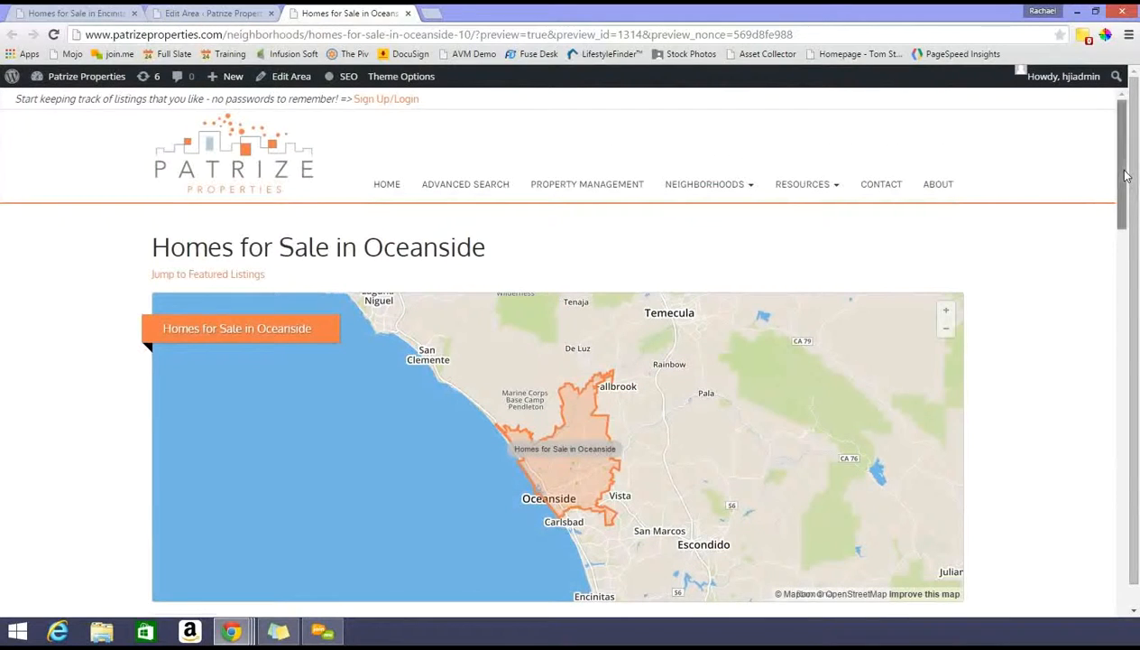
Examine the preview's search widget, collapsible map, pagination and four-column grid of featured listings.
{"action": "left_click_drag", "start_coordinate": [1124, 183], "coordinate": [1128, 278]}
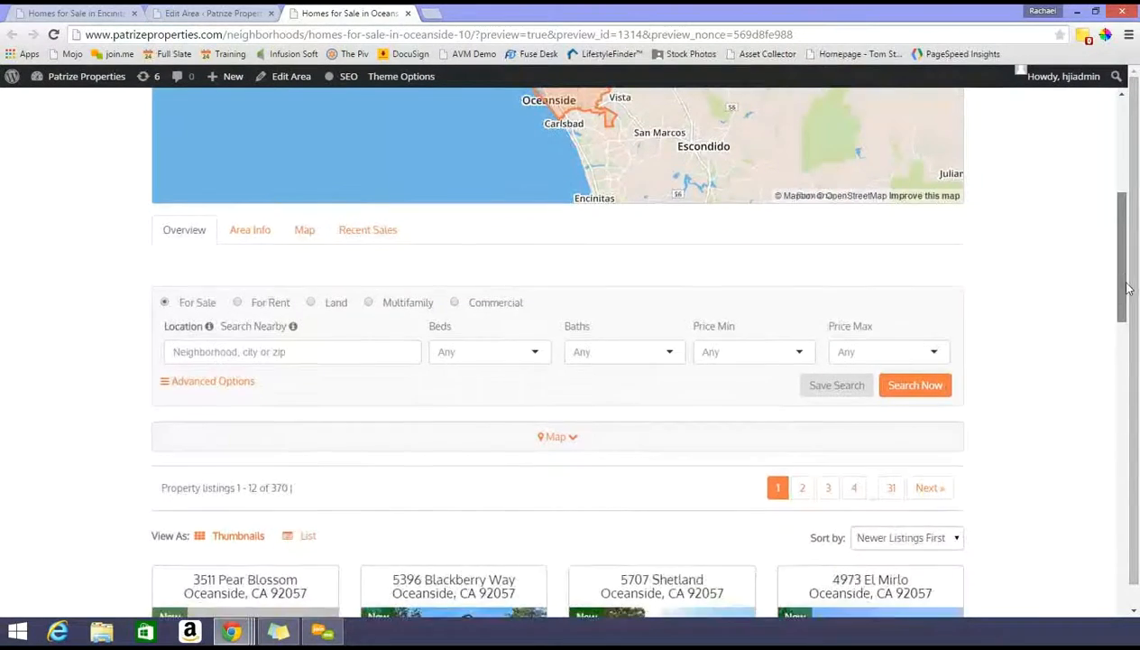
{"action": "scroll", "coordinate": [595, 238], "scroll_direction": "down", "scroll_amount": 2}
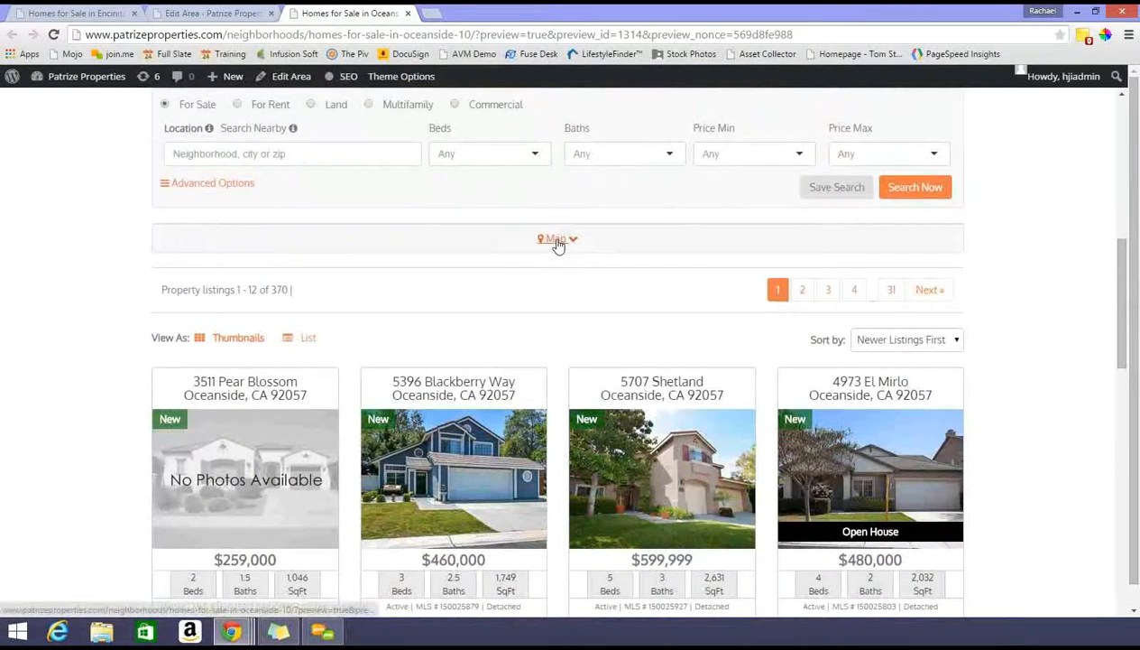
{"action": "left_click", "coordinate": [558, 245]}
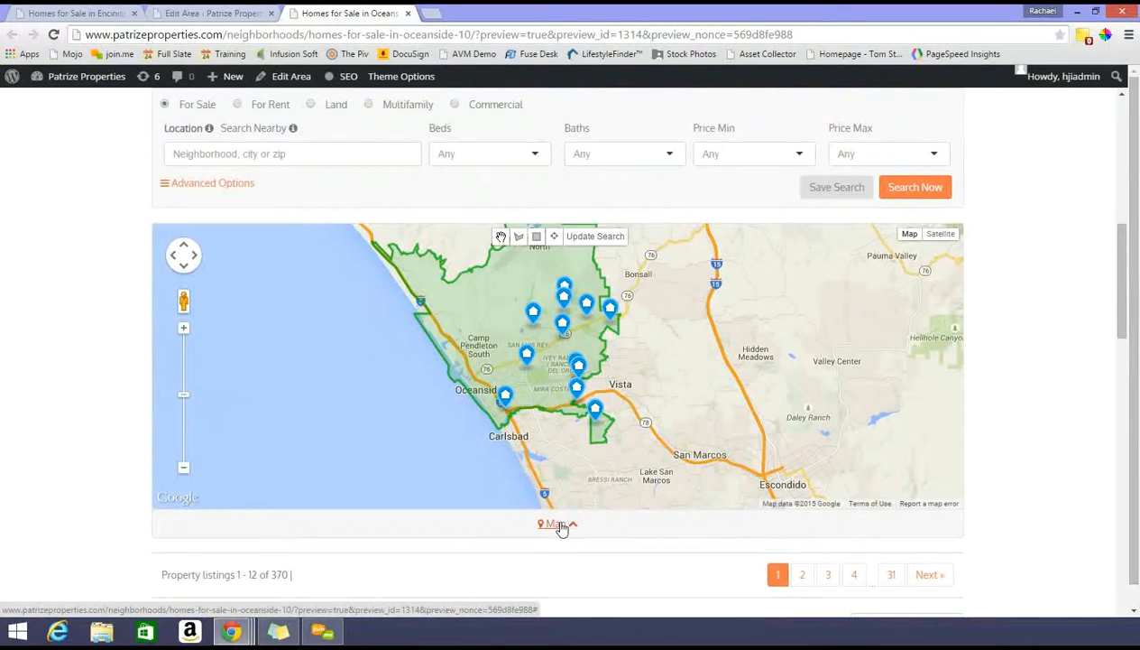
{"action": "left_click", "coordinate": [557, 525]}
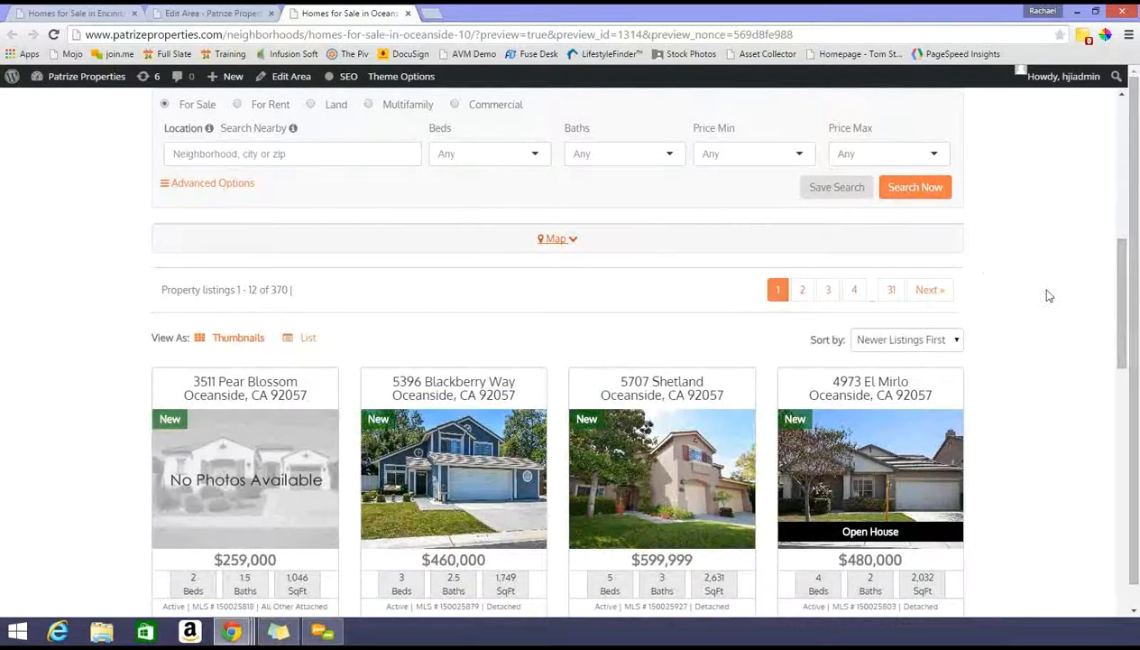
{"action": "scroll", "coordinate": [1050, 296], "scroll_direction": "up", "scroll_amount": 2}
{"action": "scroll", "coordinate": [1050, 296], "scroll_direction": "down", "scroll_amount": 2}
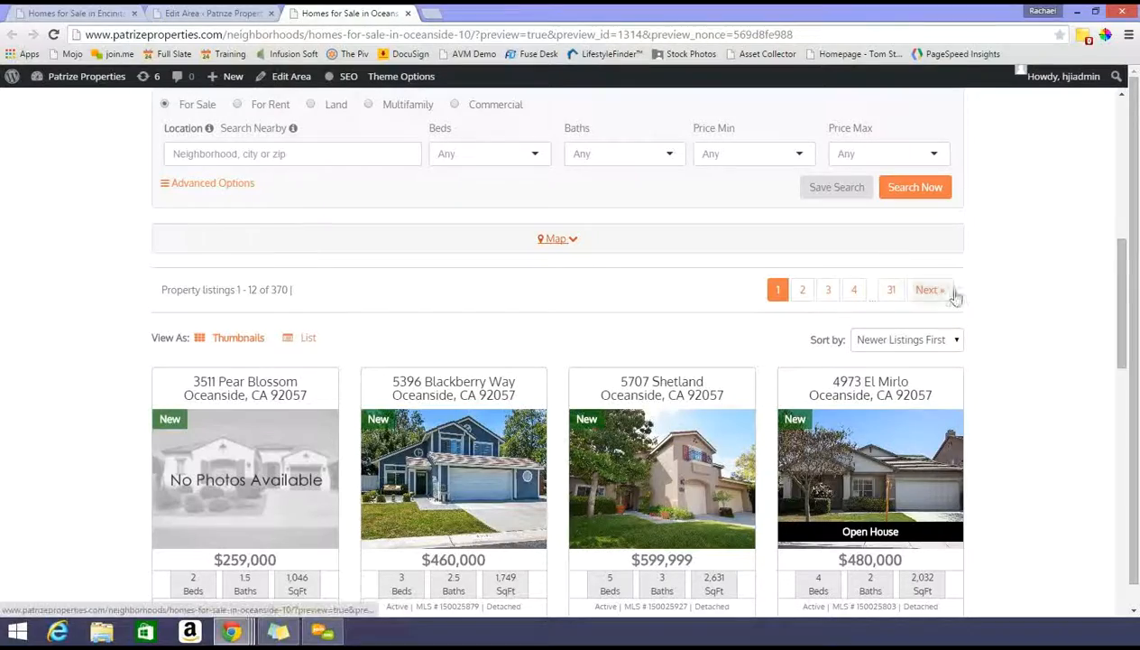
{"action": "scroll", "coordinate": [1102, 341], "scroll_direction": "down", "scroll_amount": 3}
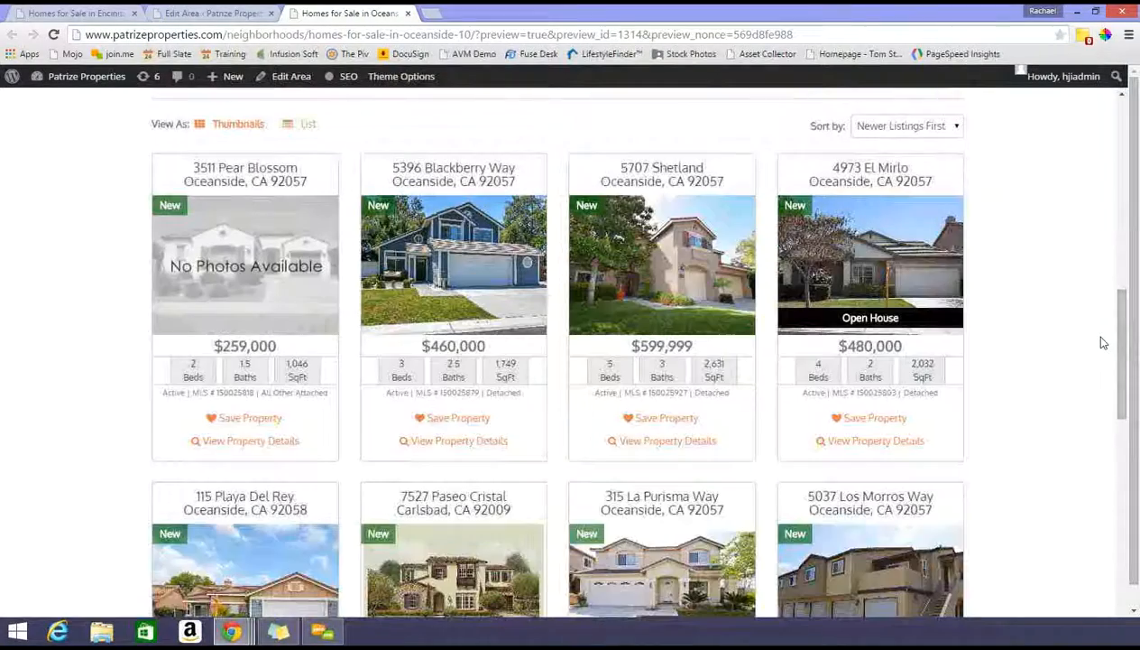
{"action": "scroll", "coordinate": [1103, 342], "scroll_direction": "down", "scroll_amount": 5}
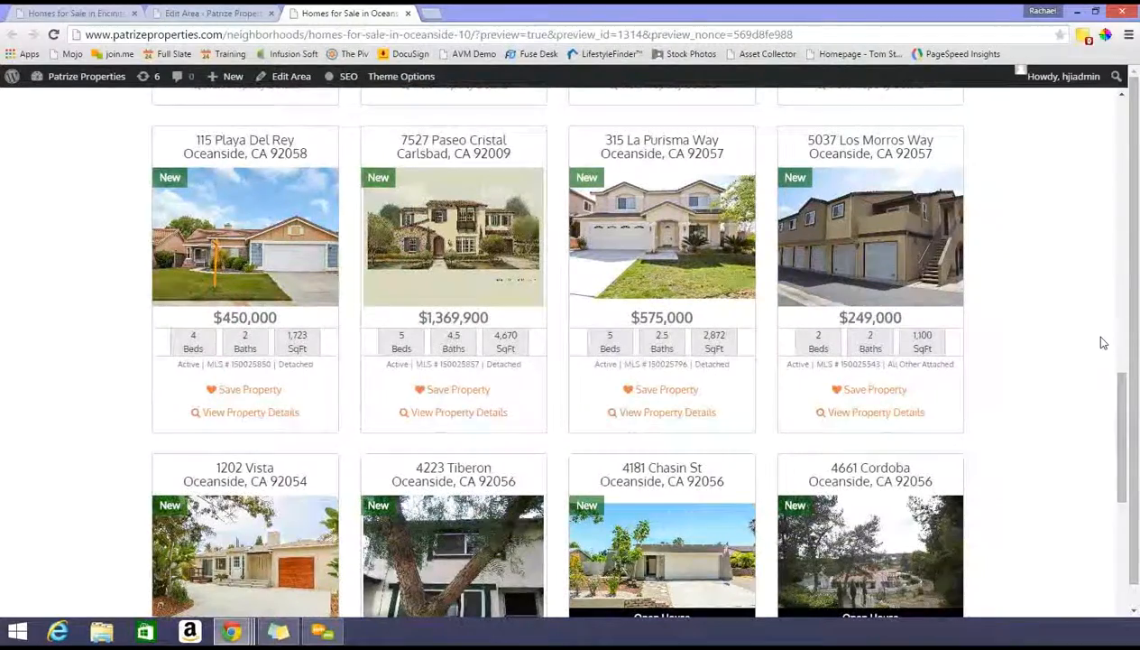
Review the Area Info section of the previewed Oceanside page, including its area overview data and charts.
{"action": "scroll", "coordinate": [1102, 342], "scroll_direction": "up", "scroll_amount": 13}
{"action": "scroll", "coordinate": [1103, 342], "scroll_direction": "up", "scroll_amount": 3}
{"action": "scroll", "coordinate": [592, 482], "scroll_direction": "down", "scroll_amount": 4}
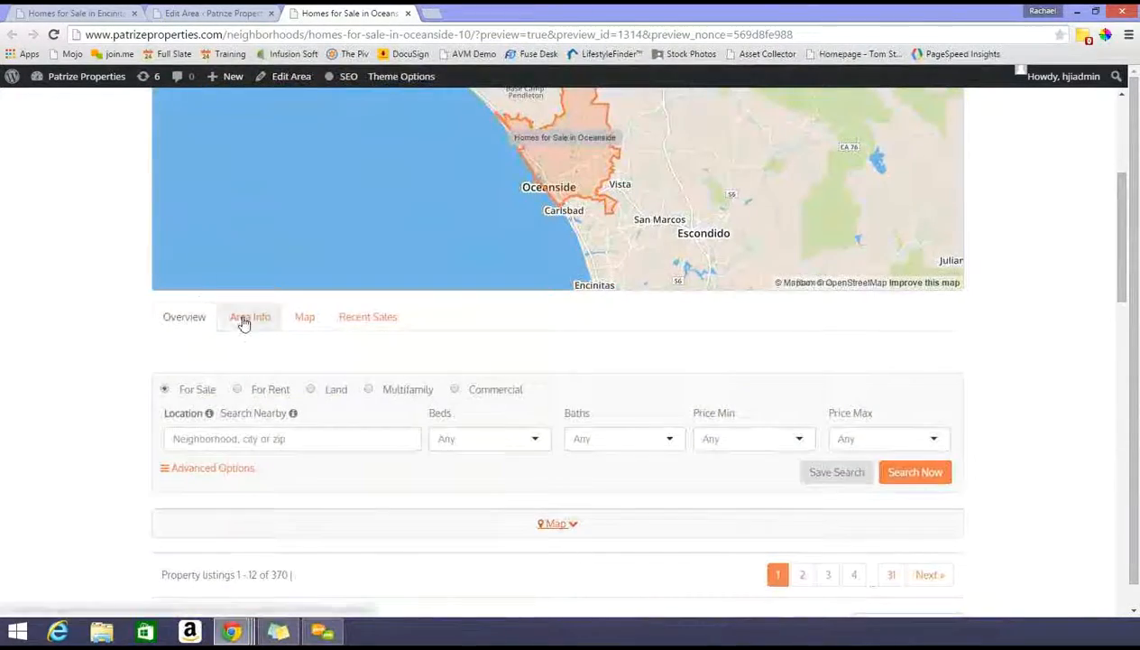
{"action": "left_click", "coordinate": [244, 321]}
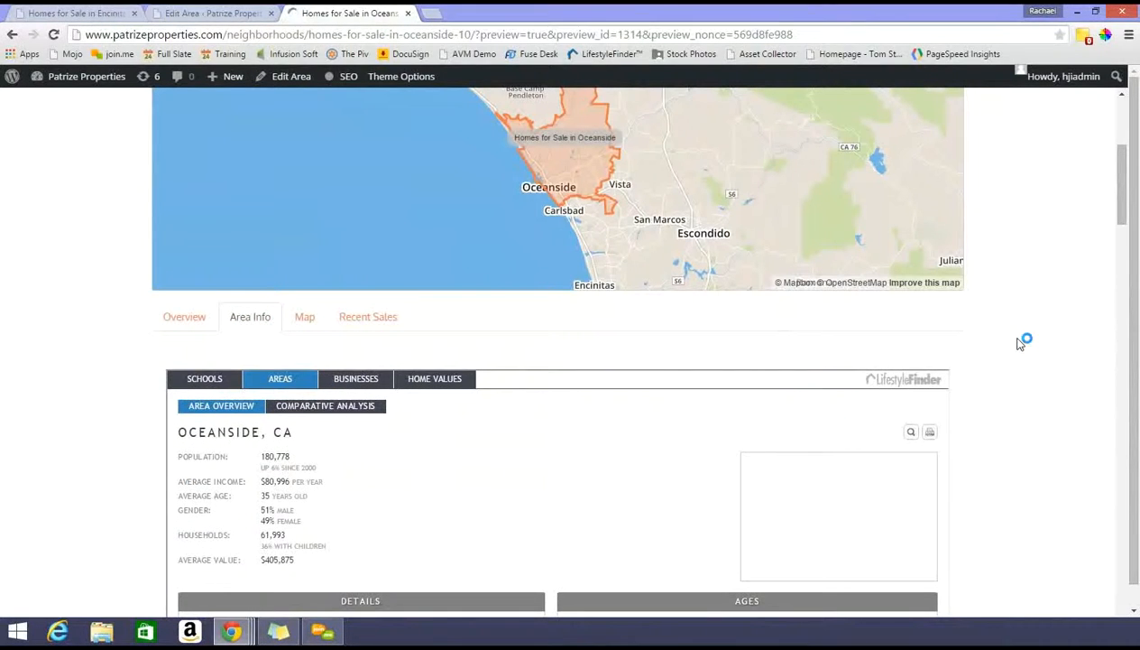
{"action": "scroll", "coordinate": [1020, 343], "scroll_direction": "down", "scroll_amount": 3}
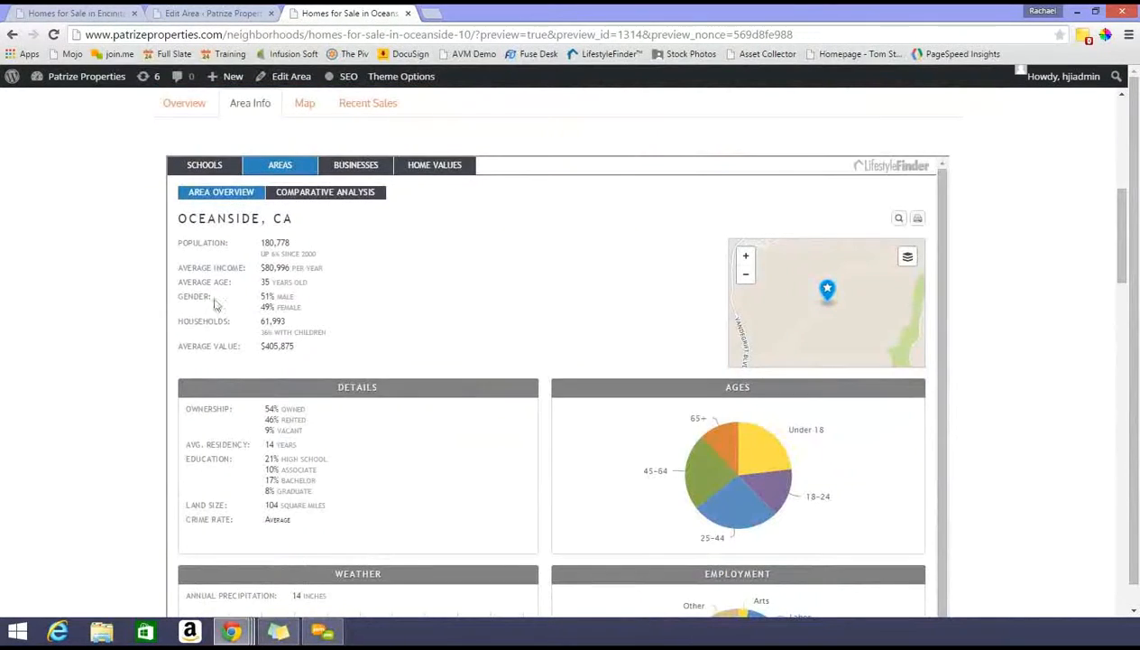
Open the Alamosa Park Elementary profile in the Area Info schools list and review its details, enrollment and nearby schools.
{"action": "left_click", "coordinate": [205, 171]}
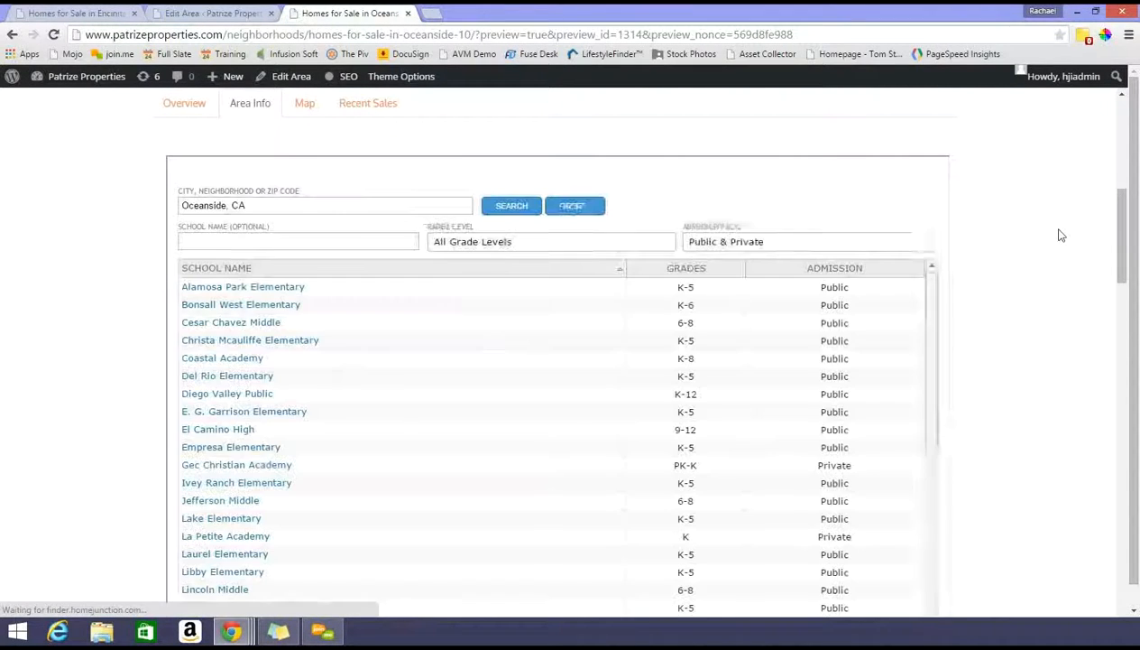
{"action": "left_click", "coordinate": [246, 289]}
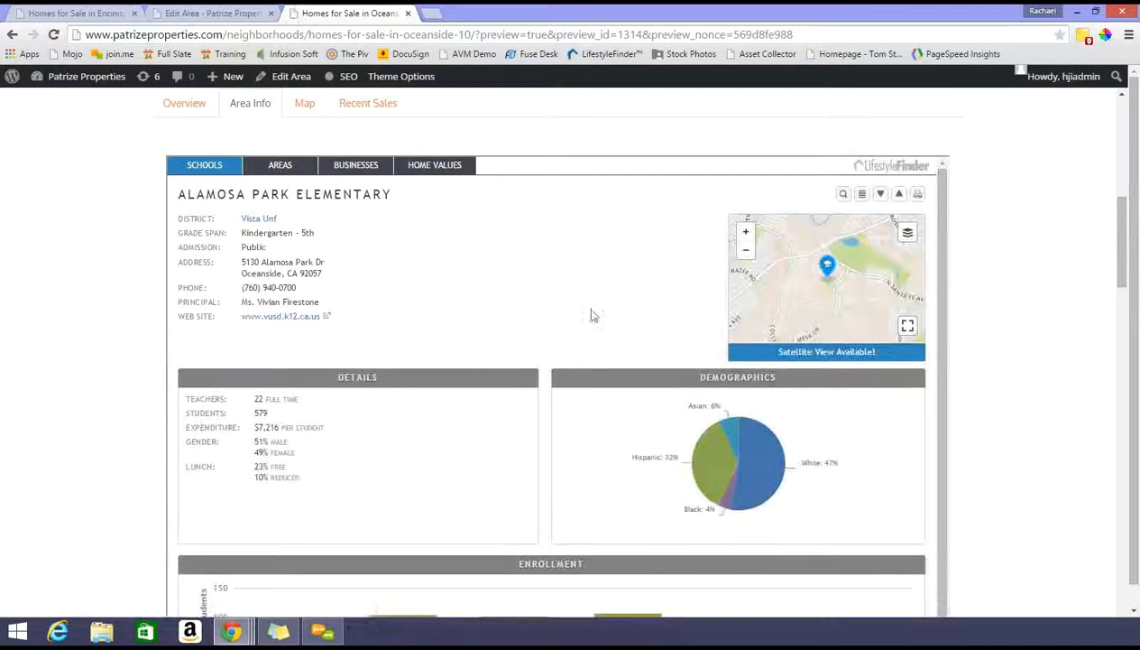
{"action": "scroll", "coordinate": [627, 288], "scroll_direction": "down", "scroll_amount": 1}
{"action": "scroll", "coordinate": [627, 289], "scroll_direction": "down", "scroll_amount": 5}
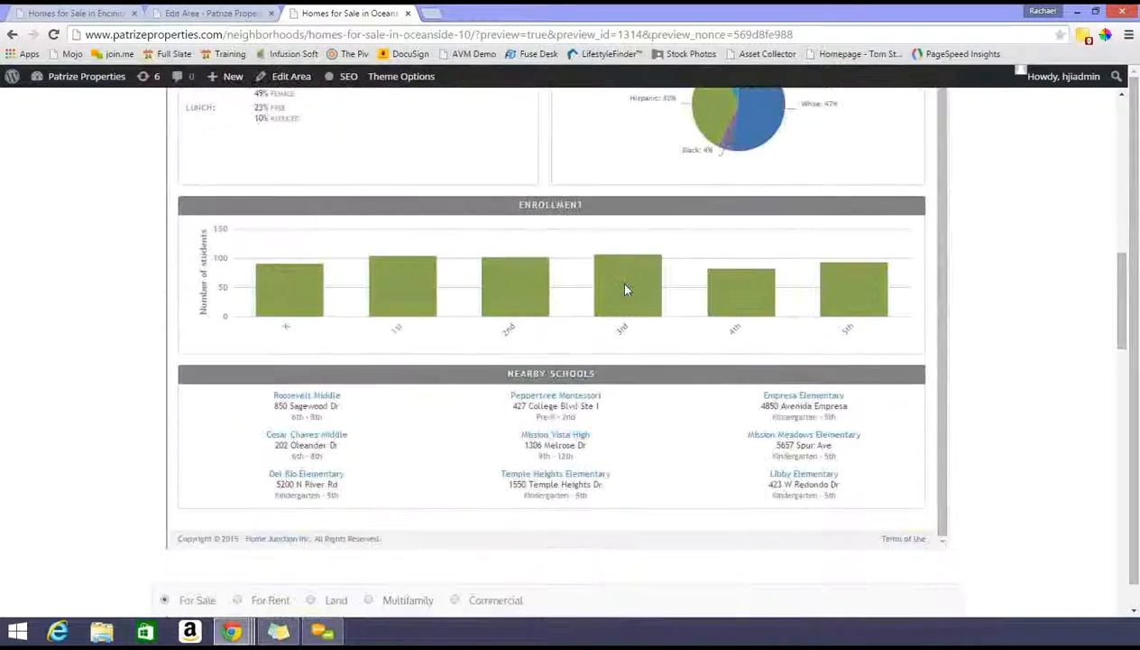
{"action": "scroll", "coordinate": [626, 288], "scroll_direction": "up", "scroll_amount": 4}
{"action": "scroll", "coordinate": [626, 289], "scroll_direction": "up", "scroll_amount": 2}
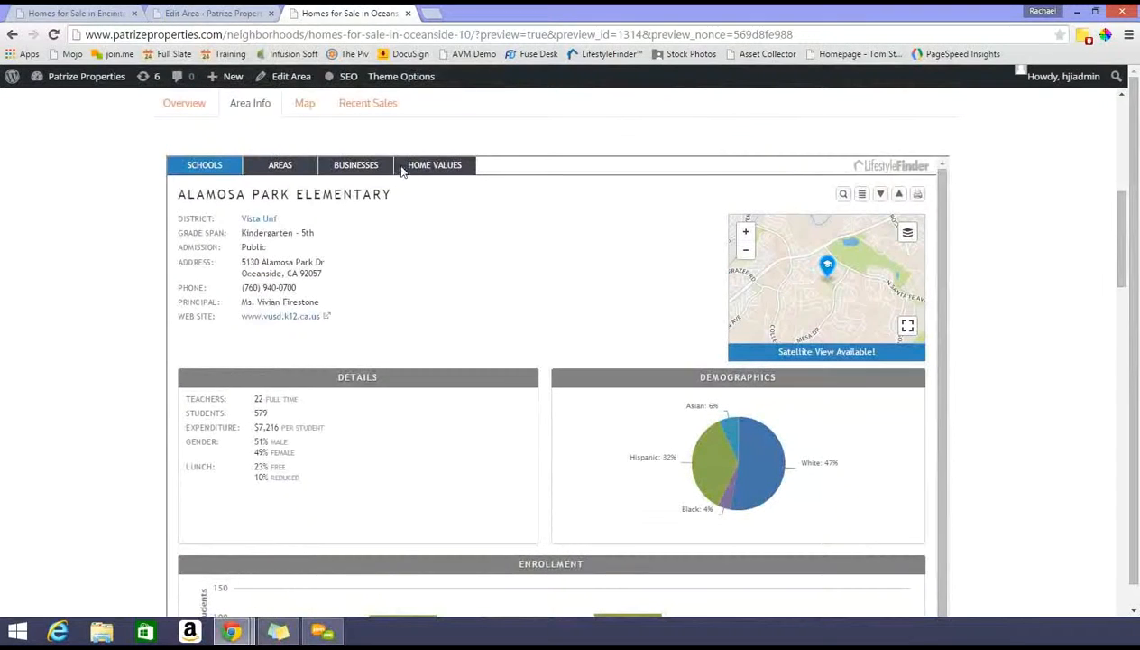
Review the Home Values market trends for Oceanside, including sales activity, price trends and the summary.
{"action": "left_click", "coordinate": [441, 169]}
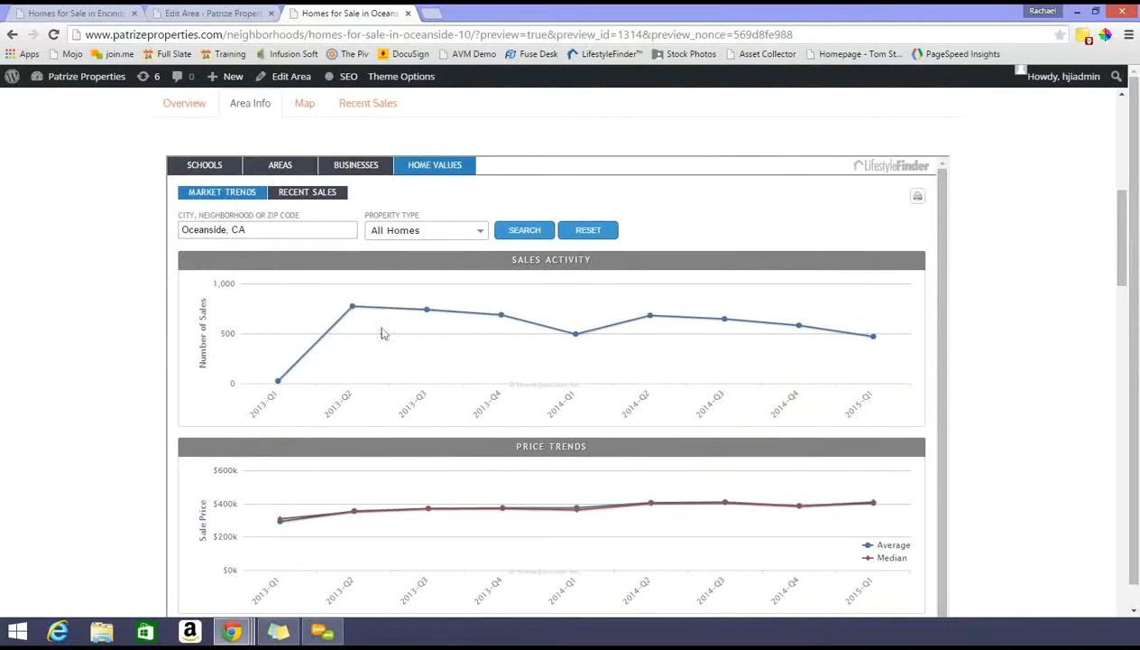
{"action": "scroll", "coordinate": [837, 399], "scroll_direction": "down", "scroll_amount": 2}
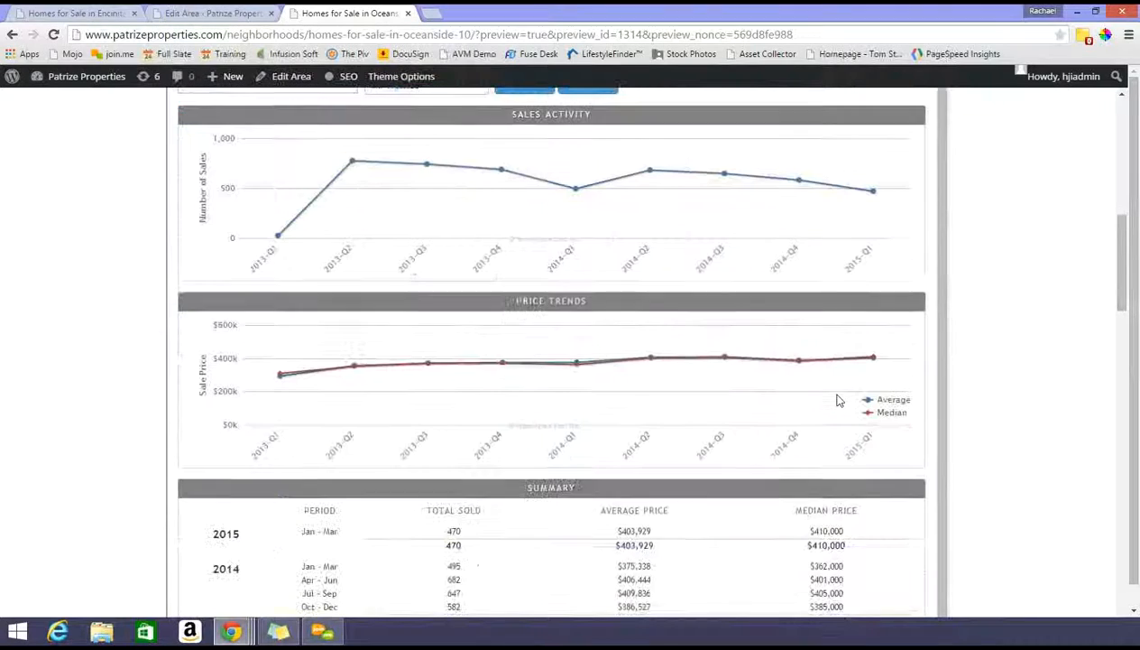
{"action": "scroll", "coordinate": [564, 293], "scroll_direction": "up", "scroll_amount": 3}
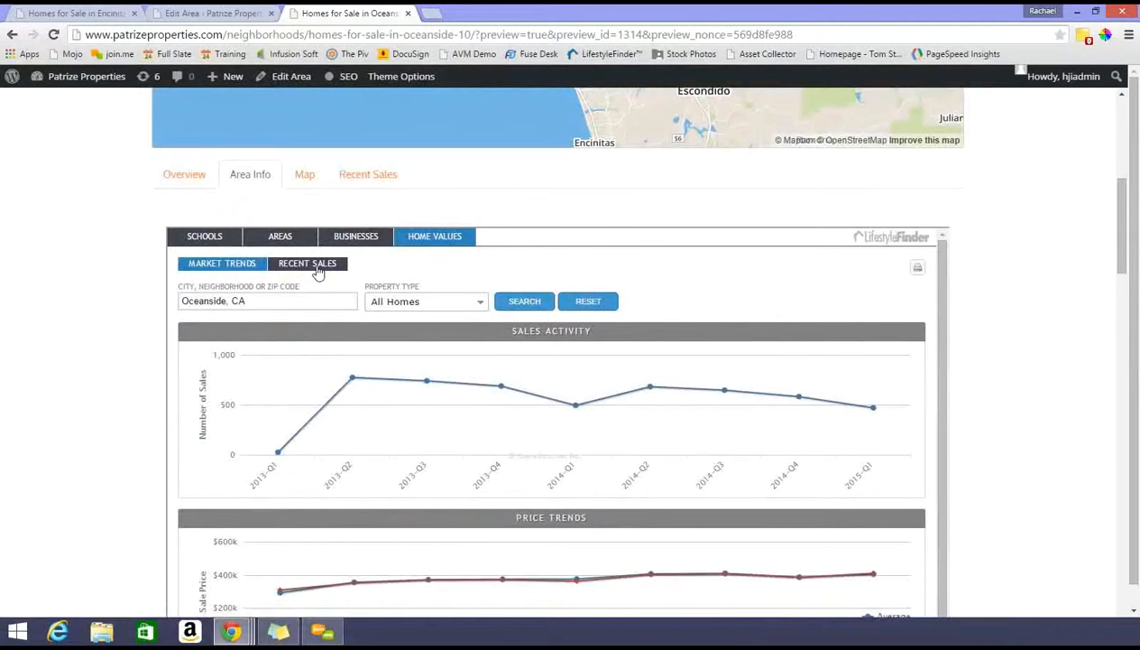
Check the Recent Sales section of the previewed Oceanside page, including its location search and map.
{"action": "left_click", "coordinate": [365, 175]}
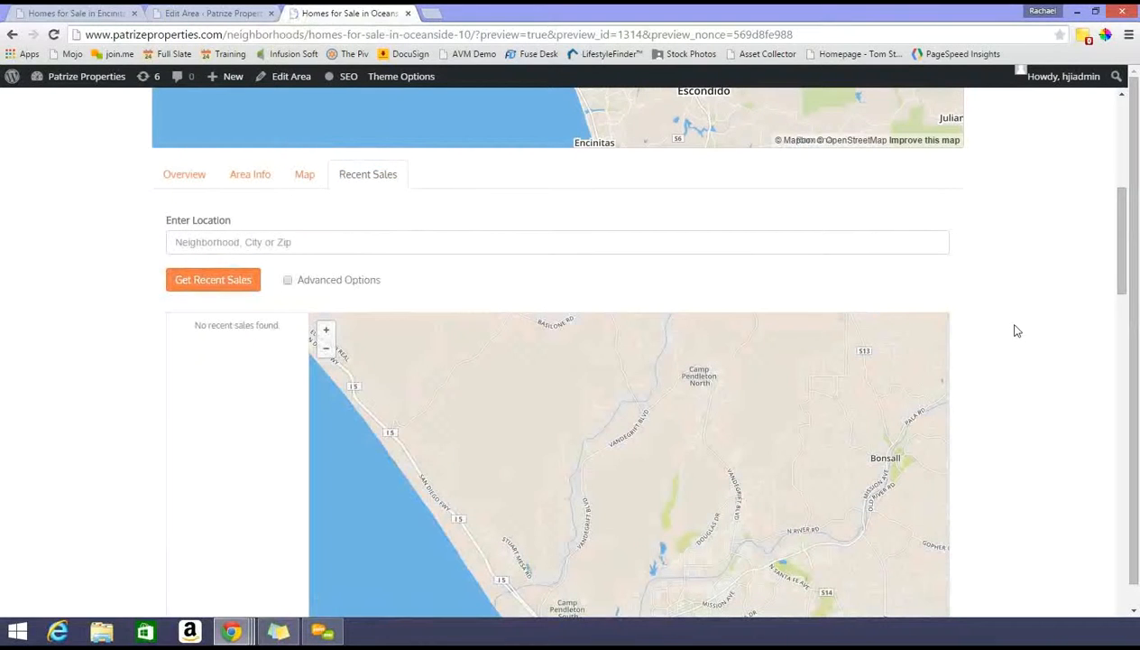
{"action": "scroll", "coordinate": [1017, 331], "scroll_direction": "down", "scroll_amount": 5}
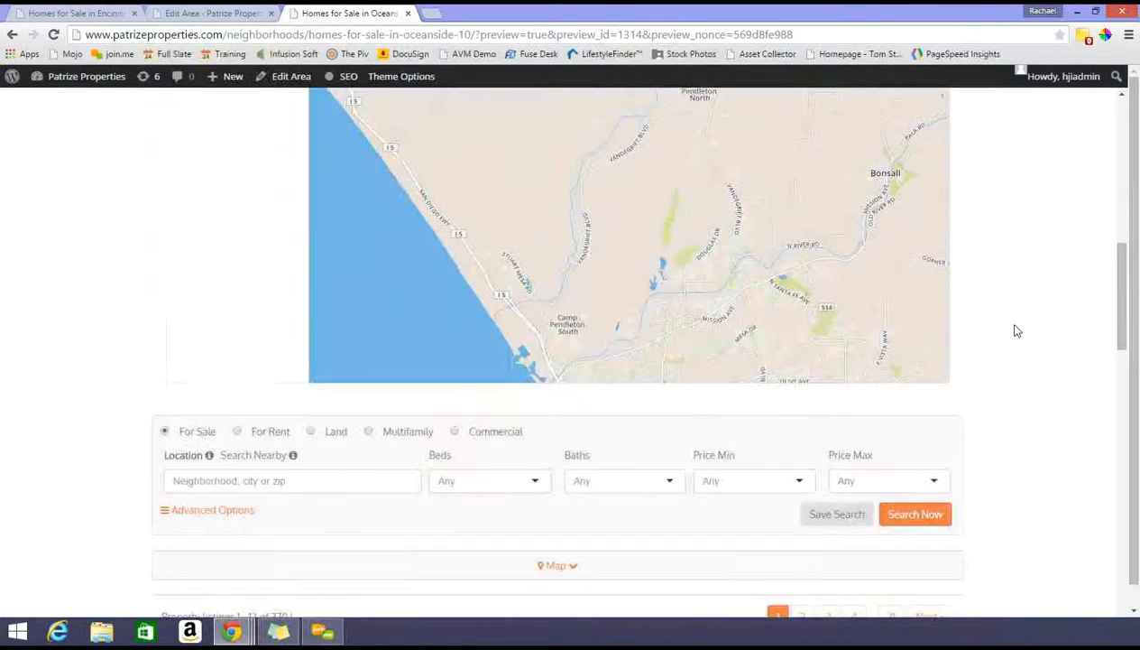
{"action": "scroll", "coordinate": [1017, 331], "scroll_direction": "up", "scroll_amount": 5}
{"action": "scroll", "coordinate": [1017, 330], "scroll_direction": "up", "scroll_amount": 5}
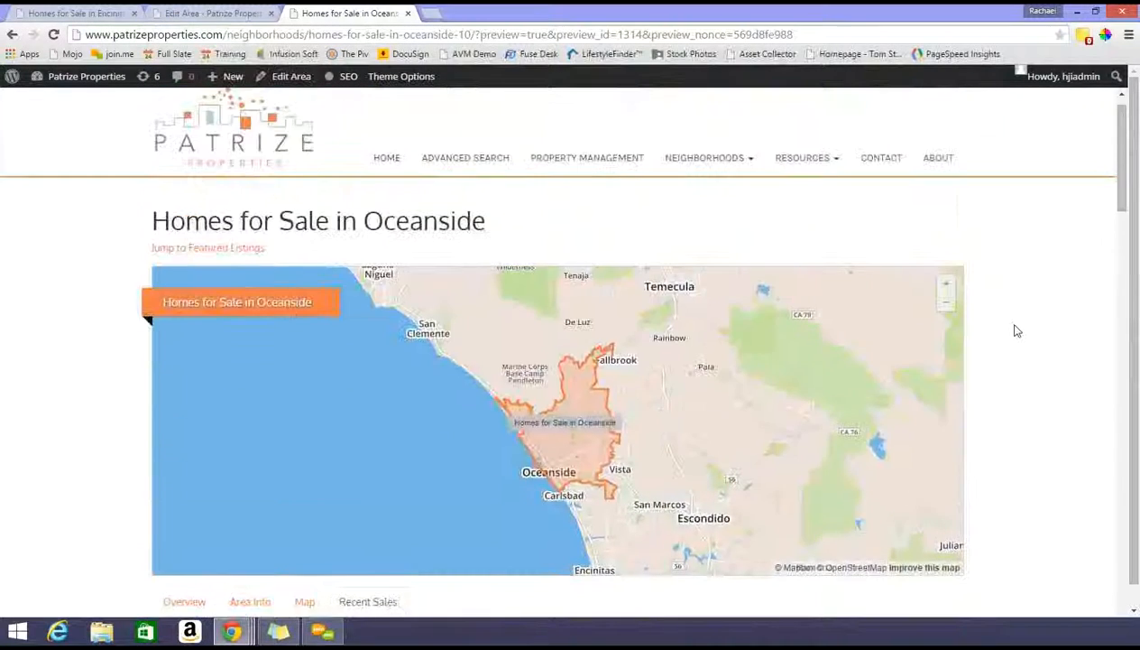
{"action": "scroll", "coordinate": [1017, 330], "scroll_direction": "down", "scroll_amount": 3}
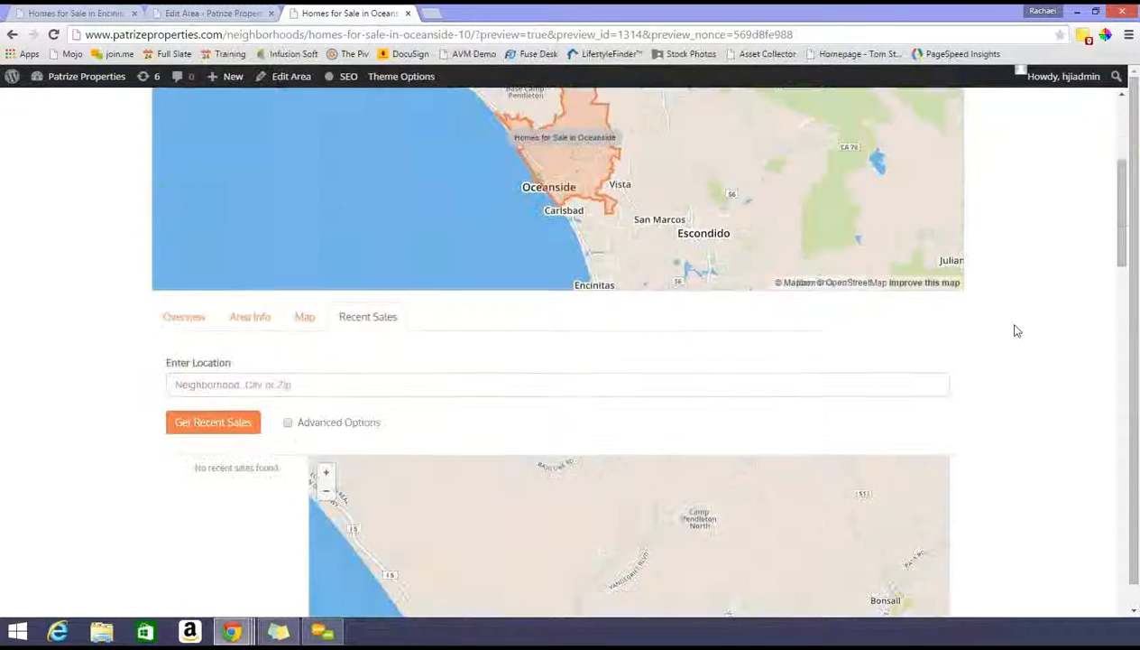
Review the previewed page's Area Info and Map sections, including the Oceanside listing map and the featured listings below.
{"action": "left_click", "coordinate": [239, 324]}
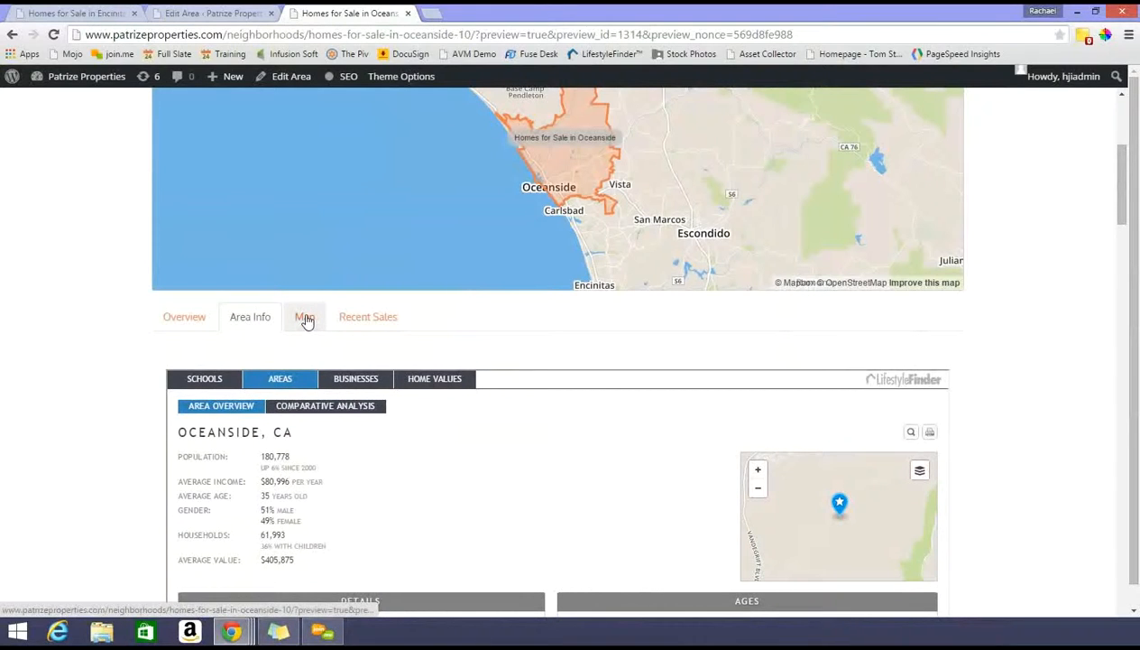
{"action": "left_click", "coordinate": [305, 318]}
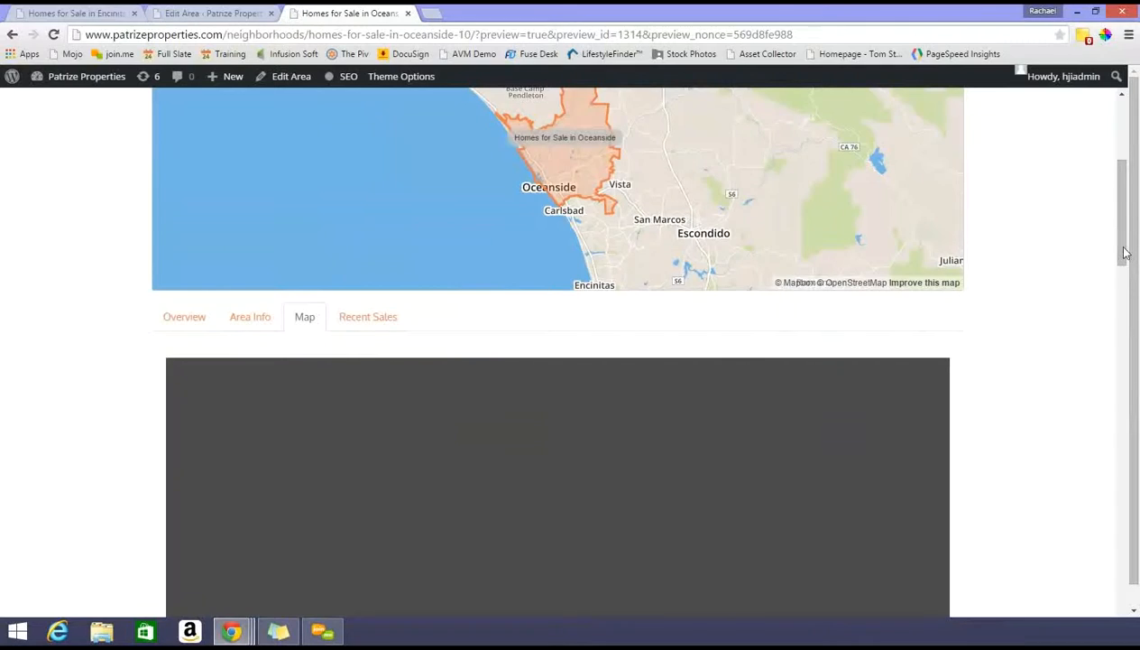
{"action": "scroll", "coordinate": [1124, 258], "scroll_direction": "down", "scroll_amount": 3}
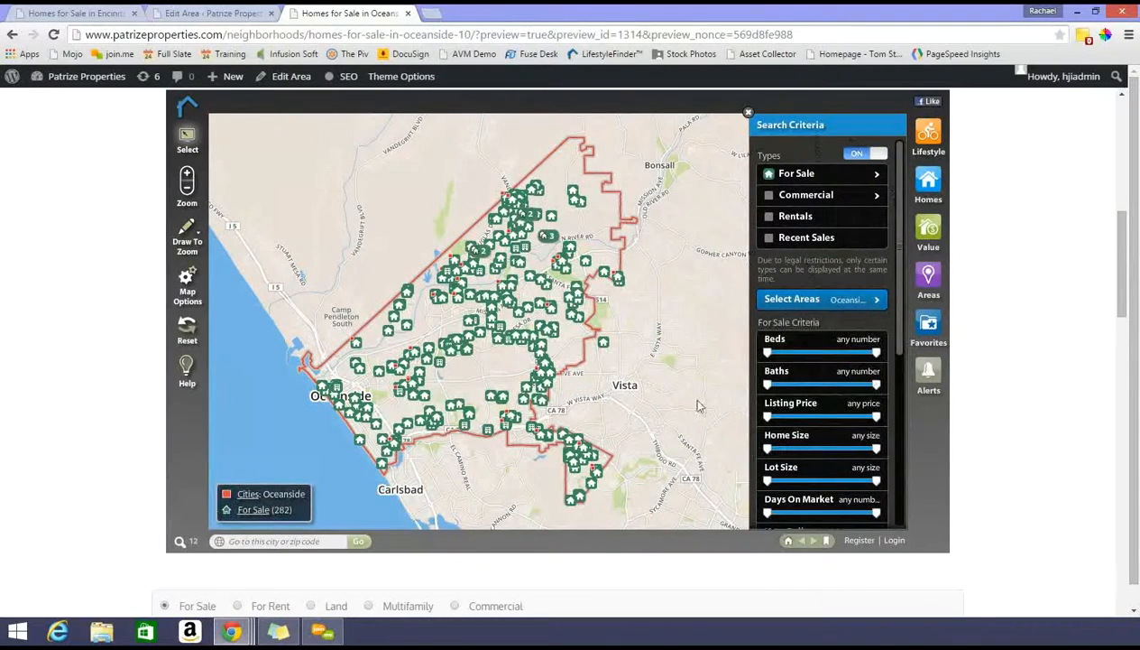
{"action": "scroll", "coordinate": [758, 383], "scroll_direction": "down", "scroll_amount": 1}
{"action": "scroll", "coordinate": [826, 366], "scroll_direction": "down", "scroll_amount": 1}
{"action": "scroll", "coordinate": [814, 492], "scroll_direction": "down", "scroll_amount": 5}
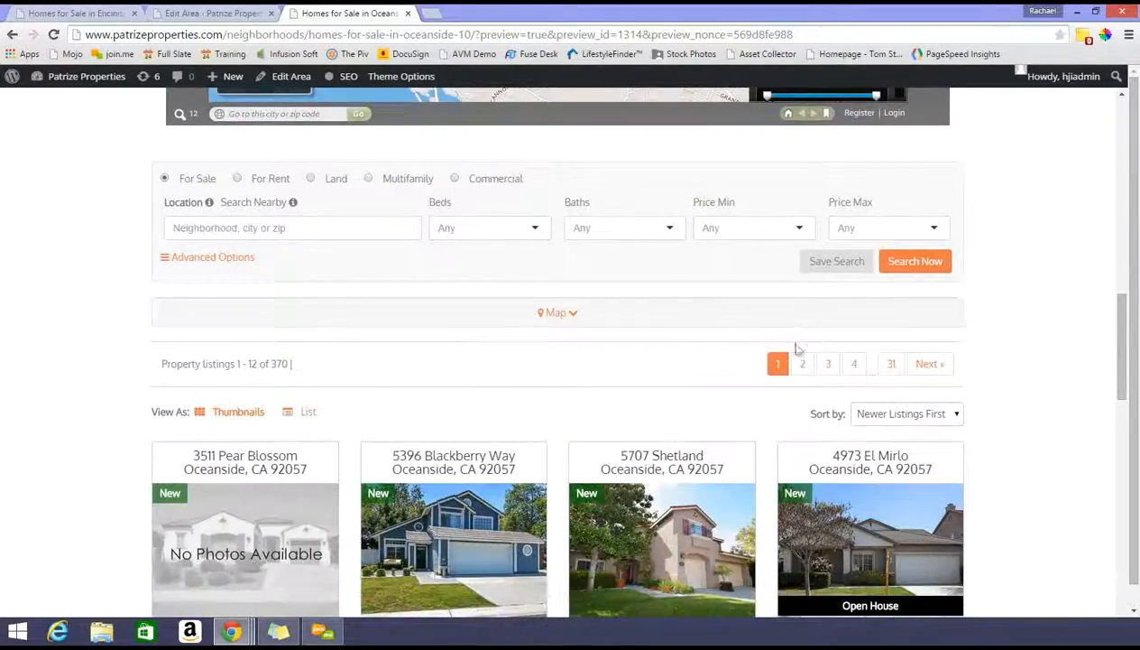
{"action": "scroll", "coordinate": [980, 329], "scroll_direction": "down", "scroll_amount": 10}
{"action": "scroll", "coordinate": [1009, 339], "scroll_direction": "down", "scroll_amount": 5}
{"action": "scroll", "coordinate": [1012, 341], "scroll_direction": "up", "scroll_amount": 18}
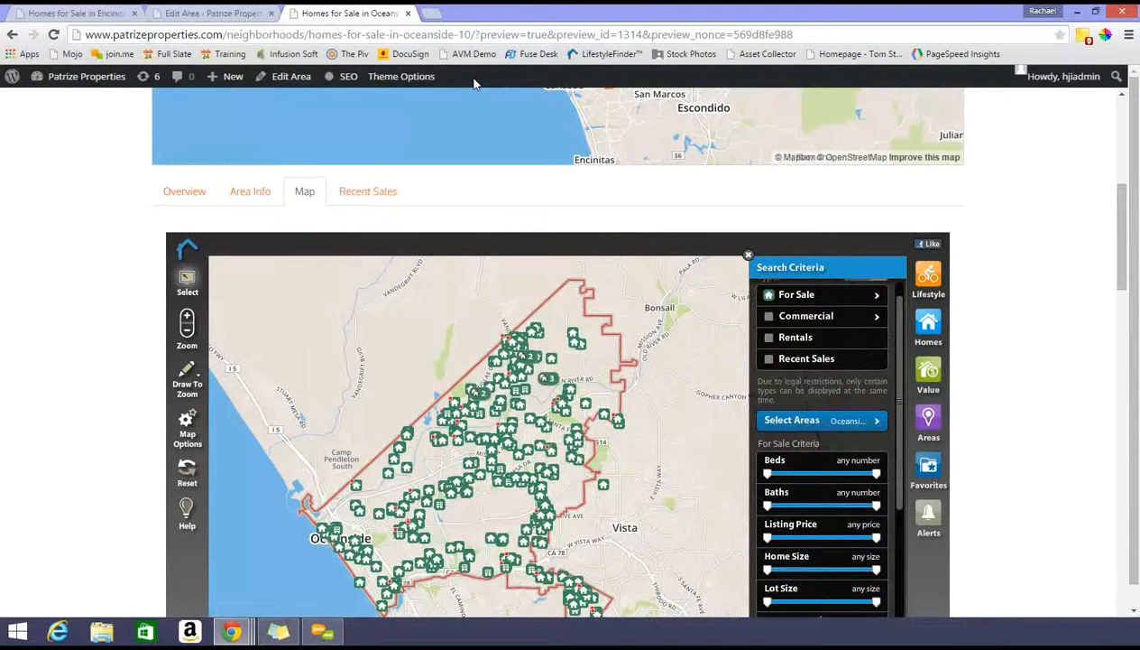
Close the preview, clear the Recent Sales tab's shortcode and name in the Oceanside area, and update the area.
{"action": "left_click", "coordinate": [408, 13]}
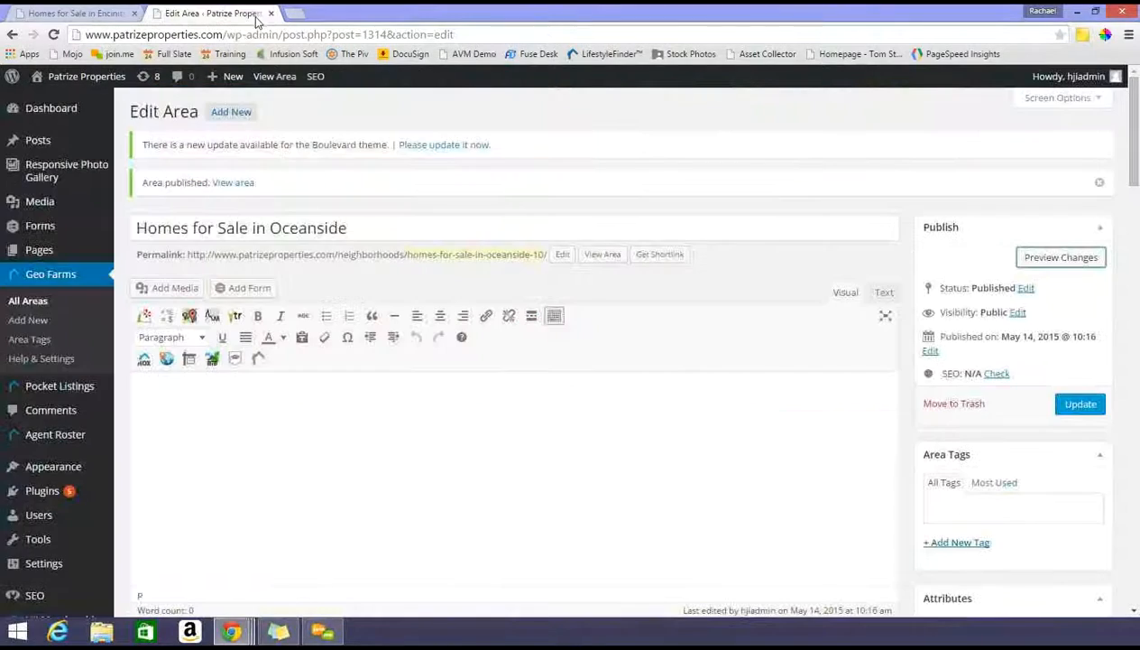
{"action": "scroll", "coordinate": [534, 439], "scroll_direction": "down", "scroll_amount": 15}
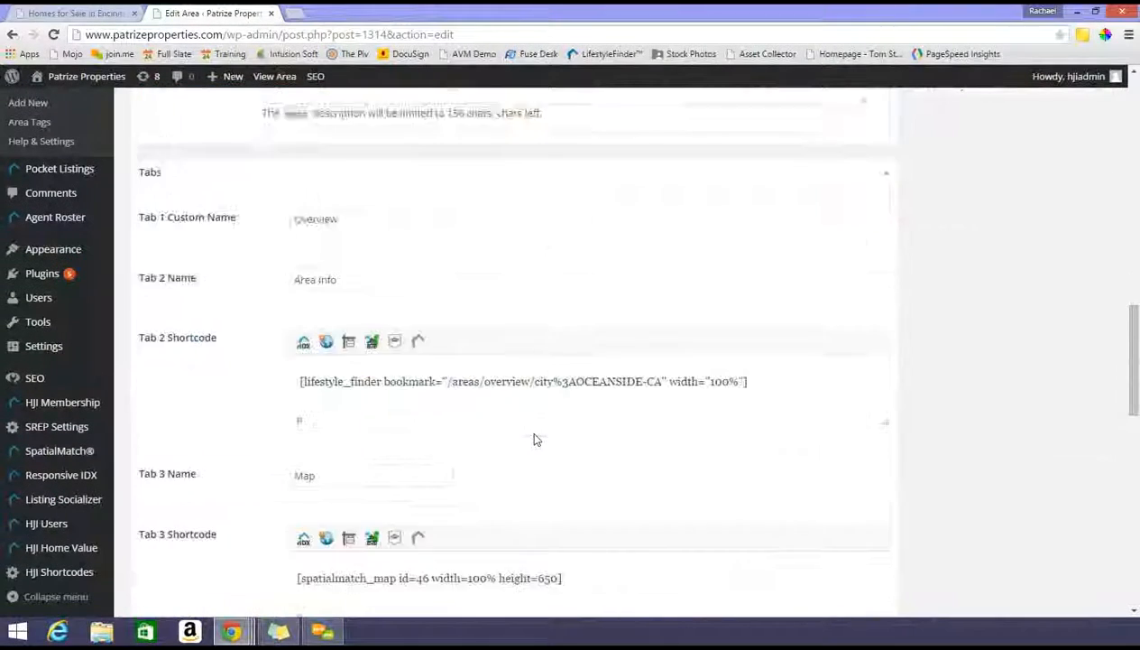
{"action": "scroll", "coordinate": [535, 435], "scroll_direction": "down", "scroll_amount": 2}
{"action": "left_click_drag", "start_coordinate": [565, 437], "coordinate": [198, 393]}
{"action": "key", "text": "Delete"}
{"action": "left_click_drag", "start_coordinate": [369, 318], "coordinate": [100, 316]}
{"action": "key", "text": "Delete"}
{"action": "scroll", "coordinate": [908, 305], "scroll_direction": "up", "scroll_amount": 15}
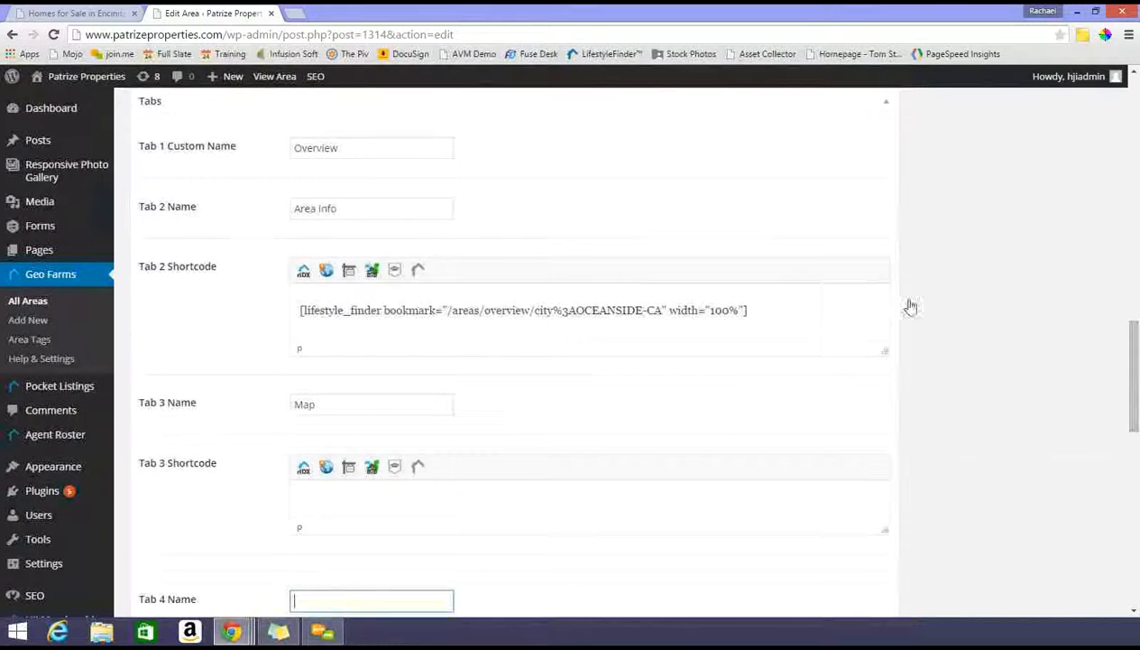
{"action": "left_click", "coordinate": [1081, 190]}
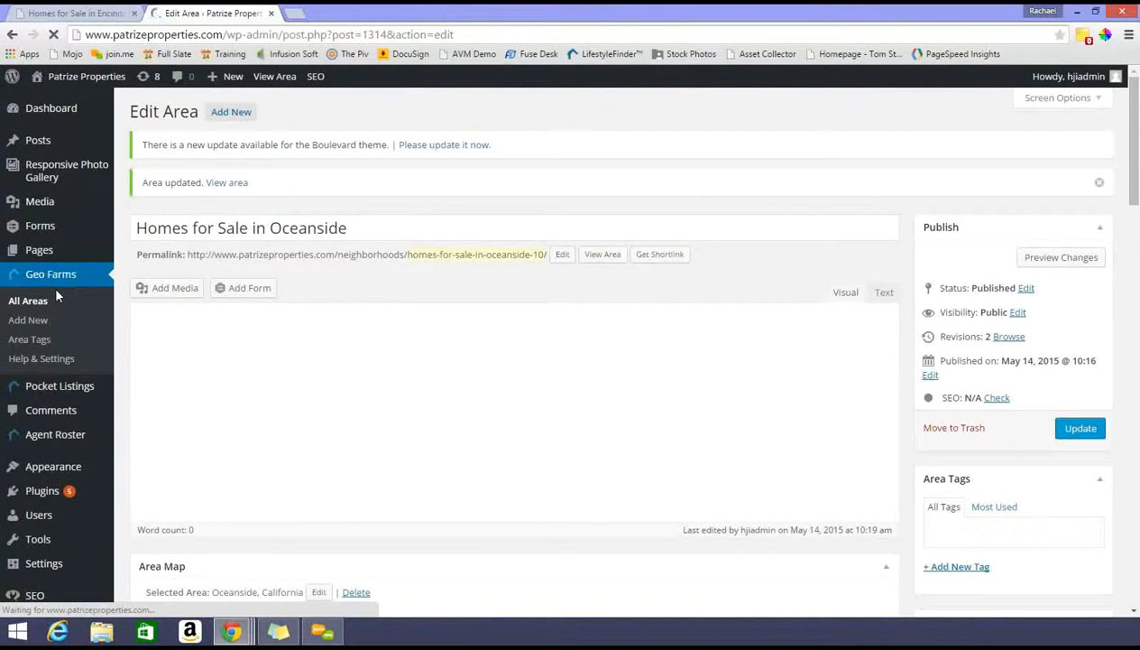
Open the site's menu editor and look over the neighborhood sub items in the Main Menu structure.
{"action": "scroll", "coordinate": [22, 324], "scroll_direction": "down", "scroll_amount": 3}
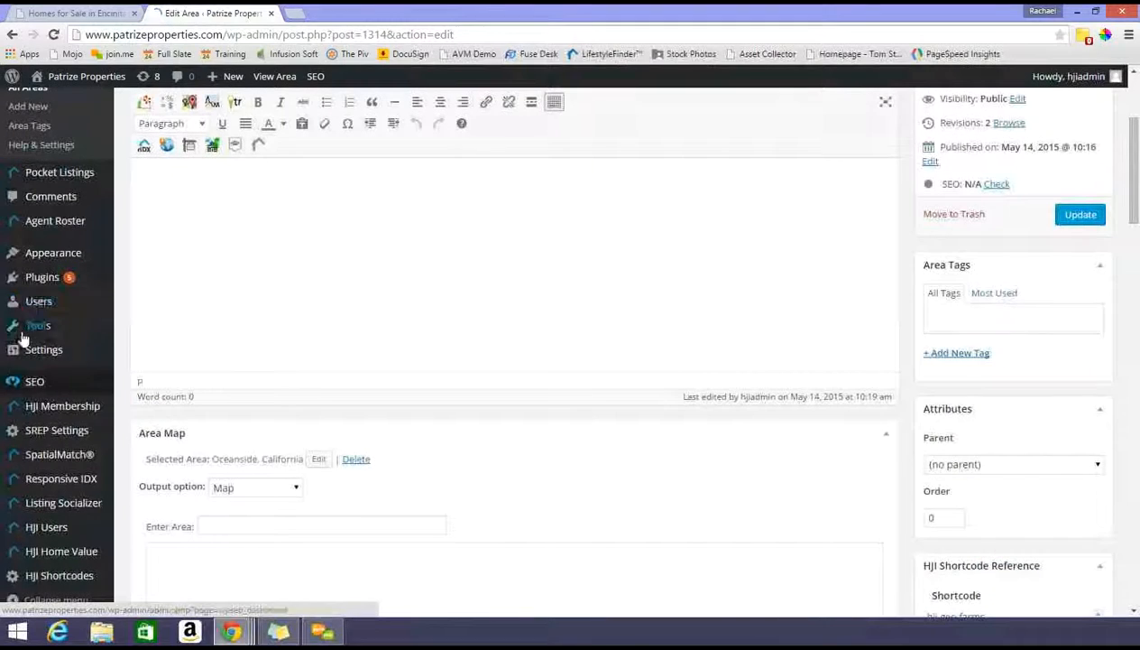
{"action": "mouse_move", "coordinate": [54, 257]}
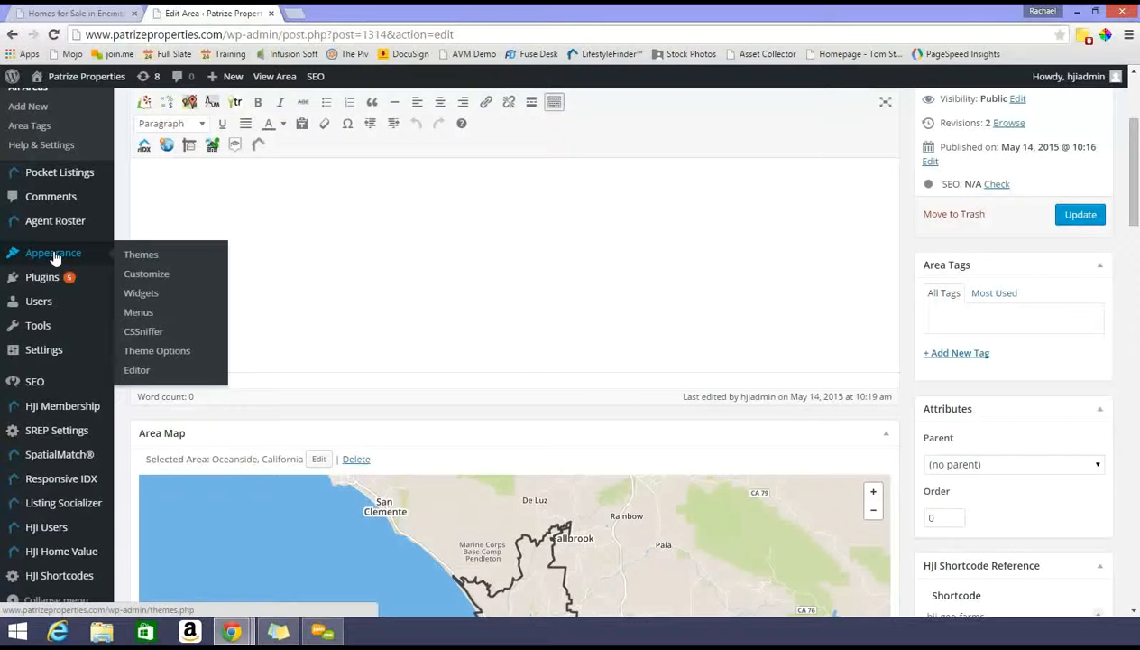
{"action": "left_click", "coordinate": [139, 313]}
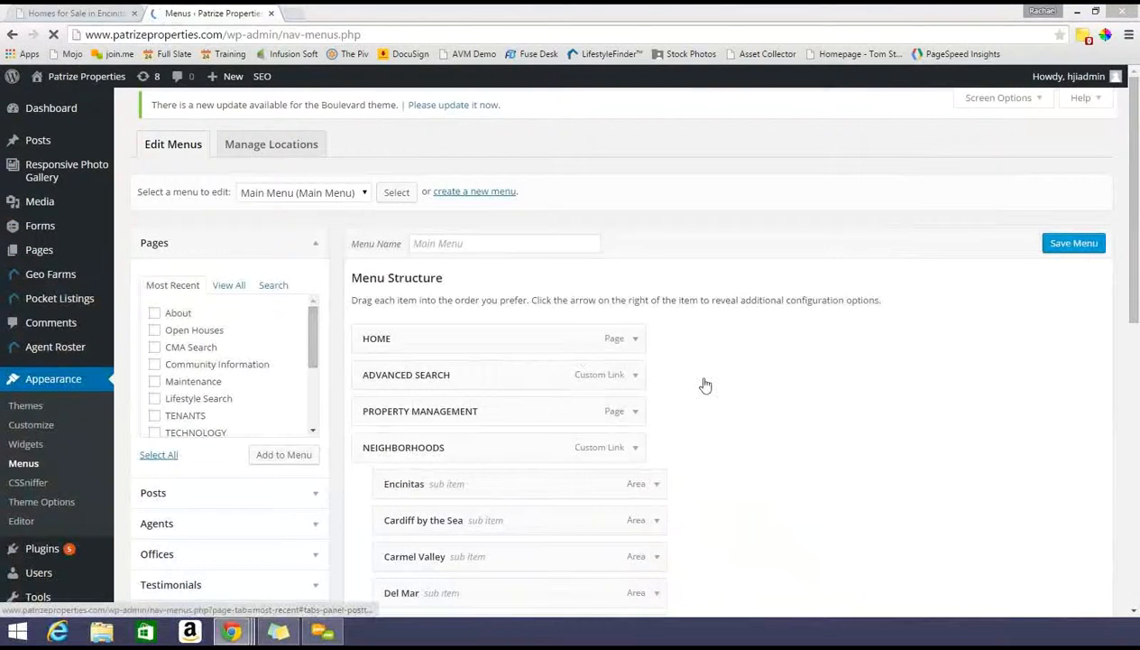
{"action": "scroll", "coordinate": [705, 385], "scroll_direction": "down", "scroll_amount": 1}
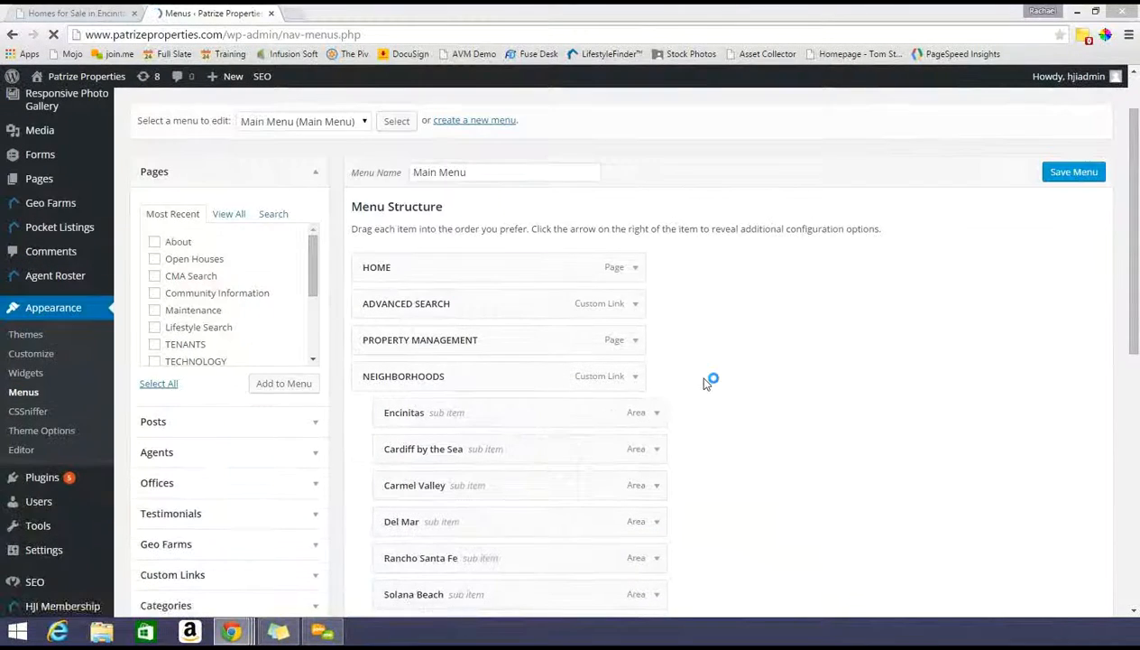
{"action": "scroll", "coordinate": [708, 382], "scroll_direction": "down", "scroll_amount": 2}
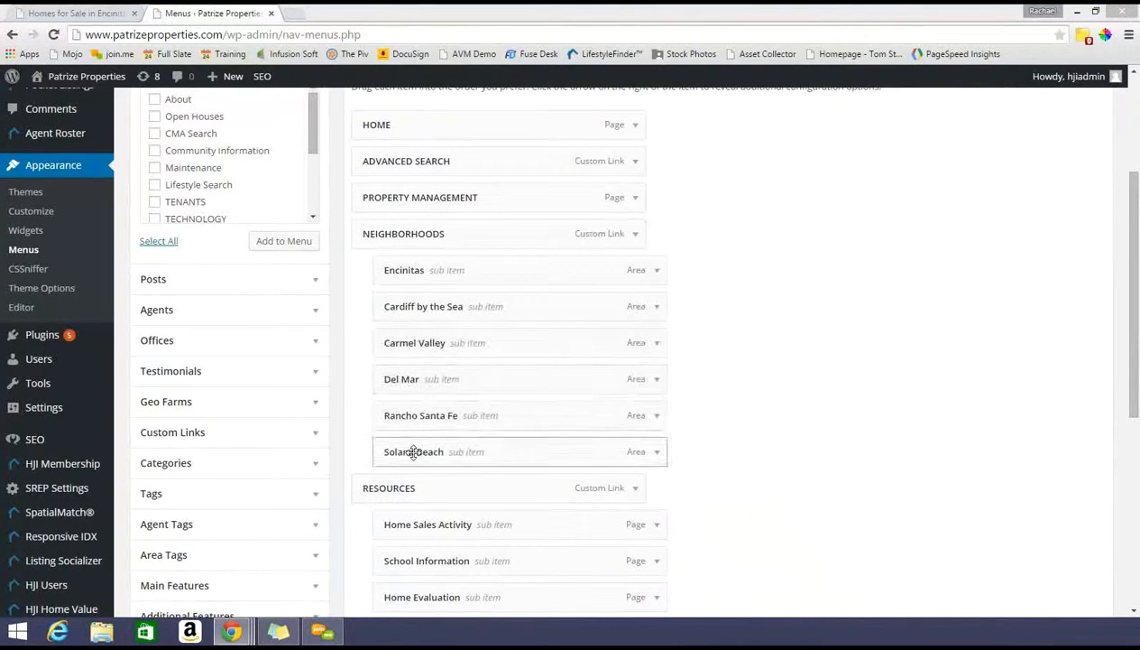
{"action": "scroll", "coordinate": [171, 324], "scroll_direction": "up", "scroll_amount": 2}
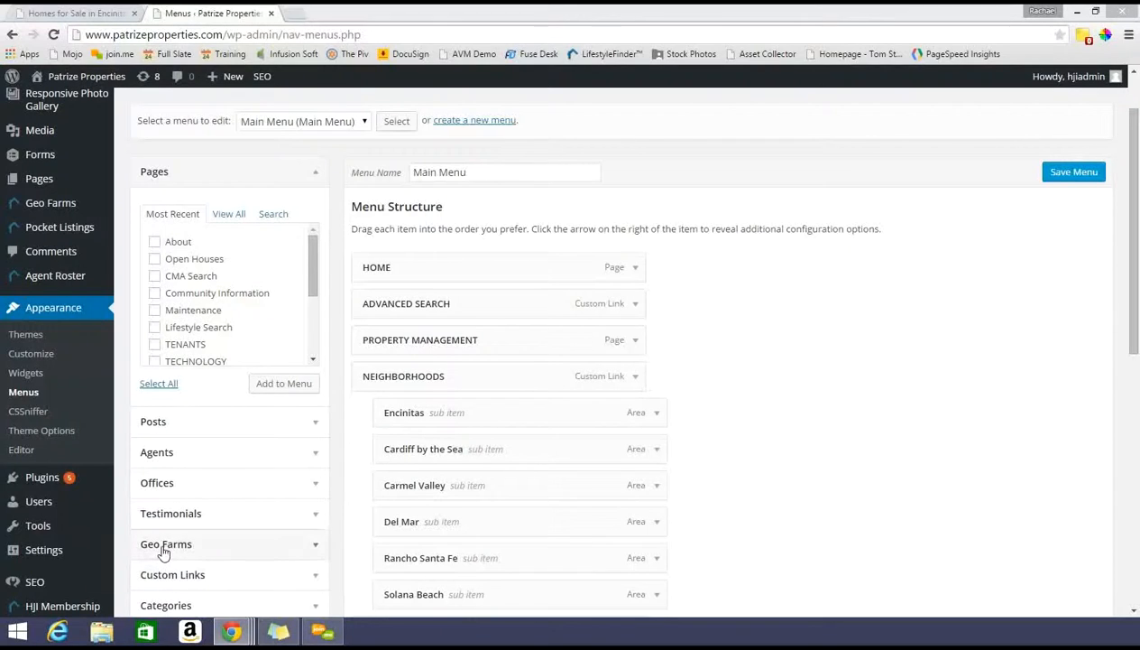
Add the Homes for Sale in Oceanside geo farm to the Main Menu.
{"action": "left_click", "coordinate": [316, 173]}
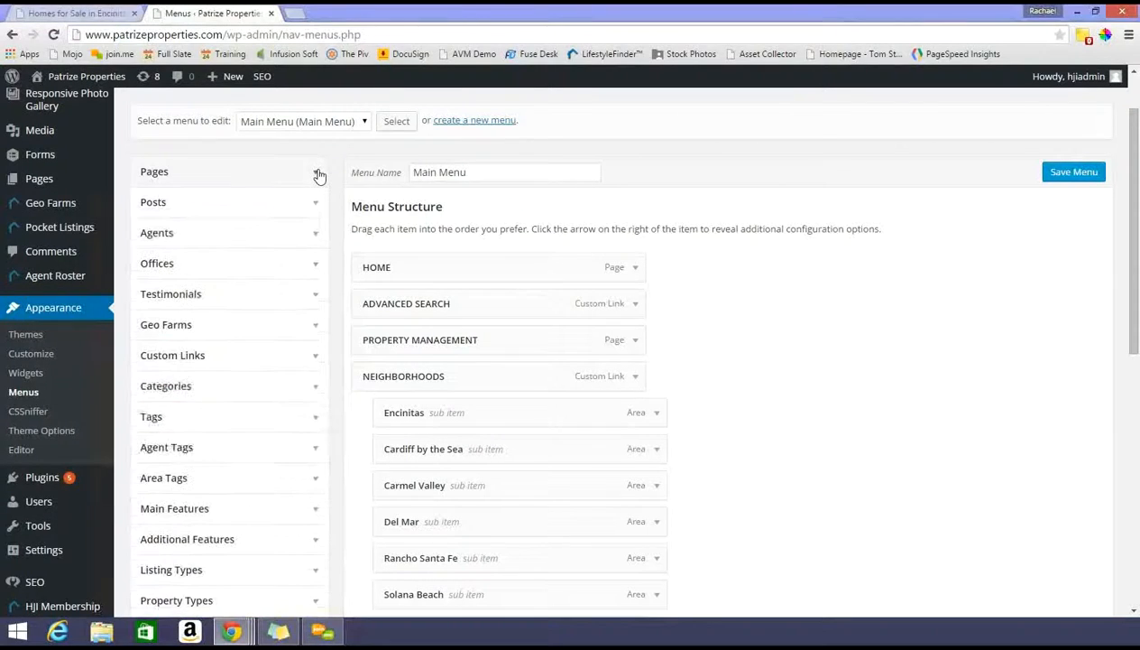
{"action": "left_click", "coordinate": [238, 325]}
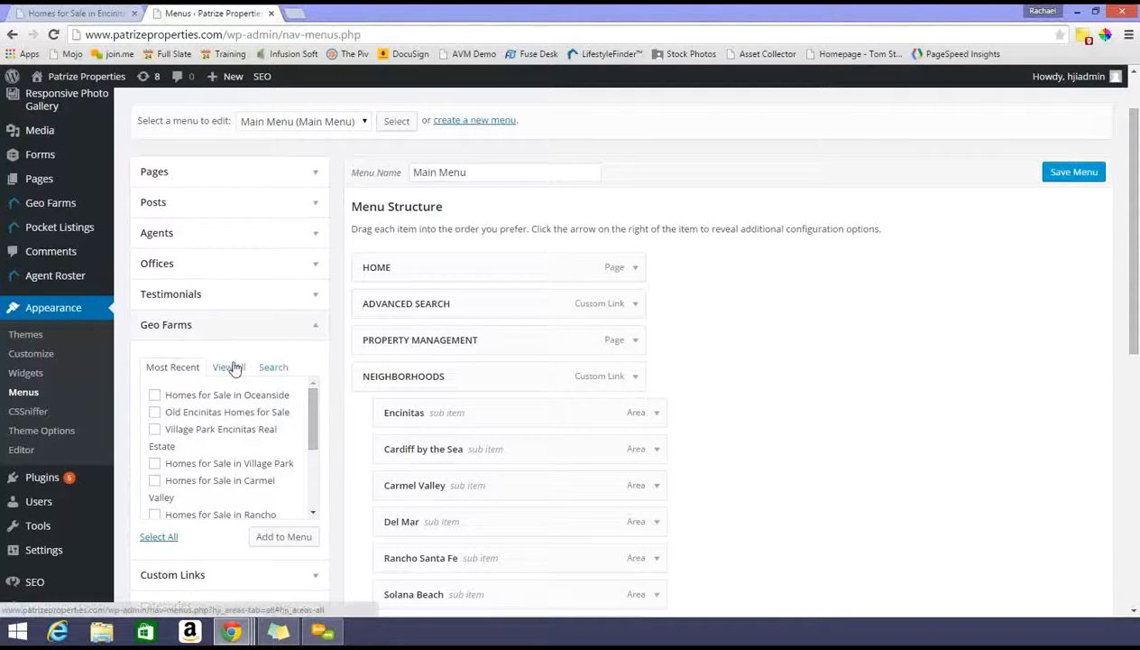
{"action": "left_click", "coordinate": [154, 395]}
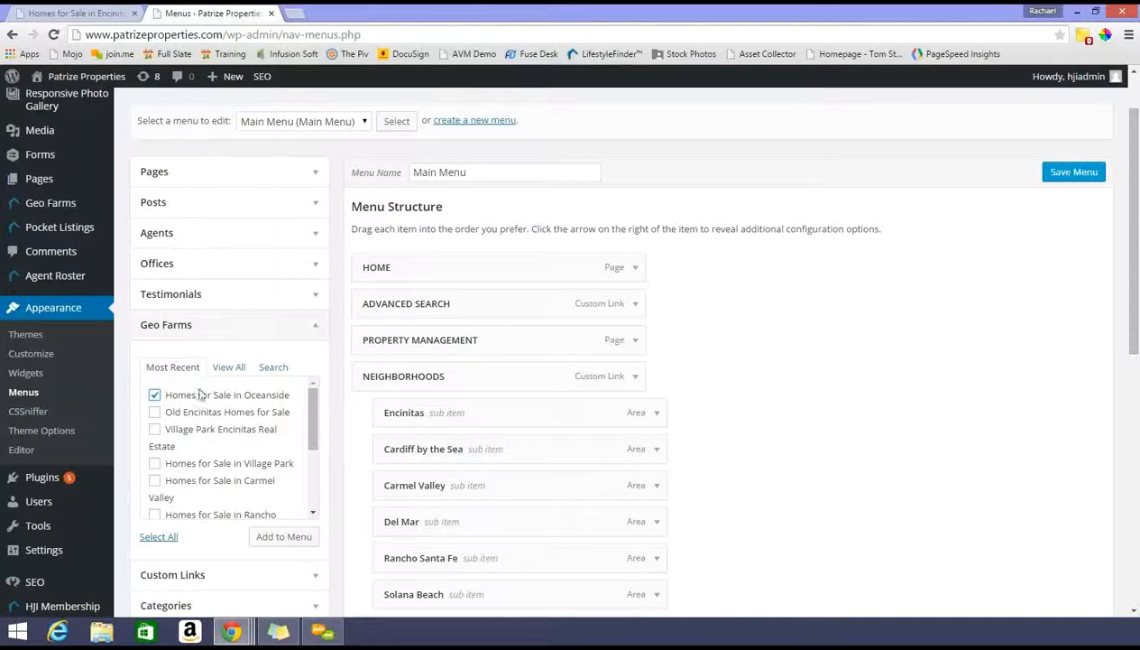
{"action": "left_click", "coordinate": [292, 540]}
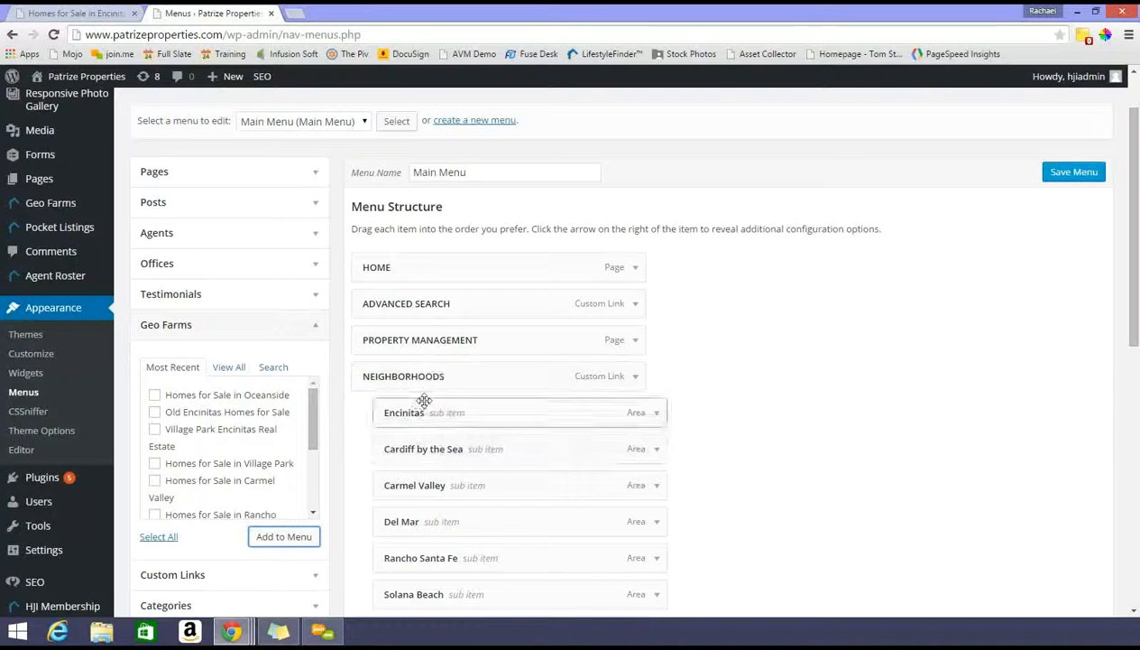
Check the Neighborhoods dropdown in the site navigation on the front-end Encinitas page.
{"action": "left_click", "coordinate": [76, 13]}
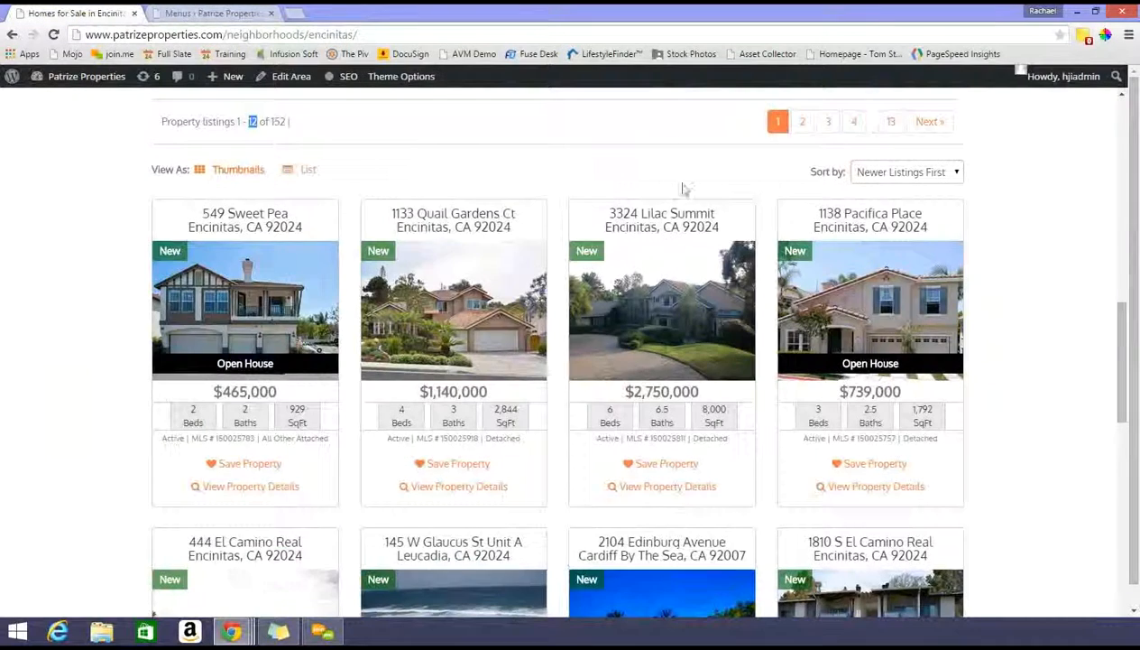
{"action": "scroll", "coordinate": [682, 186], "scroll_direction": "up", "scroll_amount": 10}
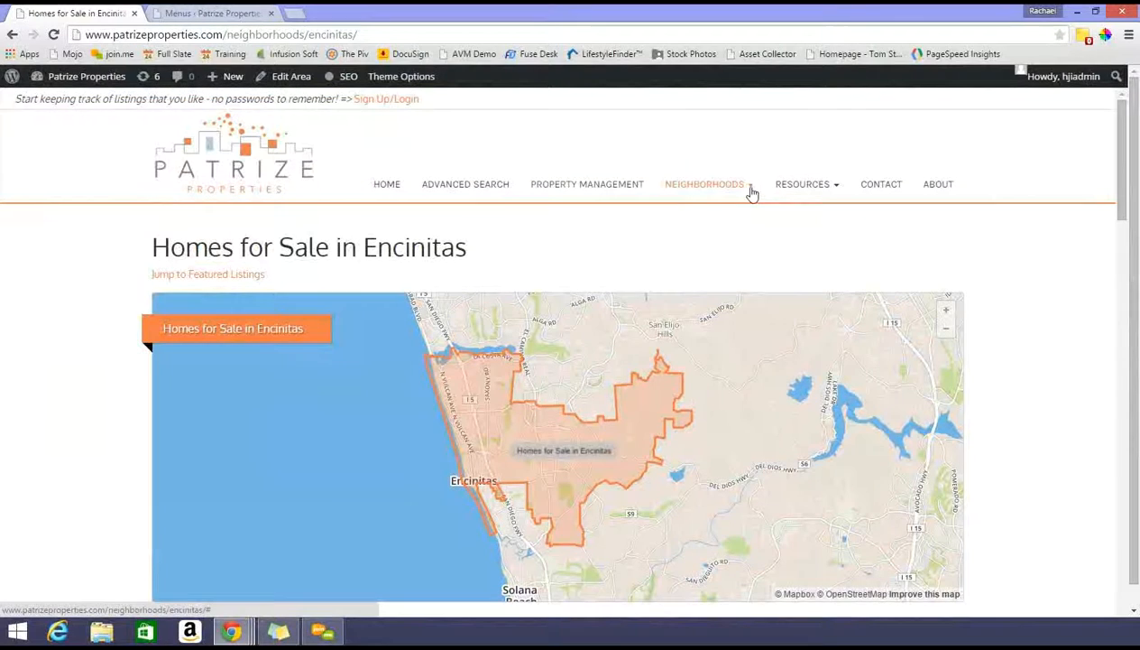
{"action": "mouse_move", "coordinate": [753, 191]}
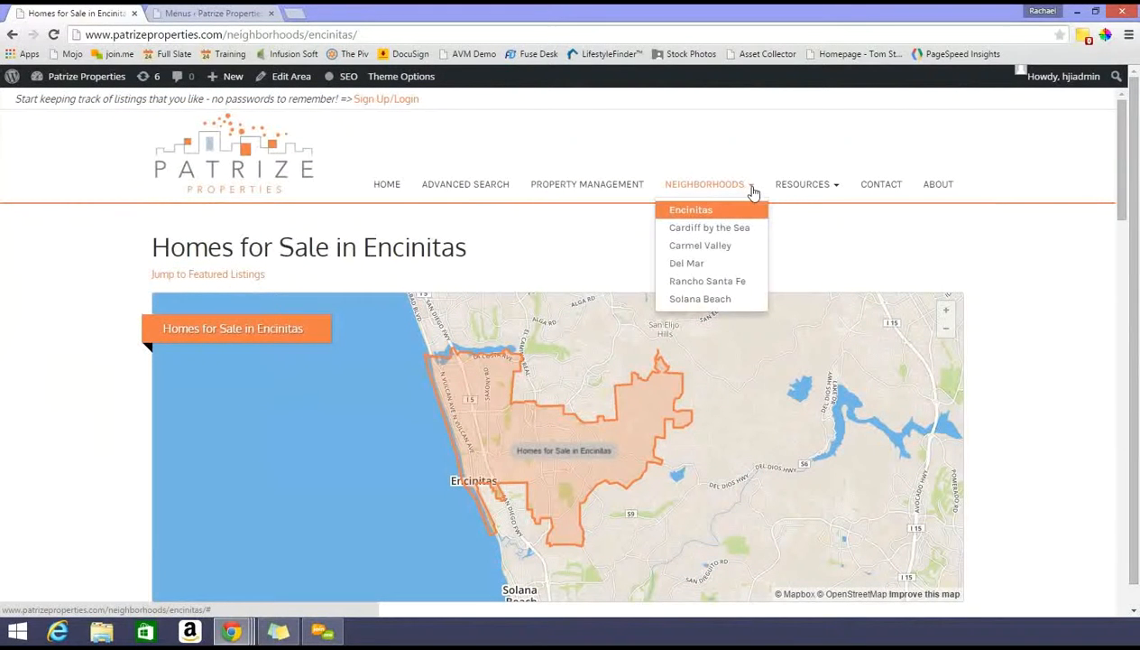
In the Main Menu structure, move Homes for Sale in Oceanside under NEIGHBORHOODS as a sub item between Del Mar and Rancho Santa Fe.
{"action": "left_click", "coordinate": [201, 15]}
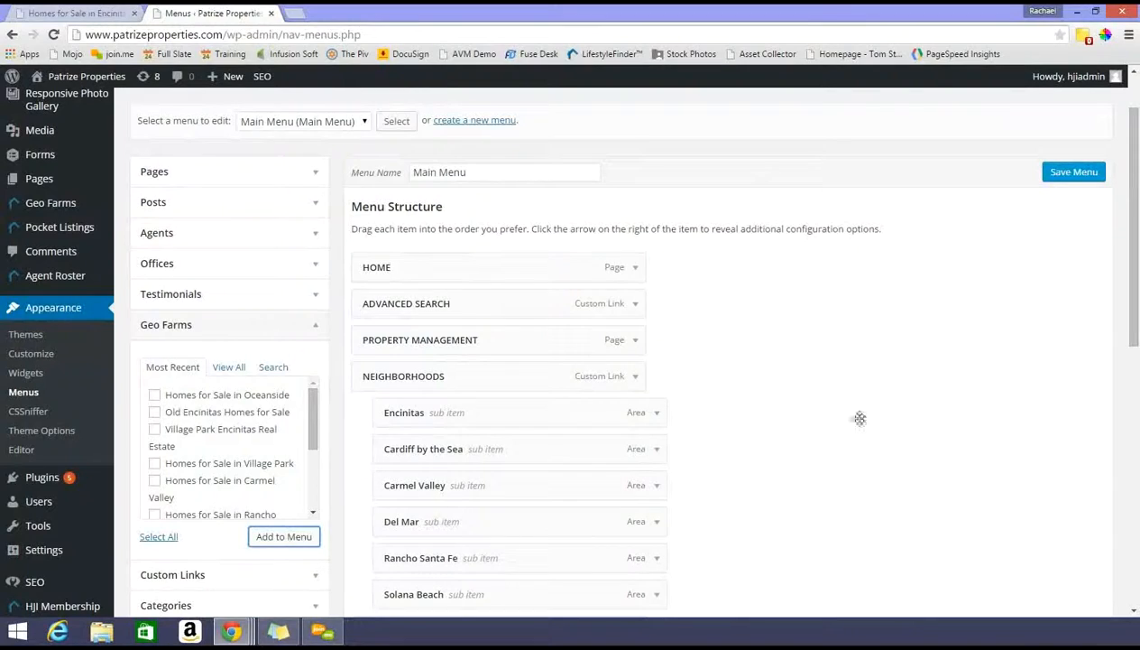
{"action": "scroll", "coordinate": [807, 387], "scroll_direction": "down", "scroll_amount": 7}
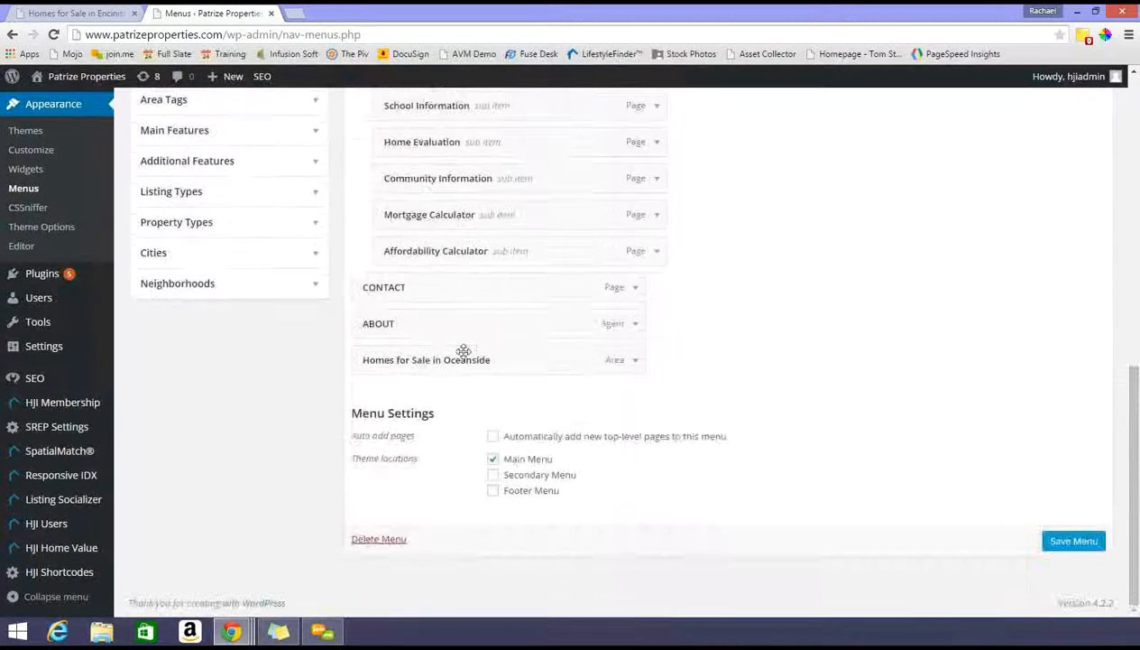
{"action": "left_click_drag", "start_coordinate": [480, 365], "coordinate": [501, 531]}
{"action": "scroll", "coordinate": [477, 359], "scroll_direction": "up", "scroll_amount": 10}
{"action": "scroll", "coordinate": [487, 445], "scroll_direction": "down", "scroll_amount": 2}
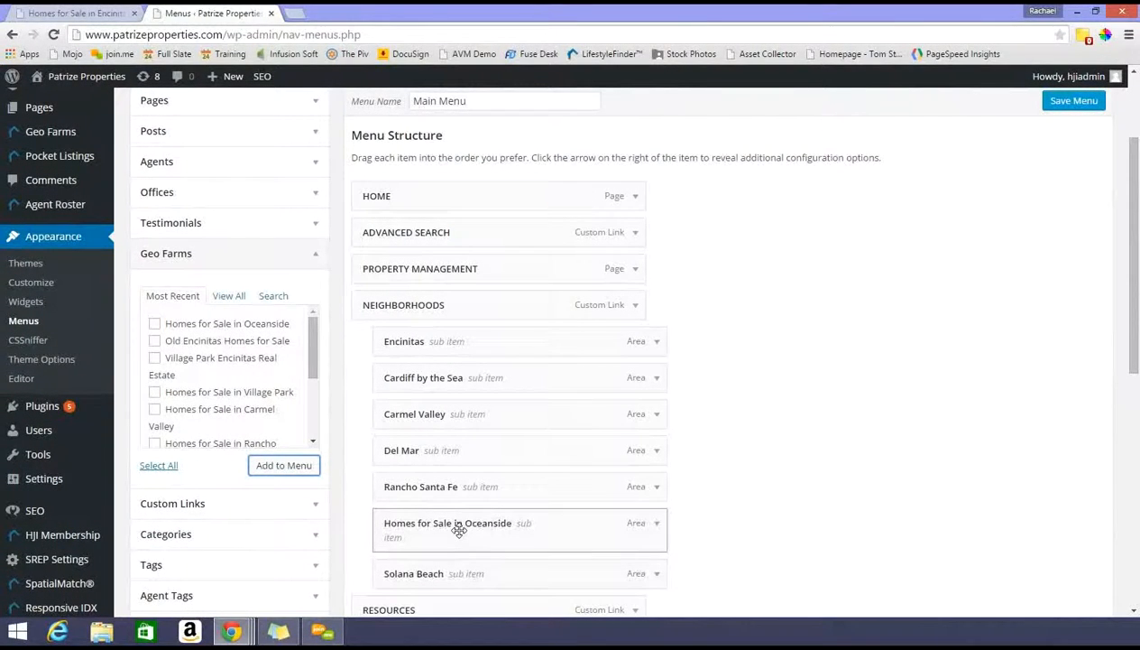
{"action": "left_click_drag", "start_coordinate": [451, 509], "coordinate": [487, 495]}
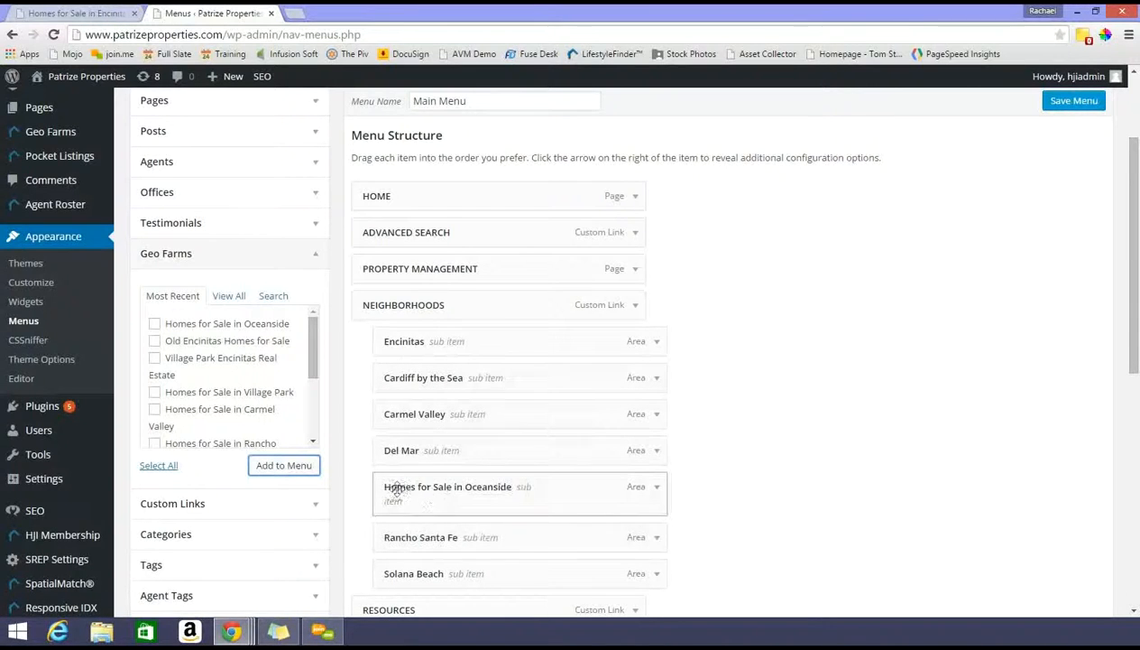
Shorten the Homes for Sale in Oceanside item's navigation label to Oceanside and save the Main Menu.
{"action": "left_click", "coordinate": [657, 487]}
{"action": "scroll", "coordinate": [864, 380], "scroll_direction": "down", "scroll_amount": 3}
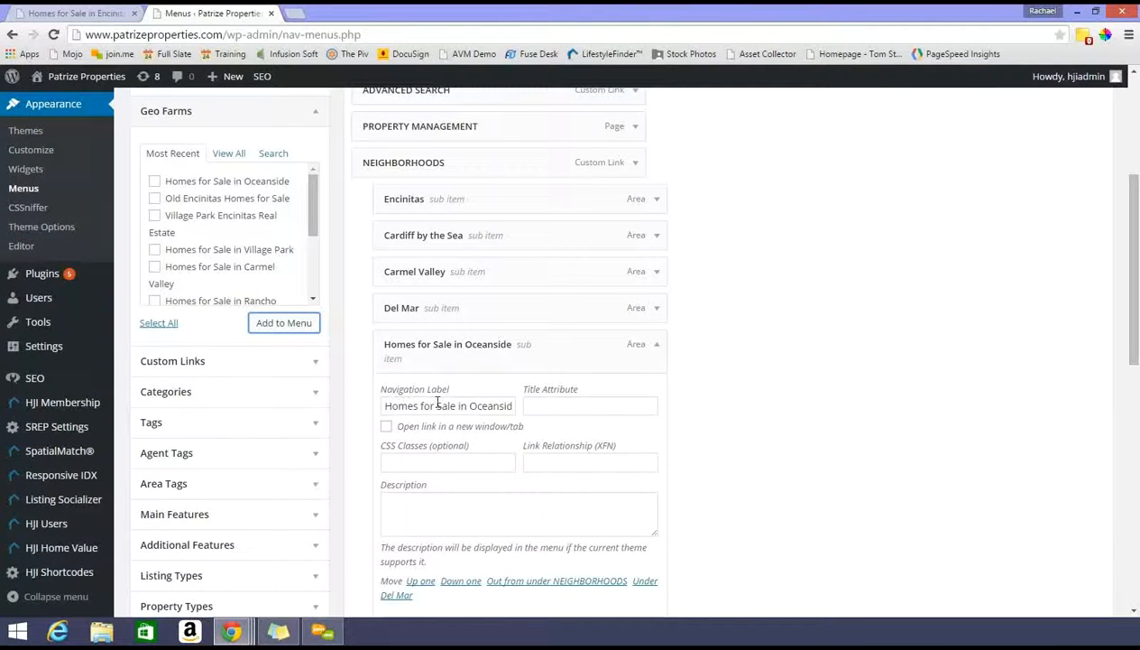
{"action": "left_click_drag", "start_coordinate": [467, 405], "coordinate": [335, 406]}
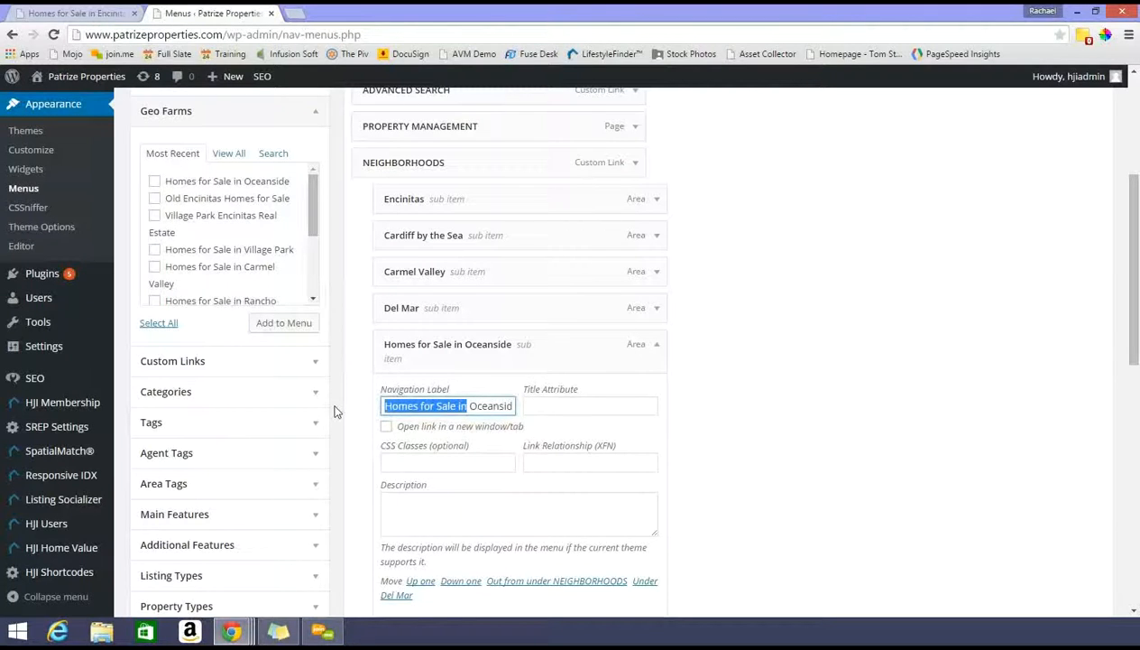
{"action": "key", "text": "BackSpace"}
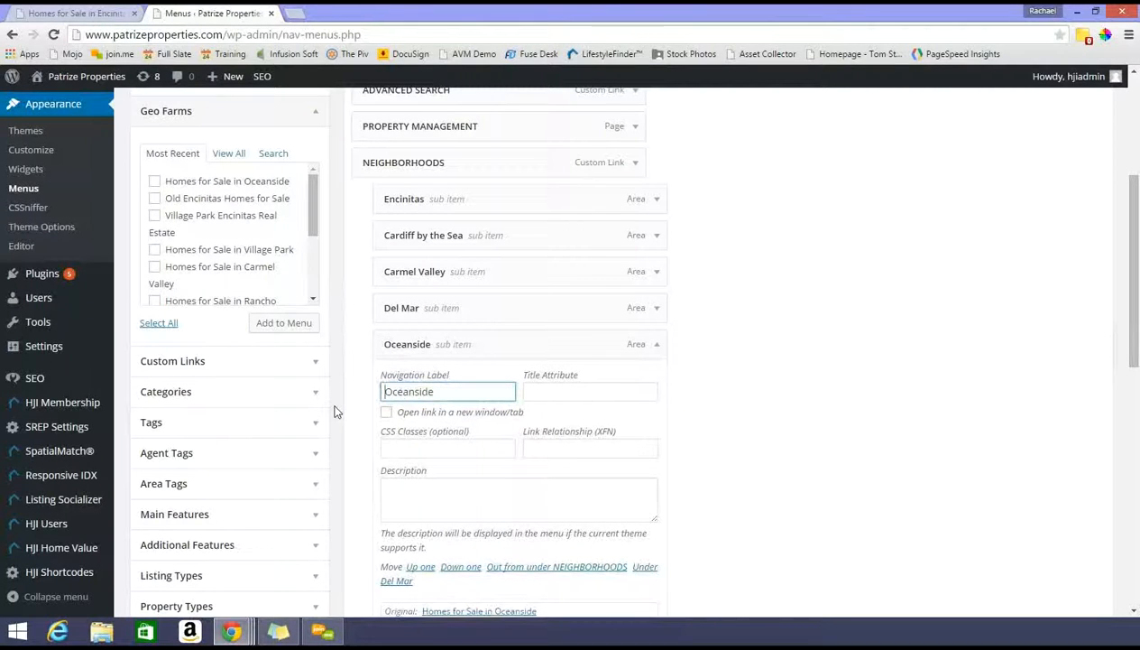
{"action": "left_click", "coordinate": [657, 344]}
{"action": "scroll", "coordinate": [938, 306], "scroll_direction": "up", "scroll_amount": 3}
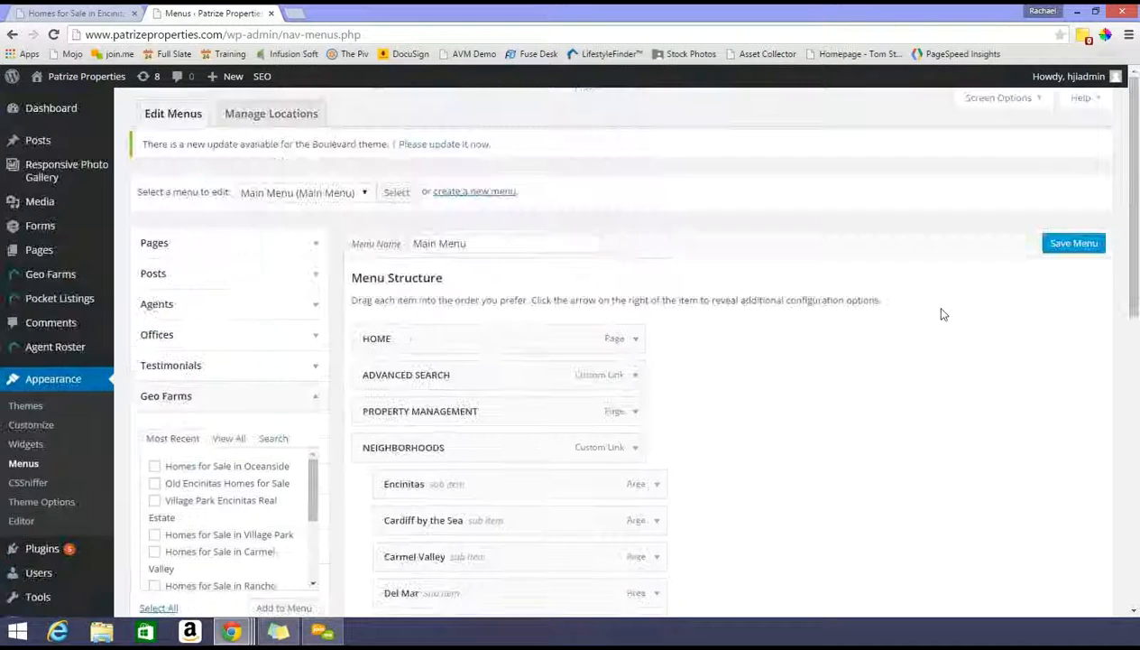
{"action": "left_click", "coordinate": [1079, 245]}
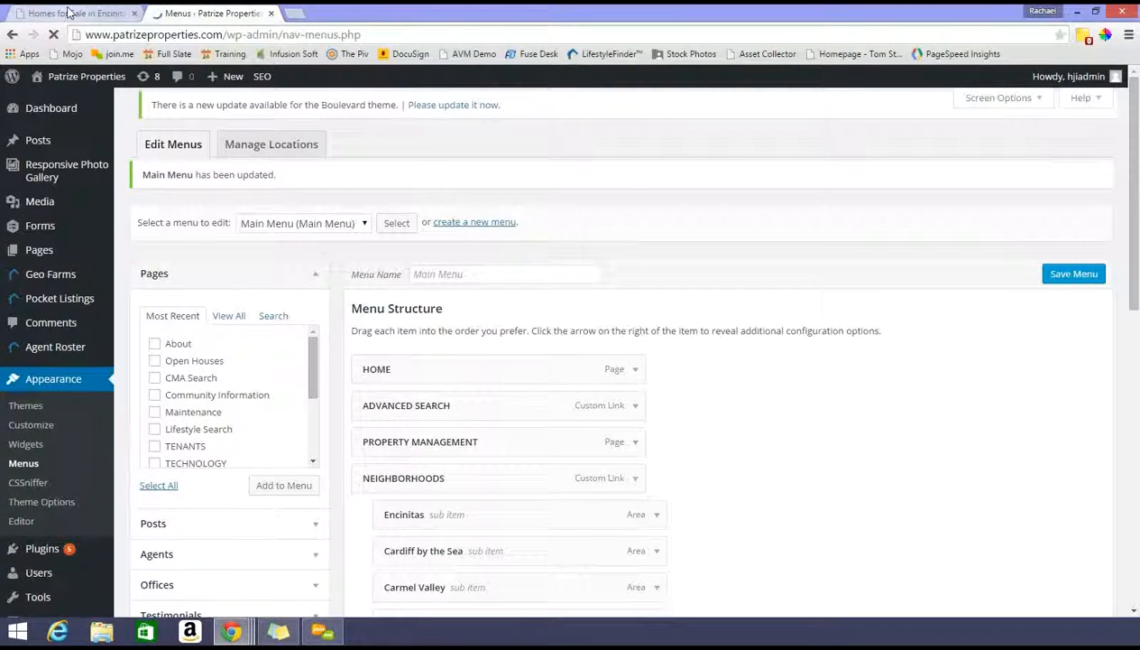
Go to the front-end home page and open the Oceanside page through the Neighborhoods navigation.
{"action": "left_click", "coordinate": [25, 13]}
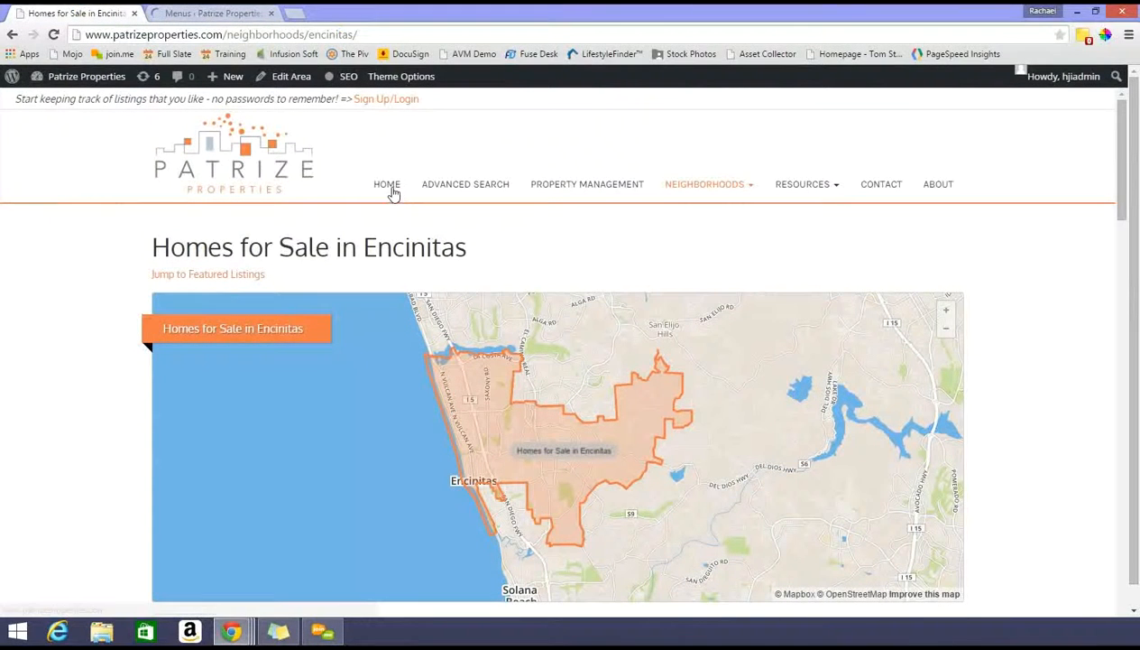
{"action": "left_click", "coordinate": [388, 185]}
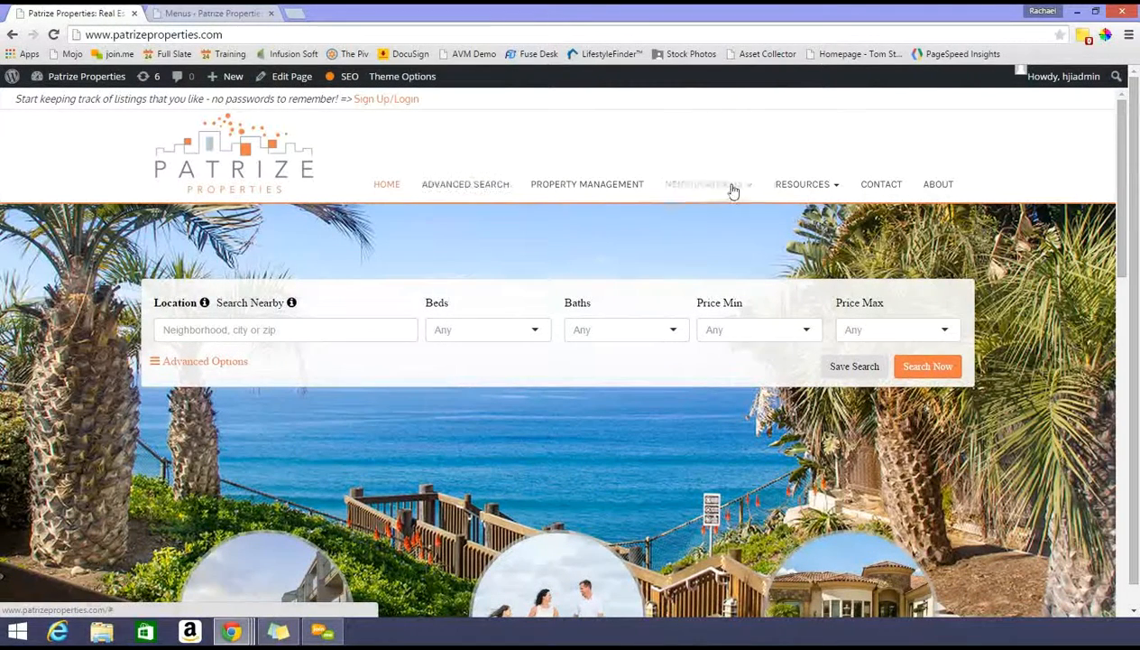
{"action": "left_click", "coordinate": [736, 186]}
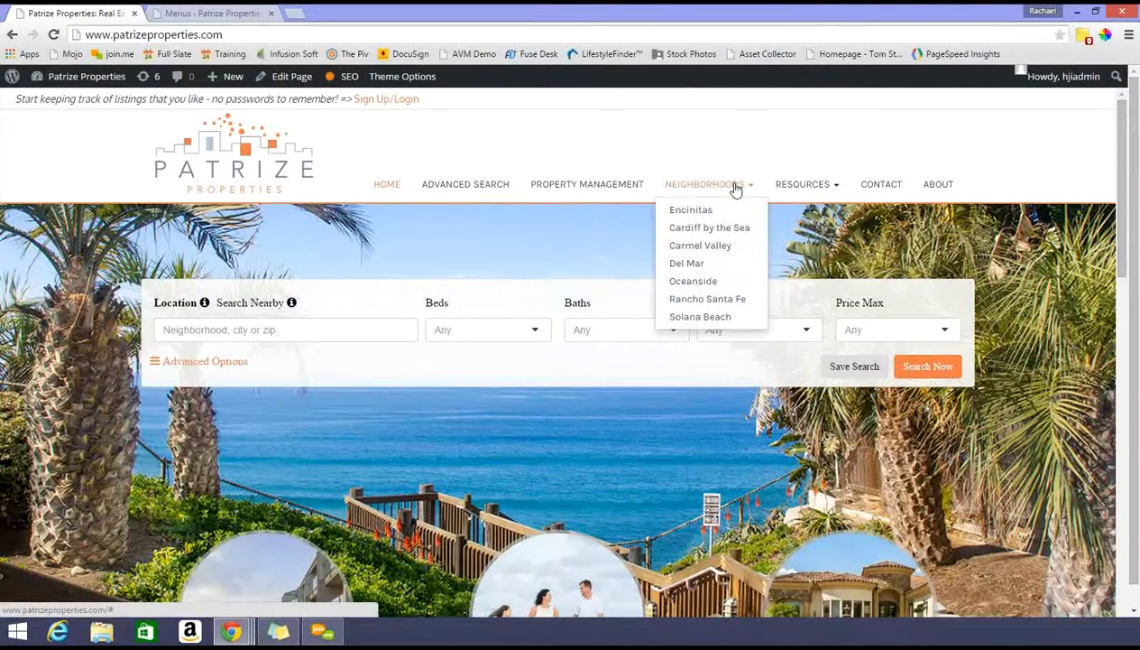
{"action": "left_click", "coordinate": [713, 282]}
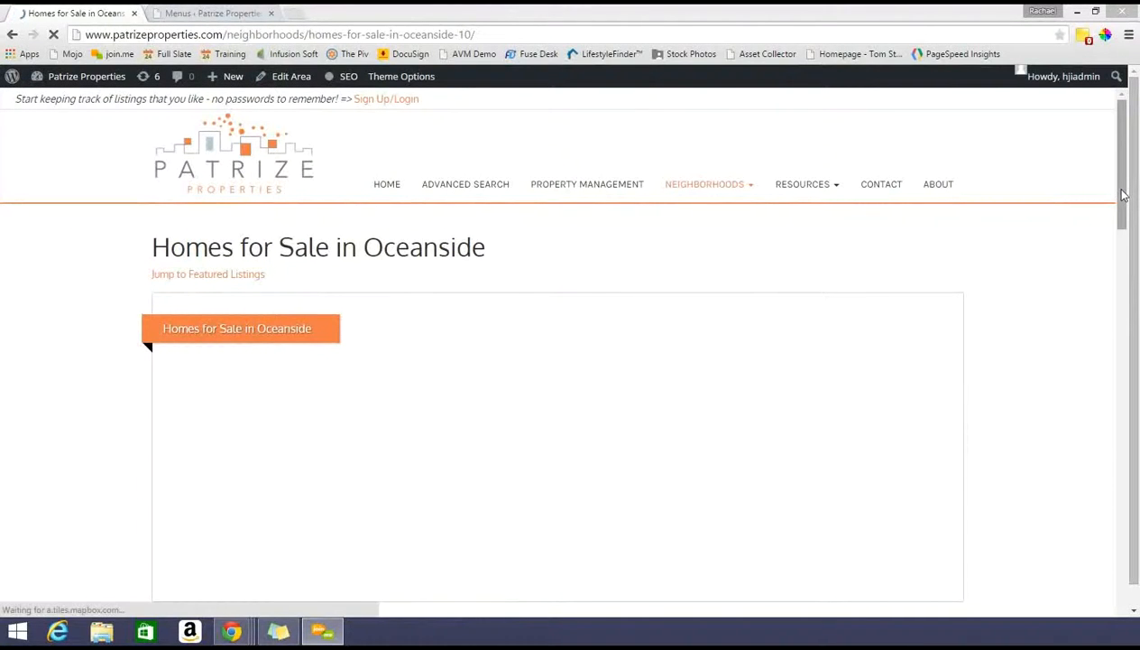
Look over the area map, property search and listings in the Overview section of the Oceanside page.
{"action": "scroll", "coordinate": [1130, 218], "scroll_direction": "down", "scroll_amount": 2}
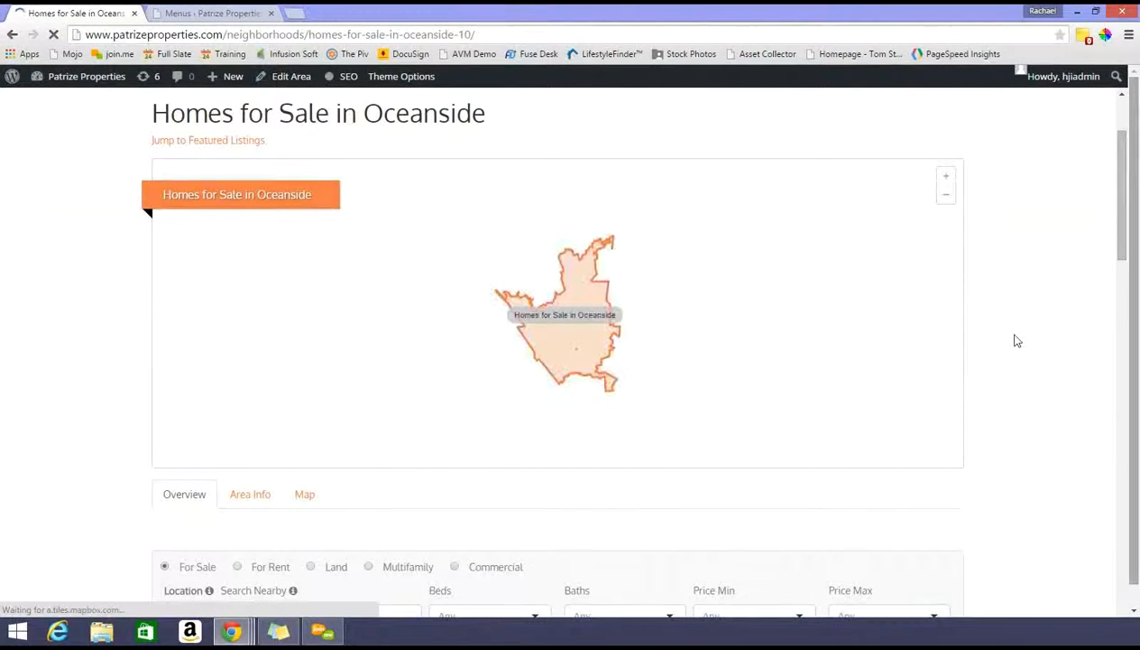
{"action": "scroll", "coordinate": [1011, 364], "scroll_direction": "down", "scroll_amount": 2}
{"action": "scroll", "coordinate": [1011, 365], "scroll_direction": "down", "scroll_amount": 8}
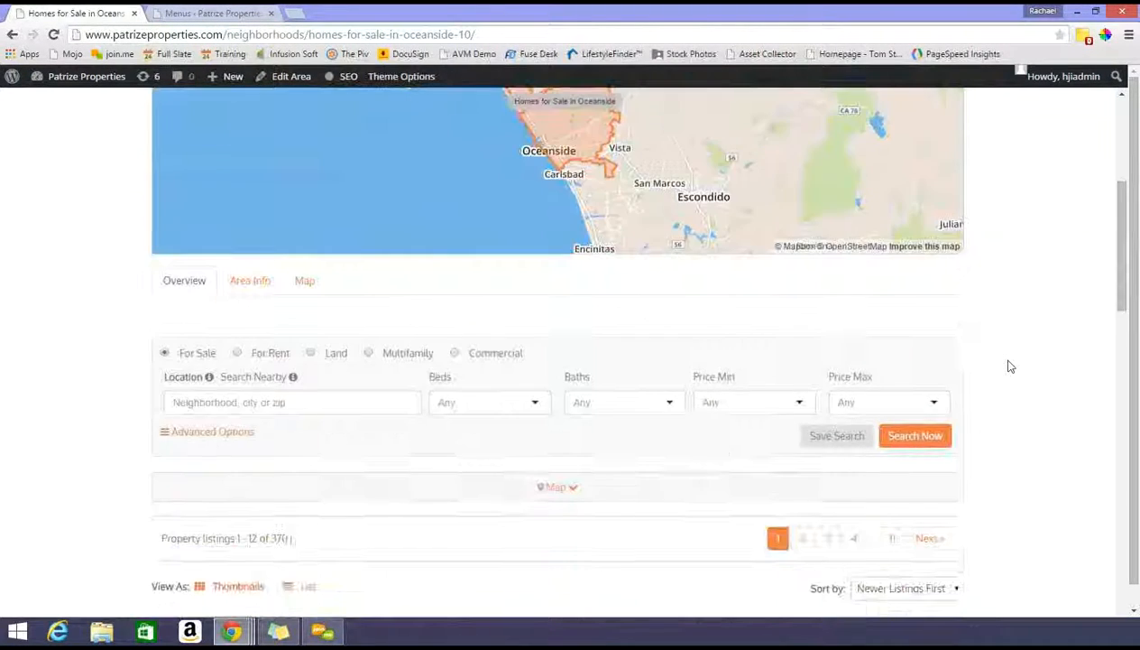
Check the Area Info content on the Oceanside page and display its Map section.
{"action": "scroll", "coordinate": [1011, 366], "scroll_direction": "up", "scroll_amount": 8}
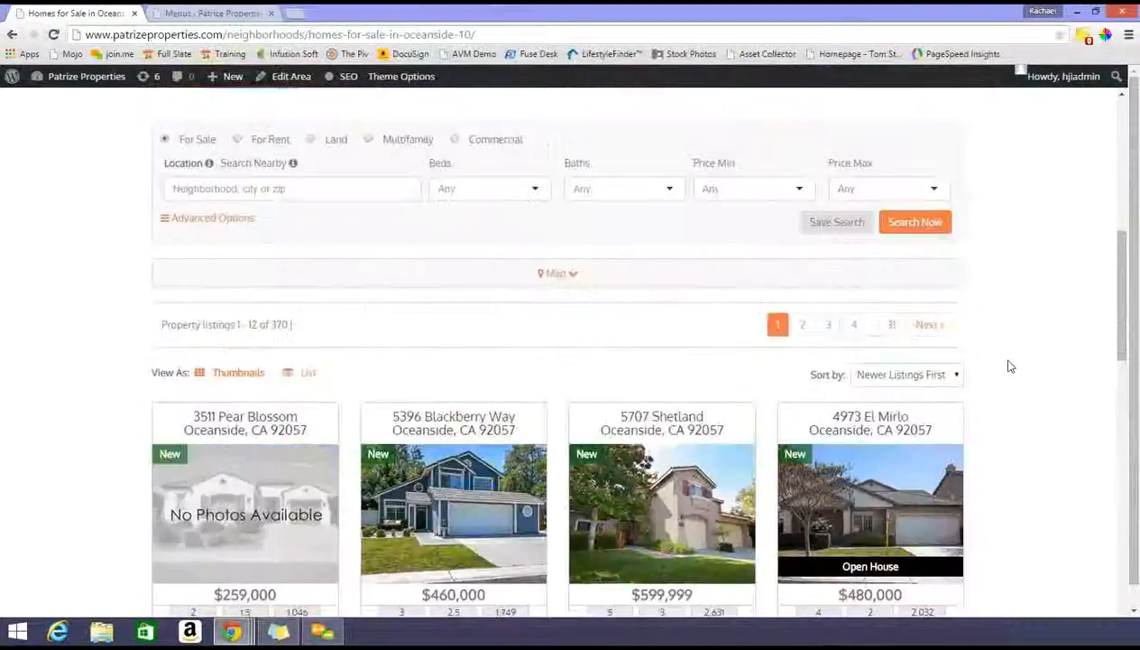
{"action": "left_click", "coordinate": [241, 208]}
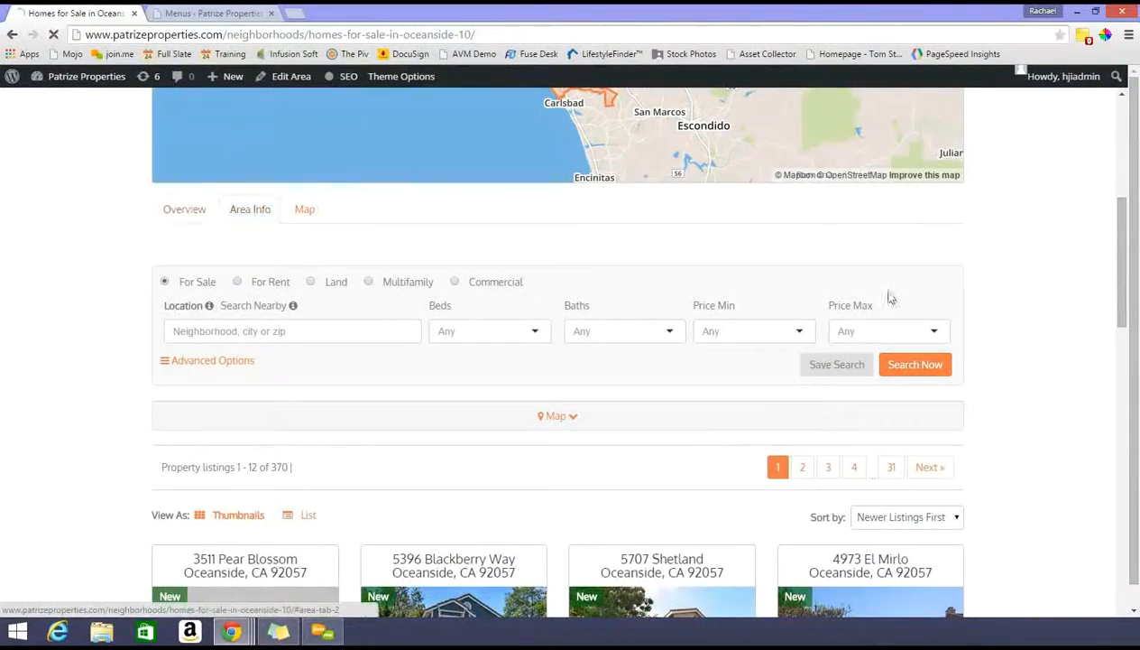
{"action": "scroll", "coordinate": [1049, 356], "scroll_direction": "down", "scroll_amount": 2}
{"action": "scroll", "coordinate": [1049, 356], "scroll_direction": "down", "scroll_amount": 5}
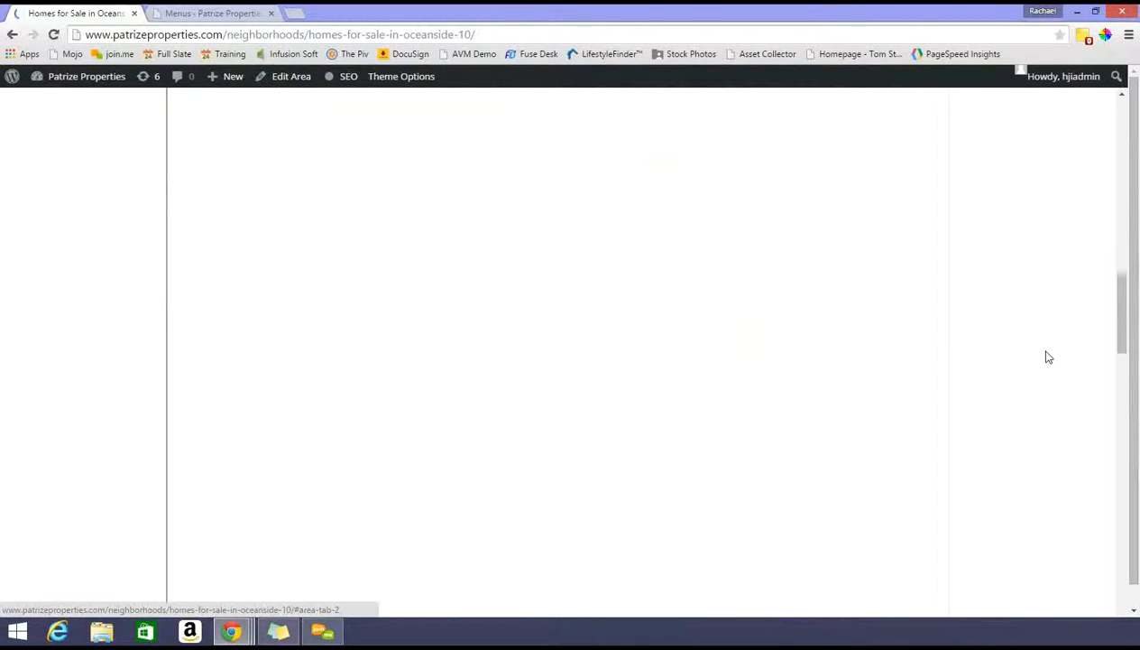
{"action": "scroll", "coordinate": [1047, 356], "scroll_direction": "up", "scroll_amount": 4}
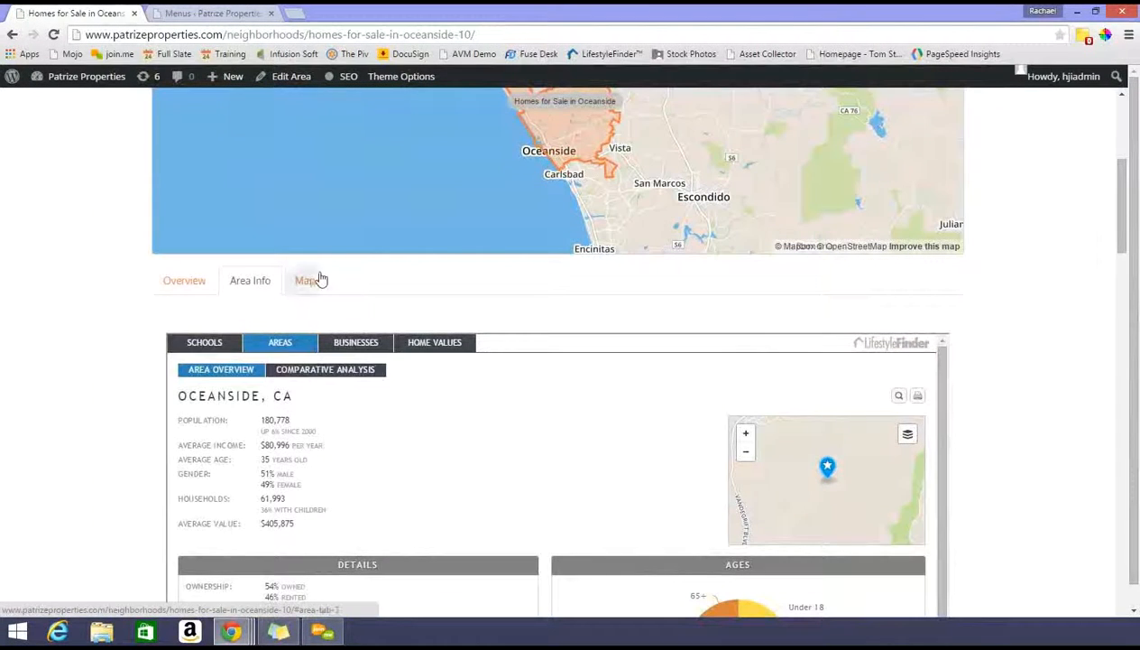
{"action": "left_click", "coordinate": [308, 283]}
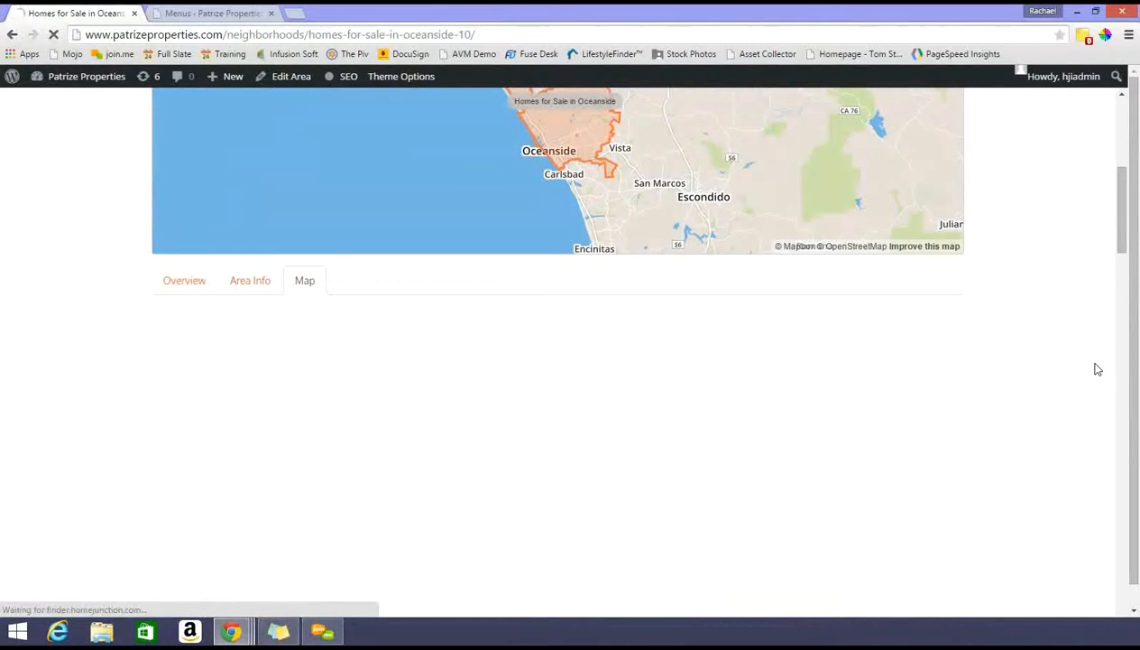